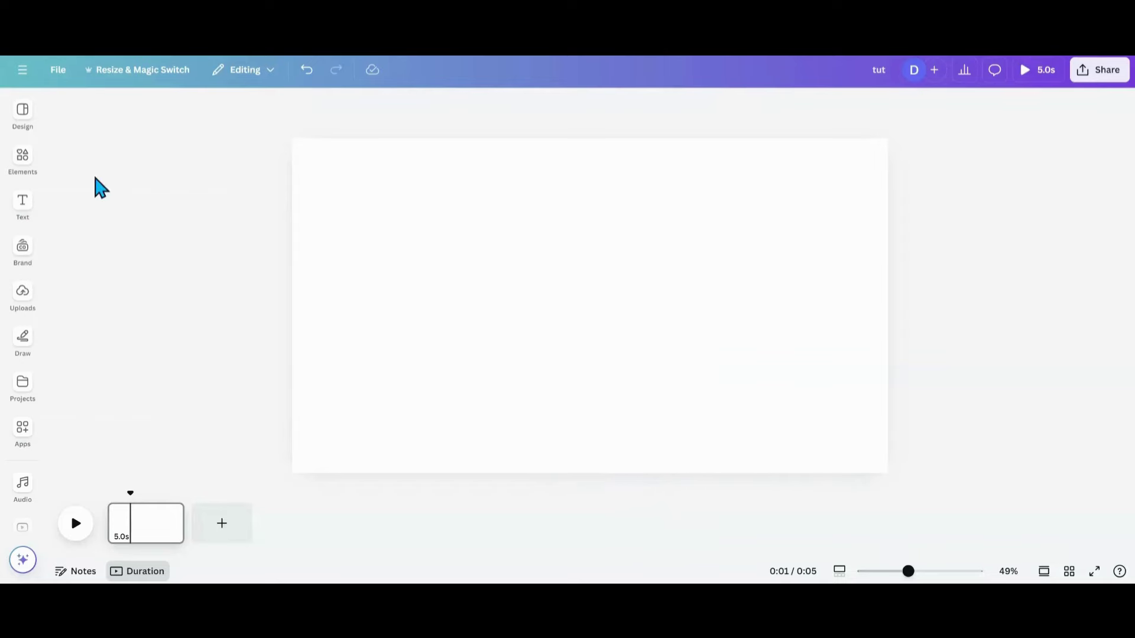
Add the wedding rings, white shoes with bouquet, and embracing couple photos from the recently used elements to the blank page
left_click(24, 159)
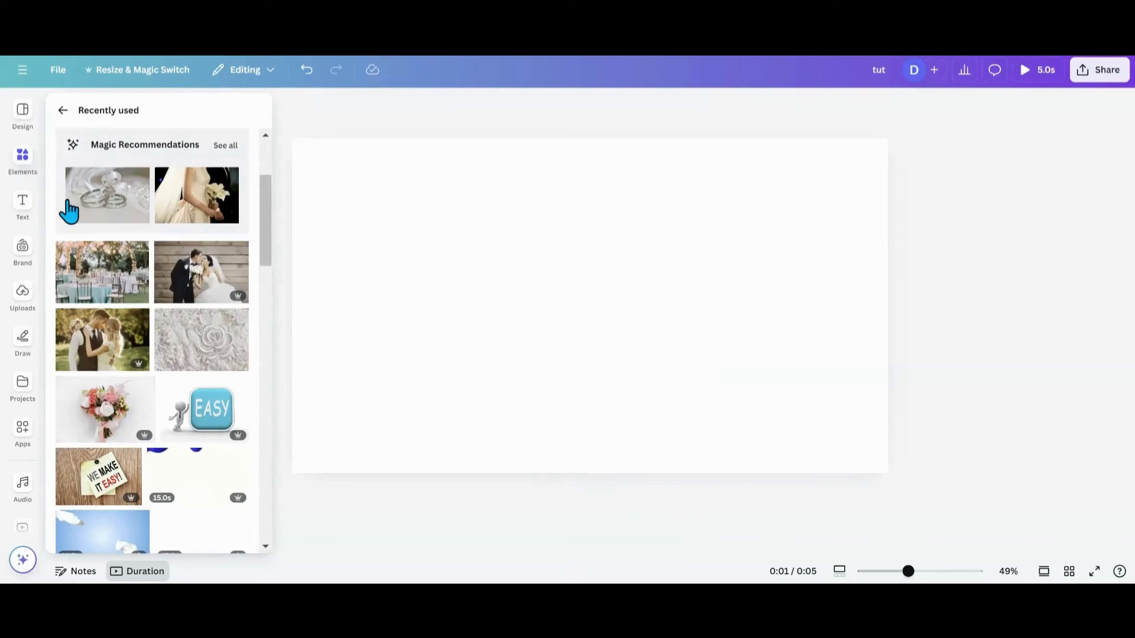
scroll(96, 243, "up", 3)
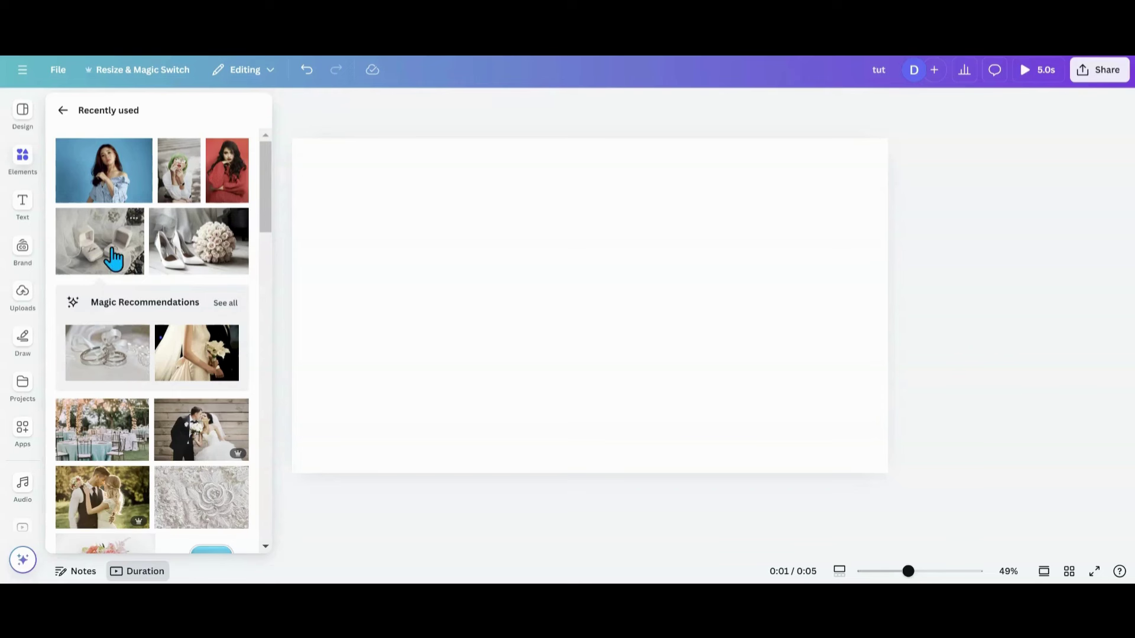
left_click(94, 360)
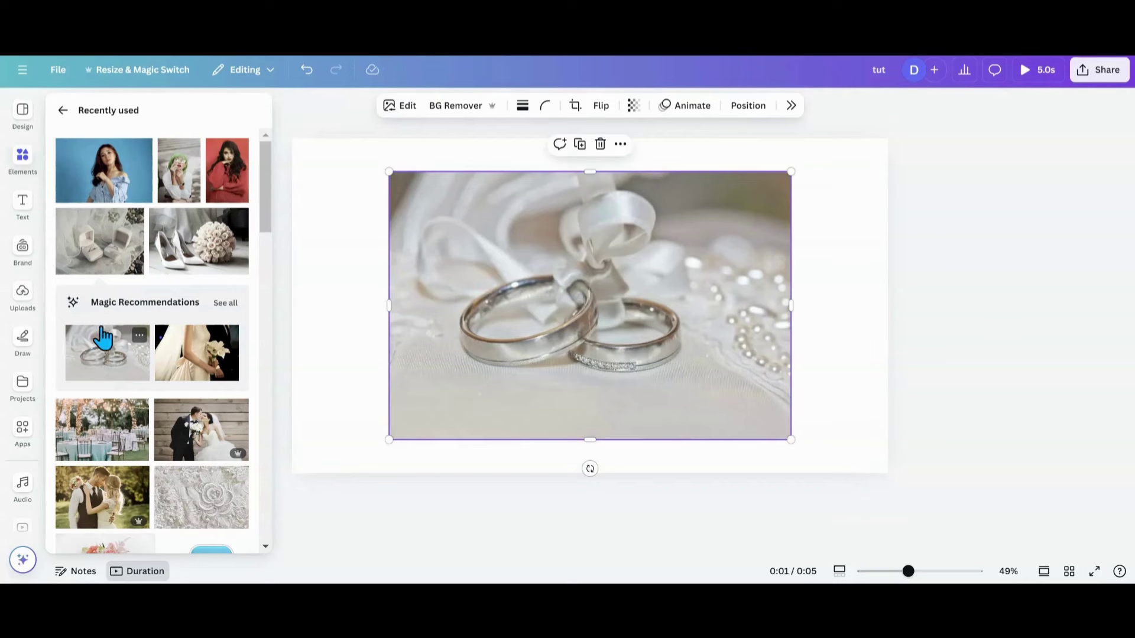
left_click(185, 260)
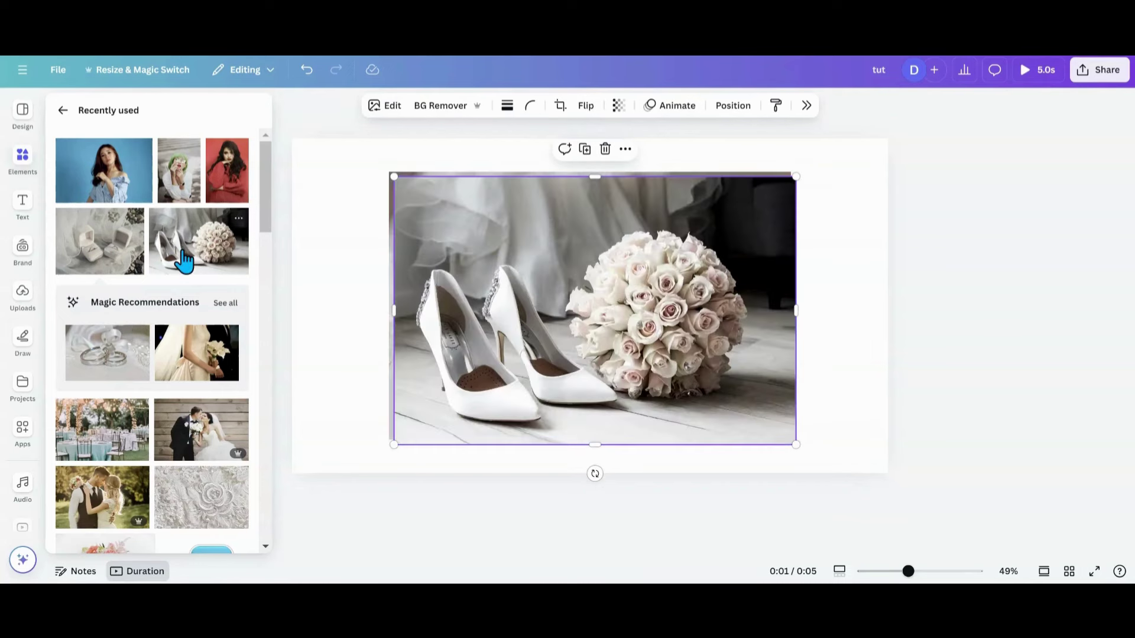
scroll(185, 260, "down", 3)
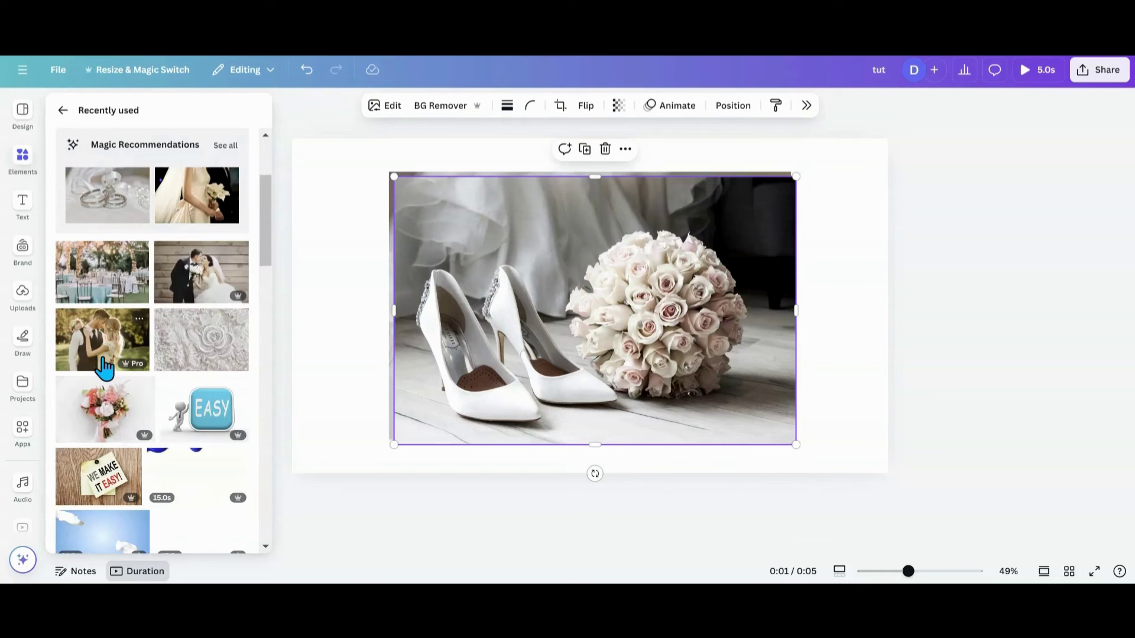
left_click(104, 366)
Spread the photos across the page, shifting the shoes photo left and overlapping its right part with the couple photo
left_click_drag(494, 314, 693, 295)
left_click_drag(507, 308, 462, 294)
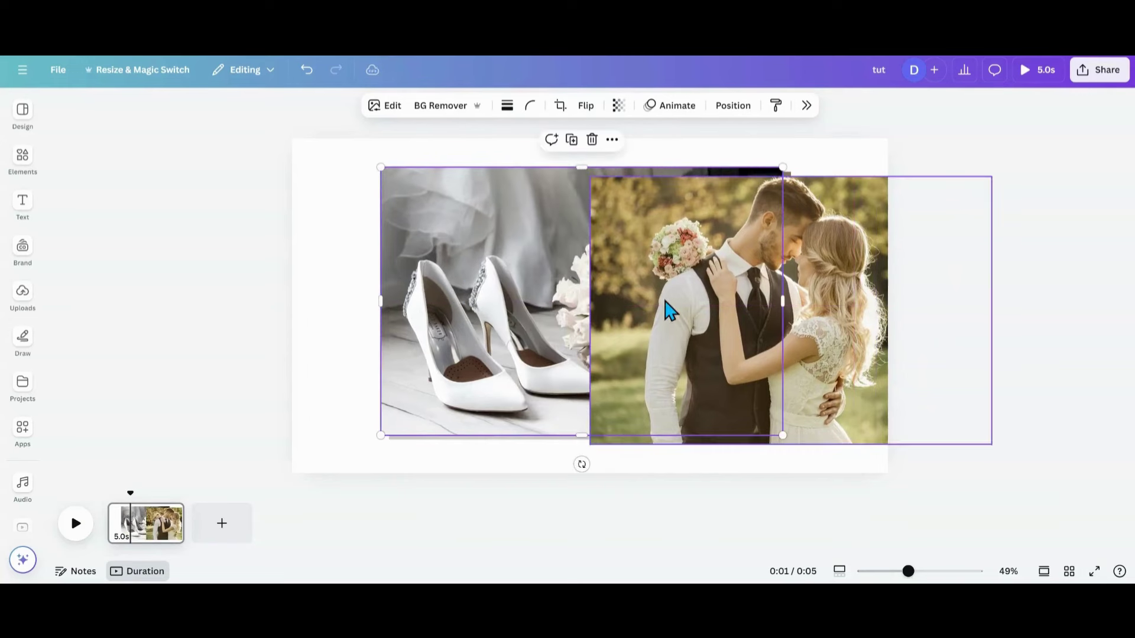
left_click_drag(666, 307, 621, 312)
left_click(779, 273)
left_click_drag(779, 273, 644, 262)
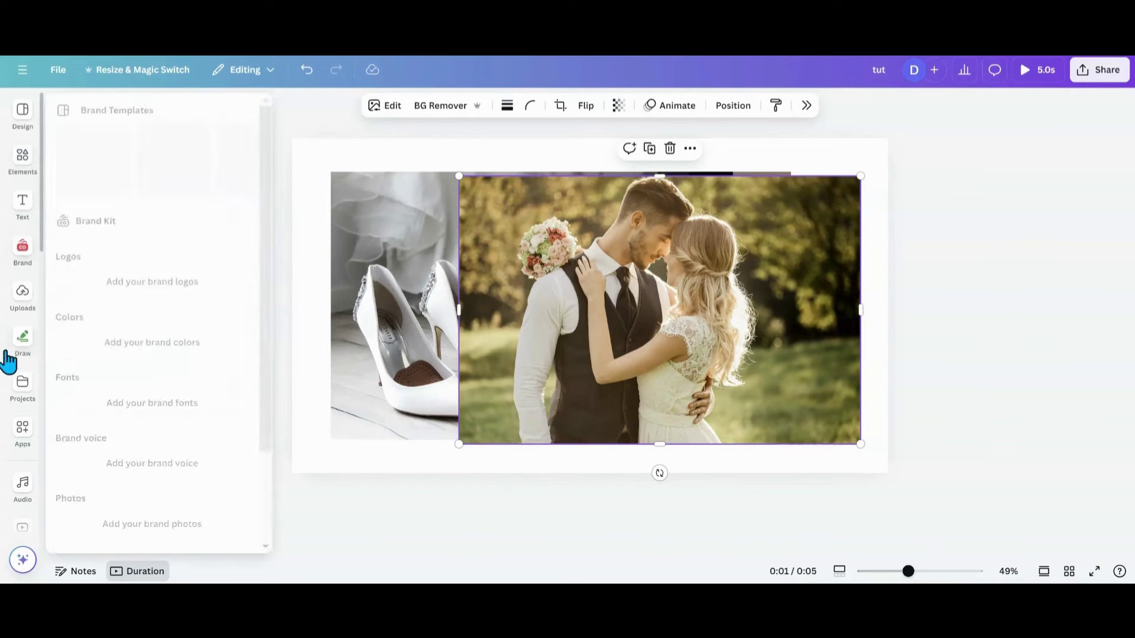
Use the Easy Reflections app to add a Left reflection of the couple photo with opacity 100 to the design
left_click(23, 434)
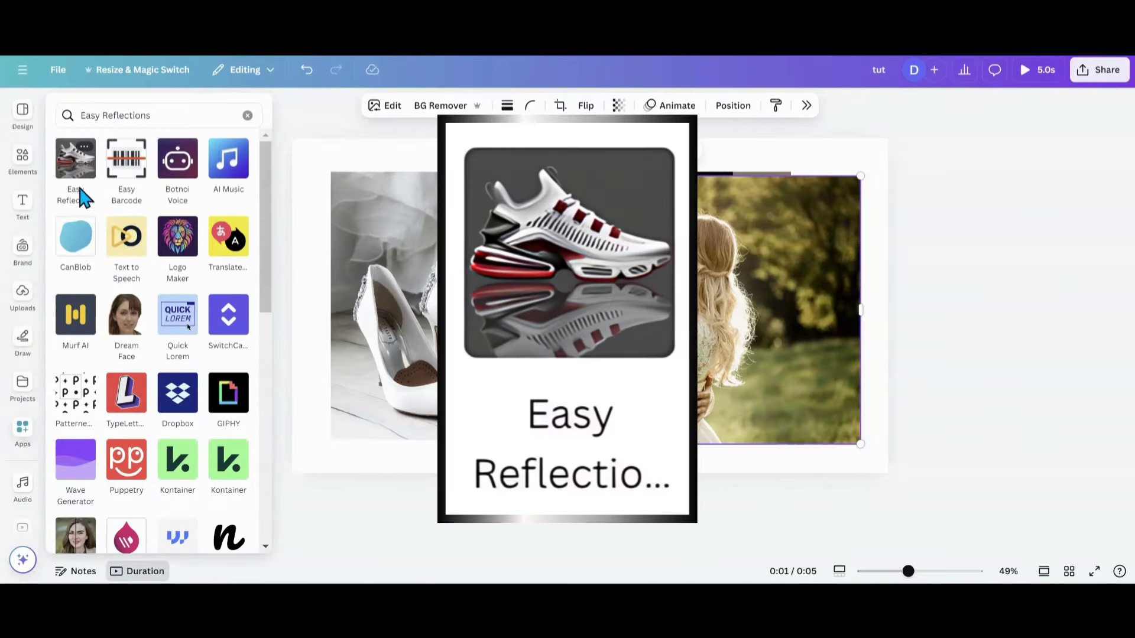
left_click(77, 167)
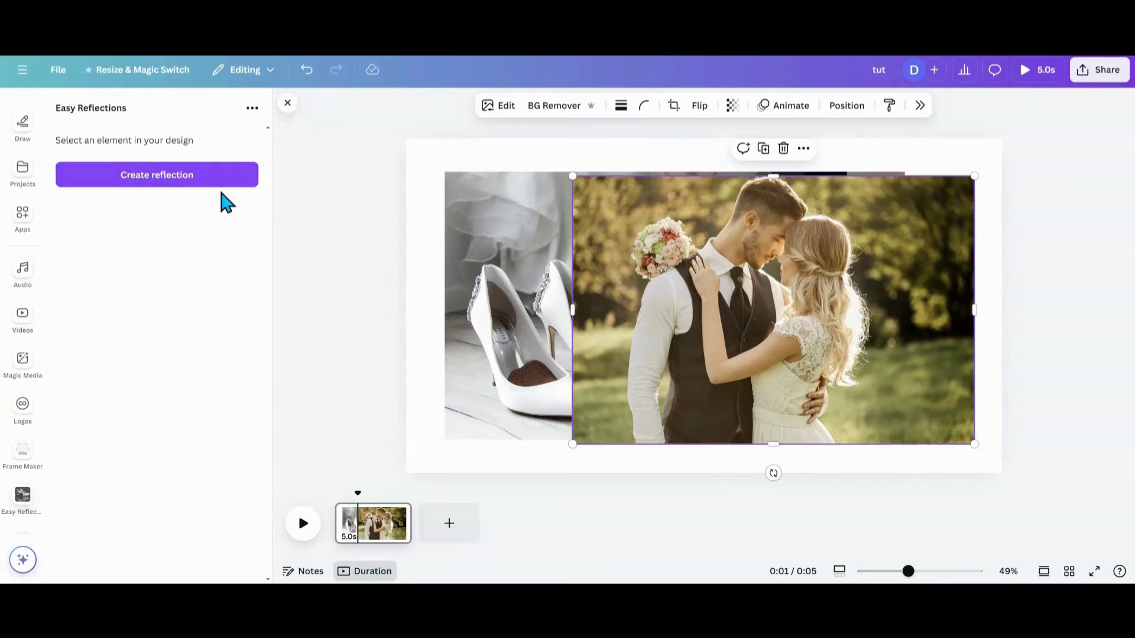
left_click(190, 177)
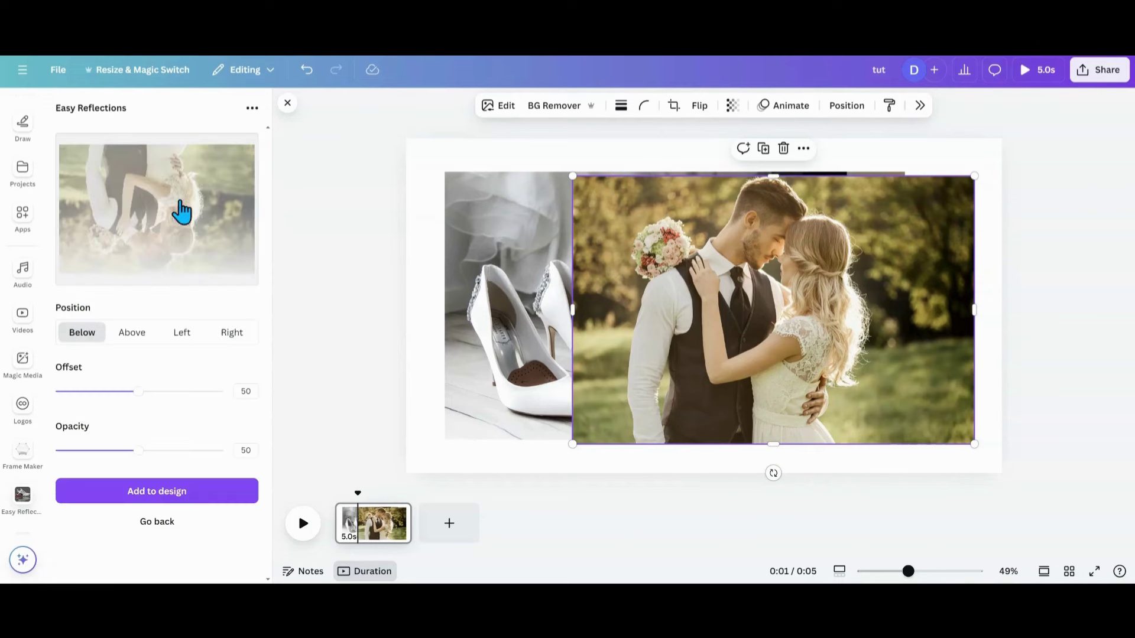
left_click(176, 334)
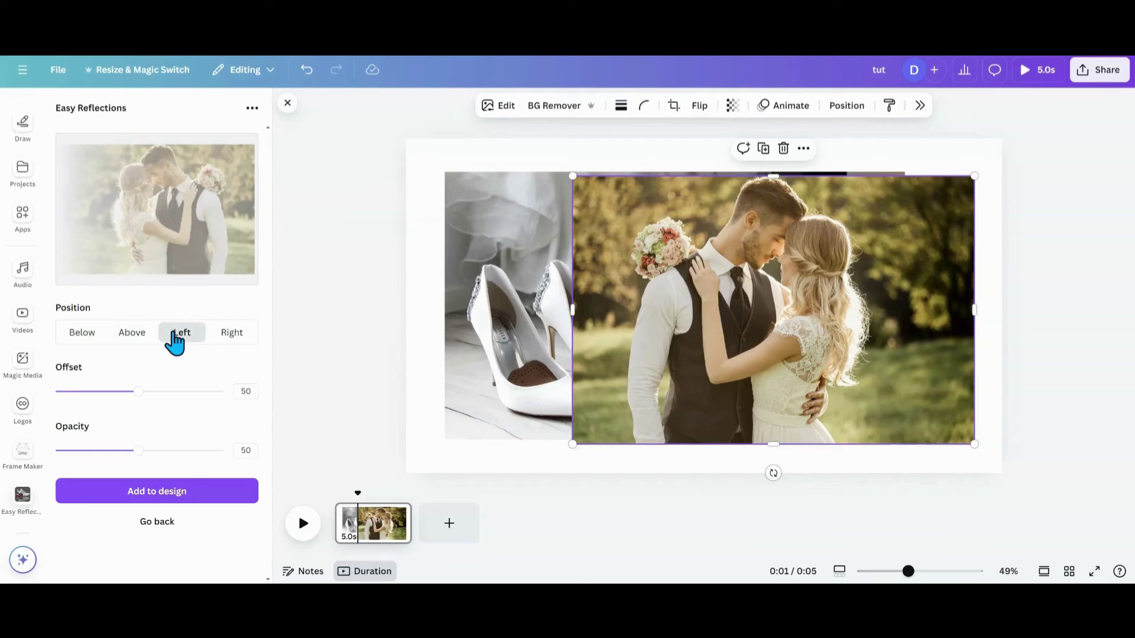
left_click_drag(141, 453, 237, 456)
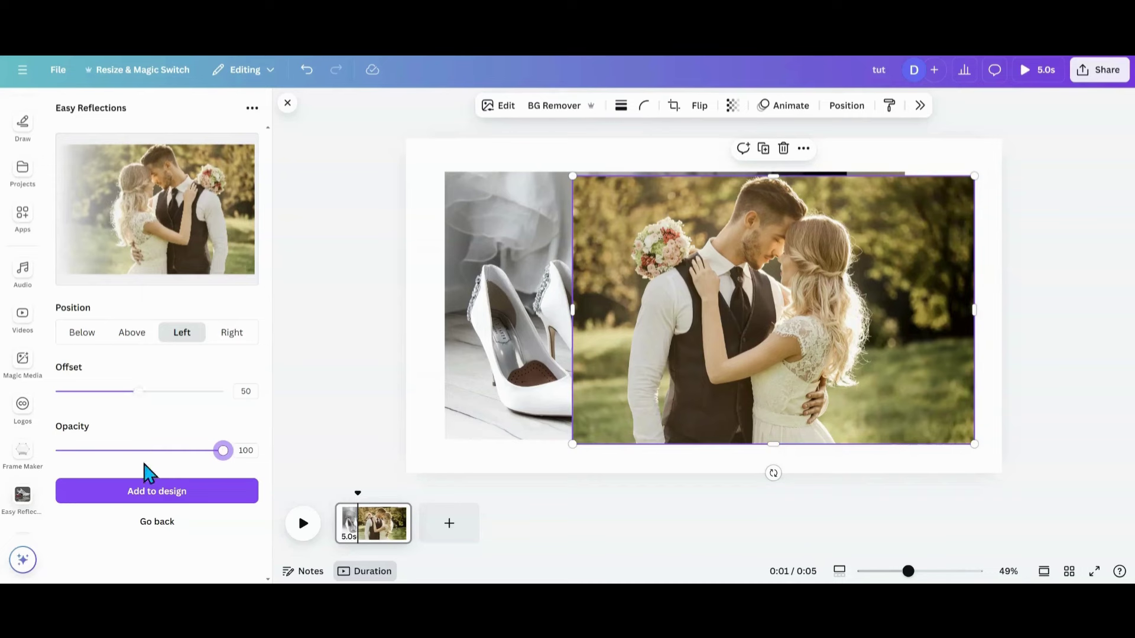
left_click(147, 493)
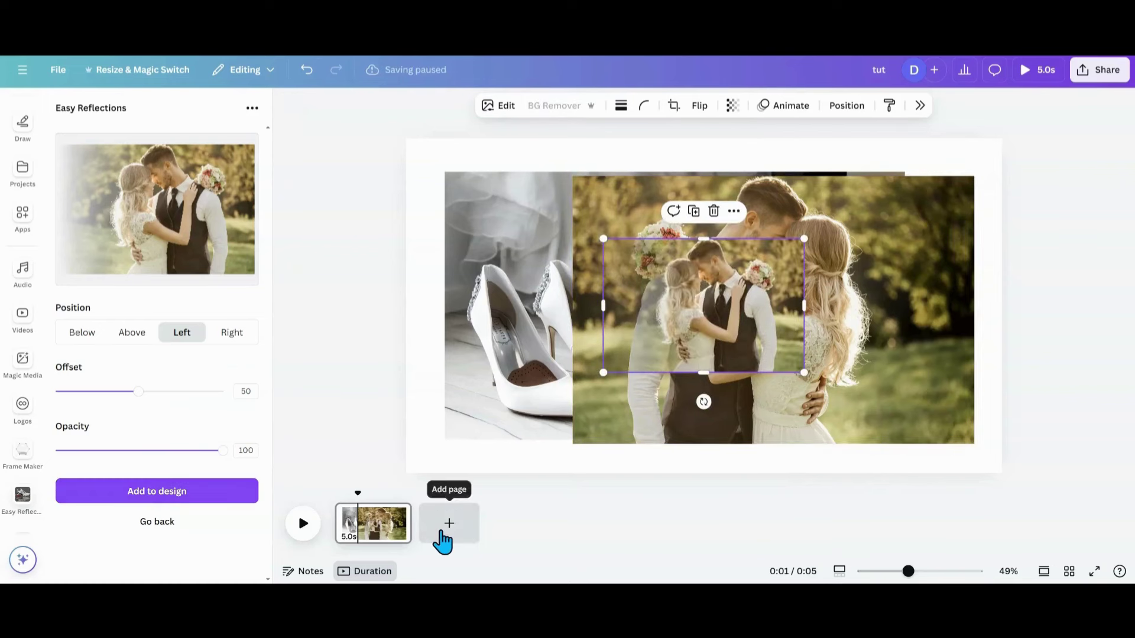
Add a second page and move the original large couple photo from page 1 onto it
left_click(442, 535)
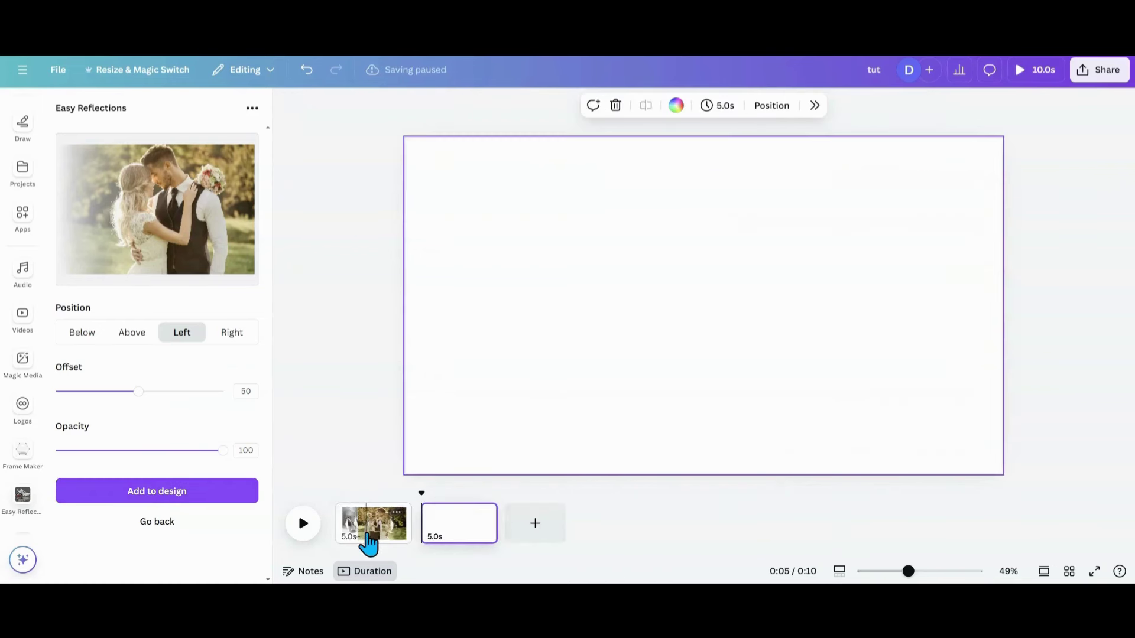
left_click(367, 535)
left_click(661, 430)
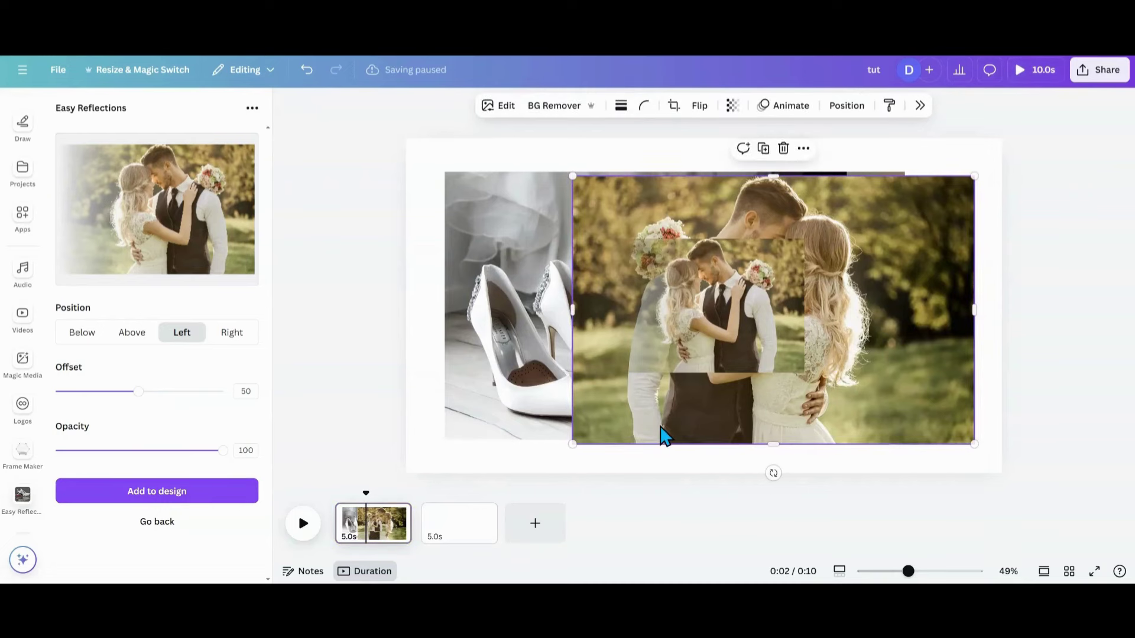
left_click_drag(660, 425, 455, 539)
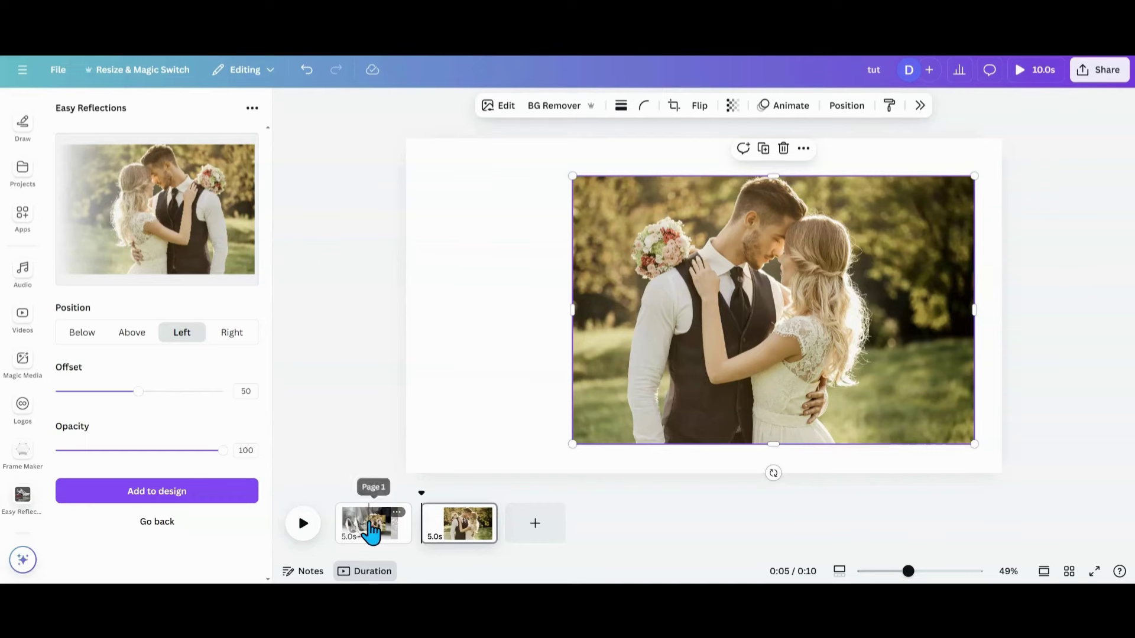
On page 1, move the faded couple reflection down over the lower part of the bouquet
left_click(370, 532)
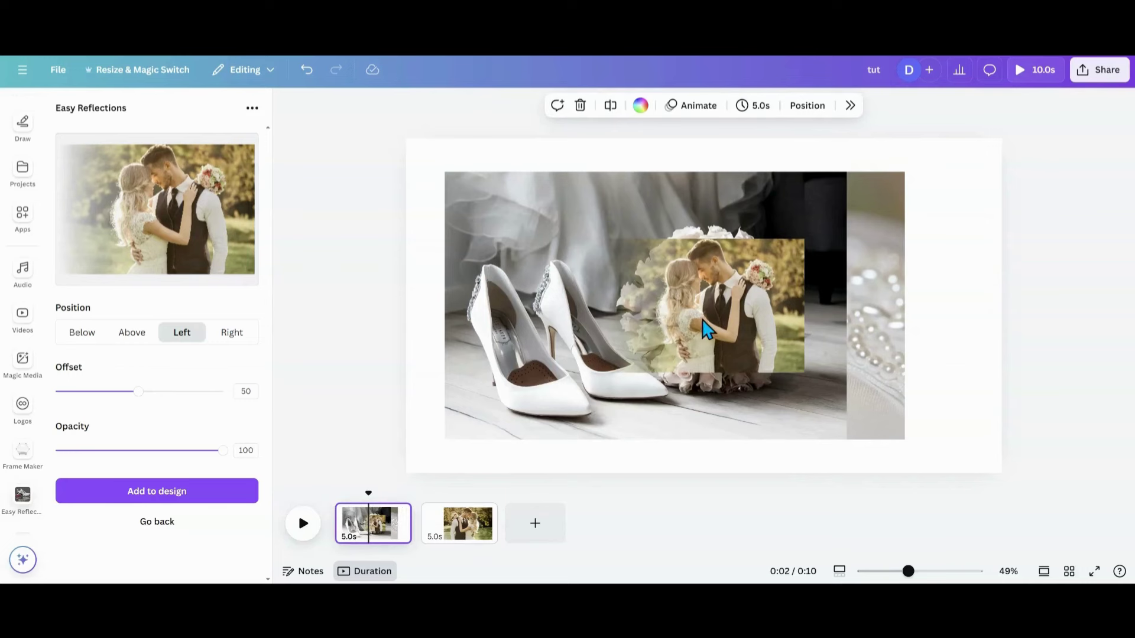
left_click(744, 335)
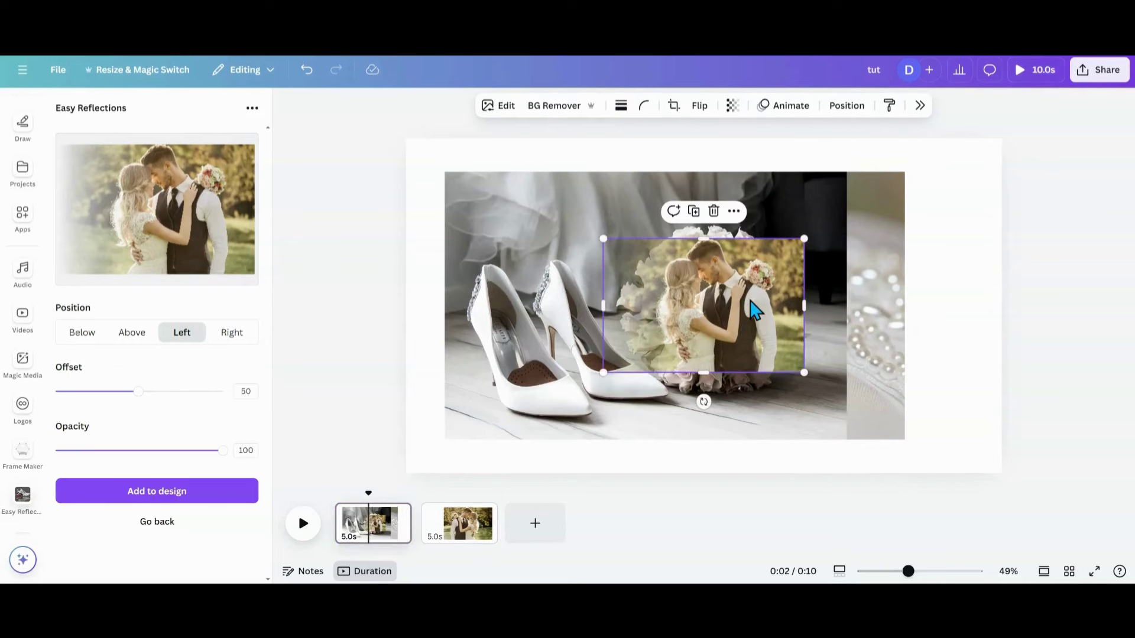
left_click_drag(754, 307, 770, 358)
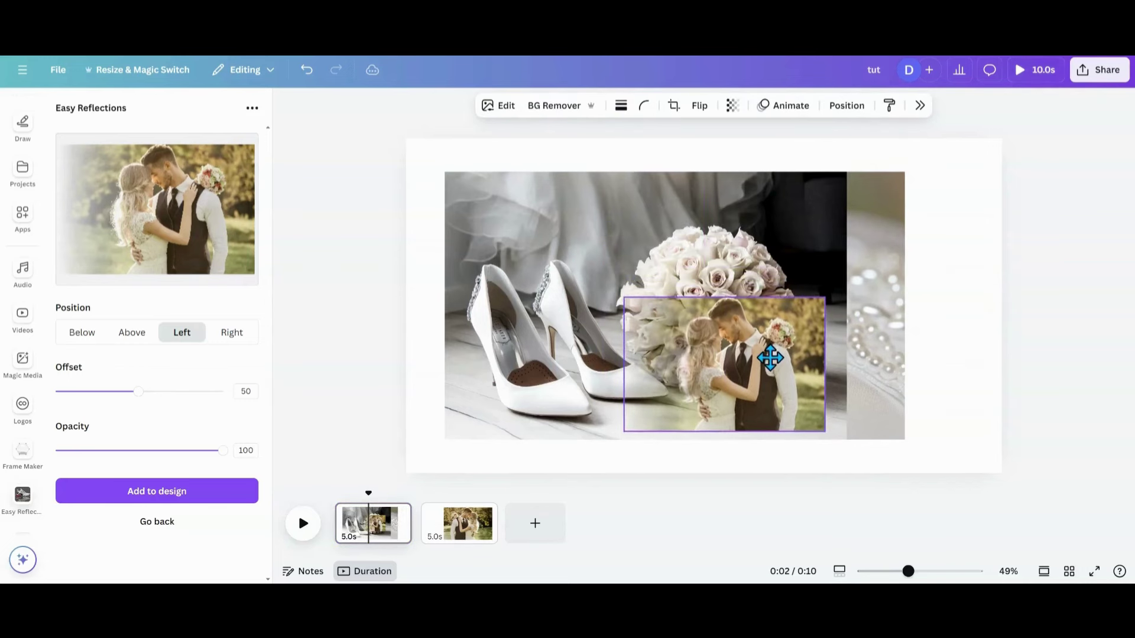
Create a Left reflection of the faded couple image with opacity 100 and add it to the design
left_click(583, 415)
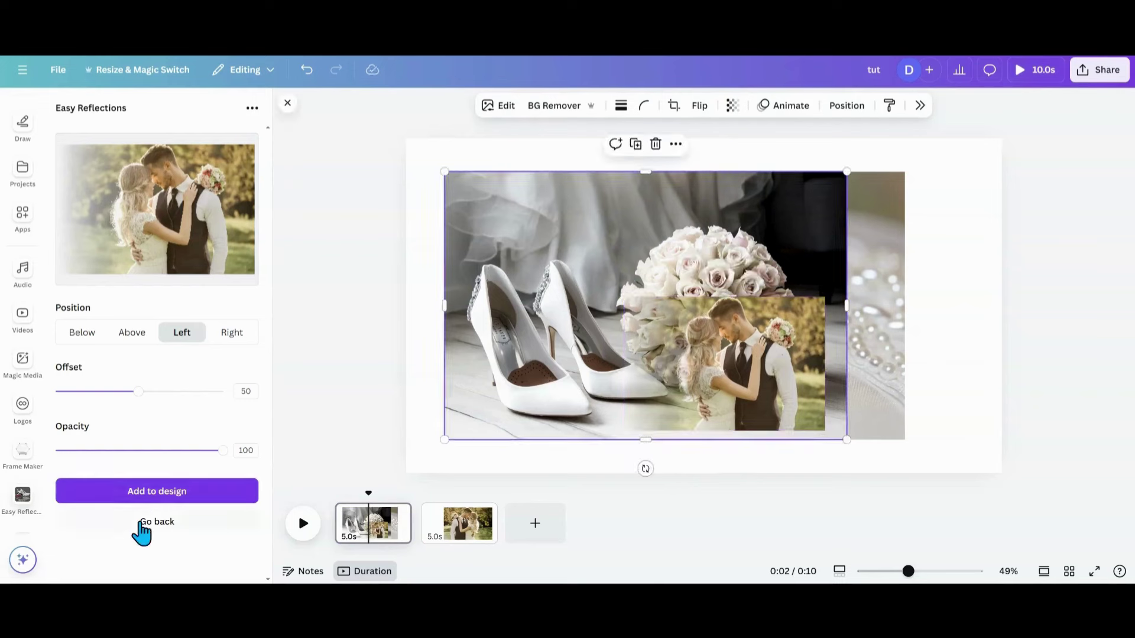
left_click(141, 524)
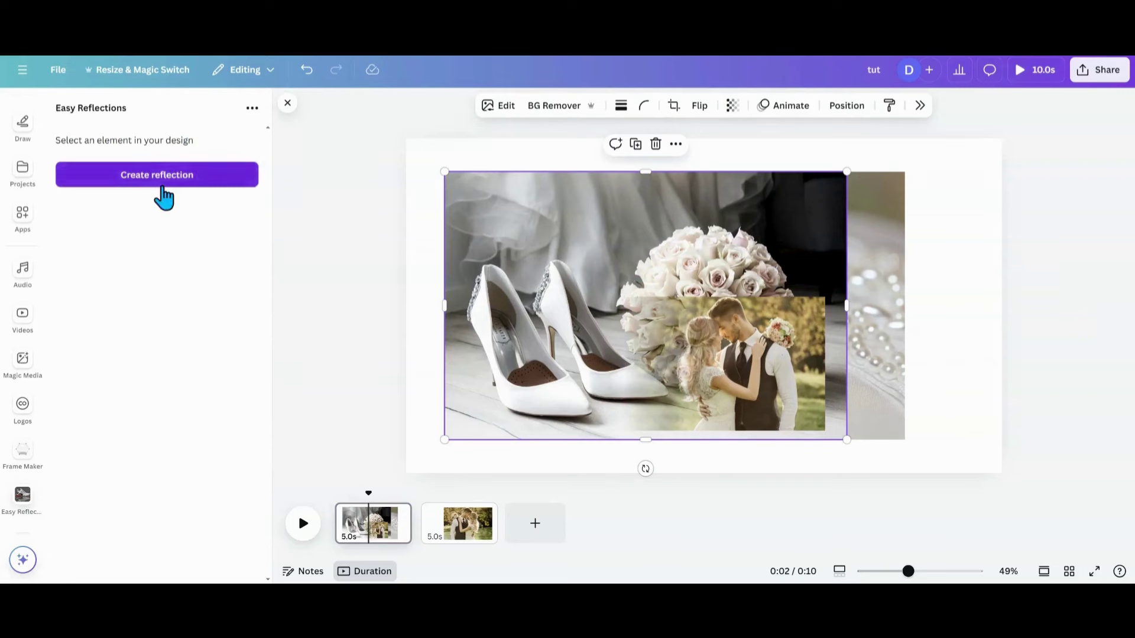
left_click(728, 370)
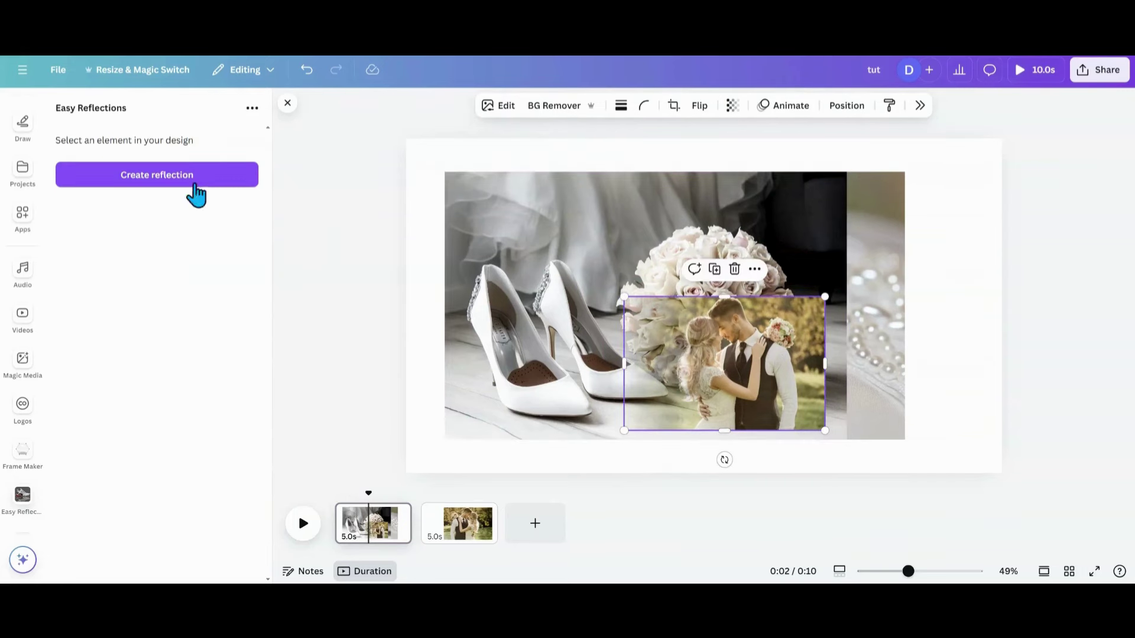
left_click(192, 179)
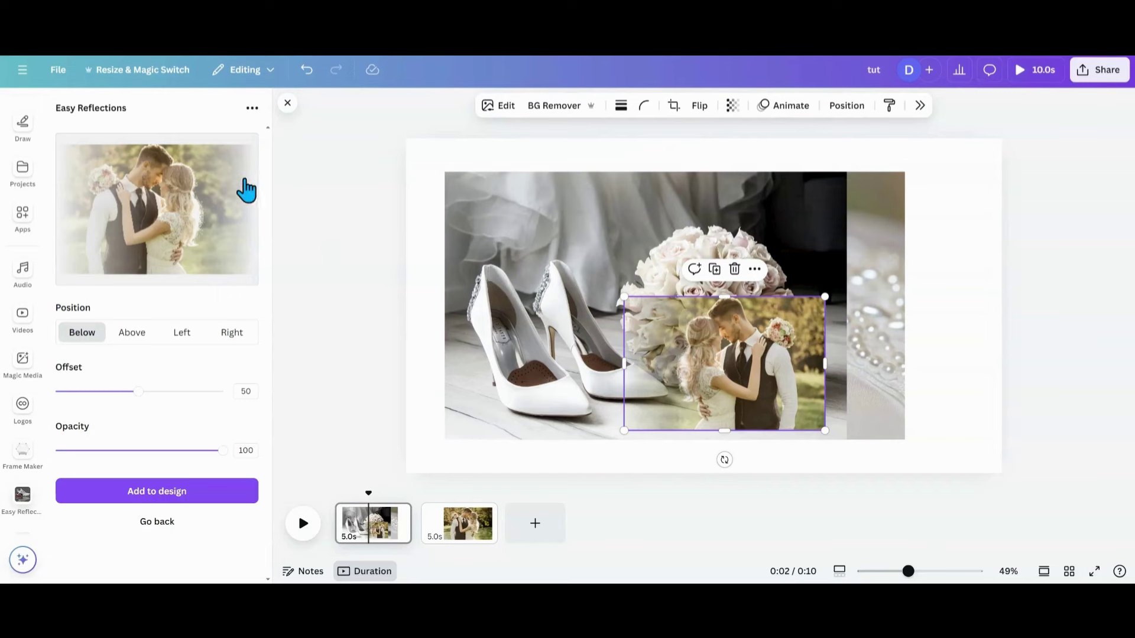
left_click(195, 336)
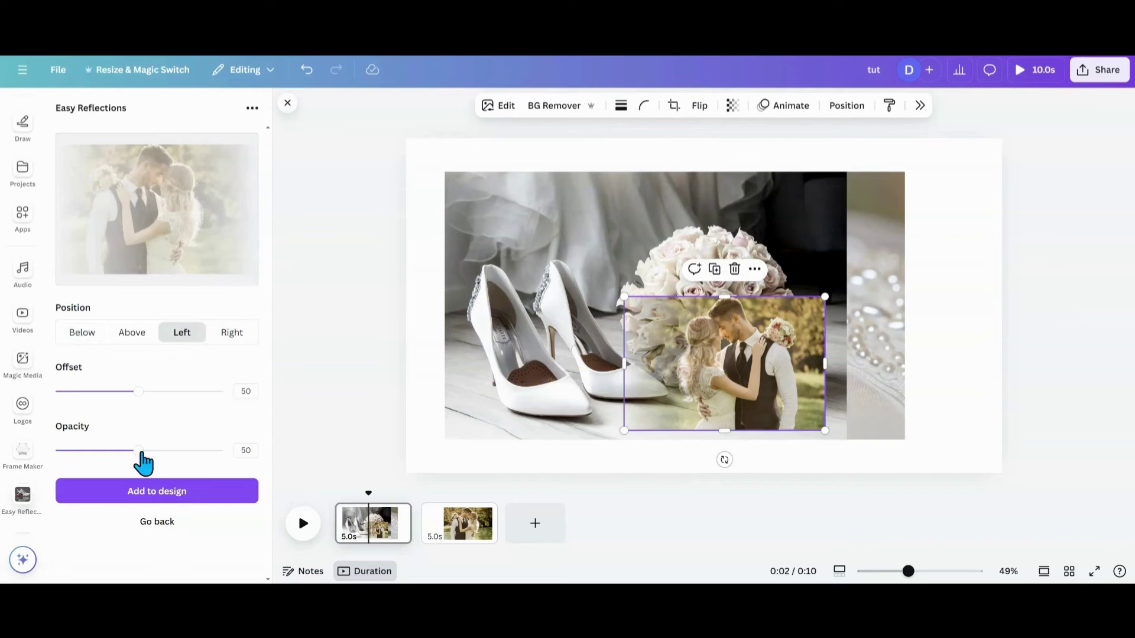
left_click_drag(140, 452, 234, 458)
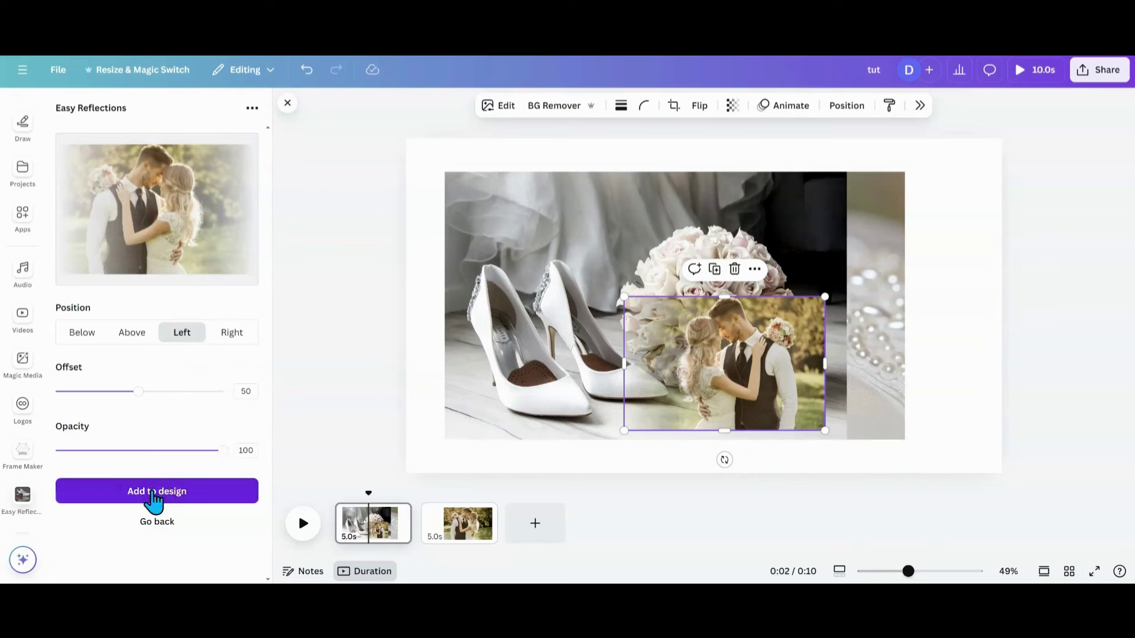
left_click(153, 496)
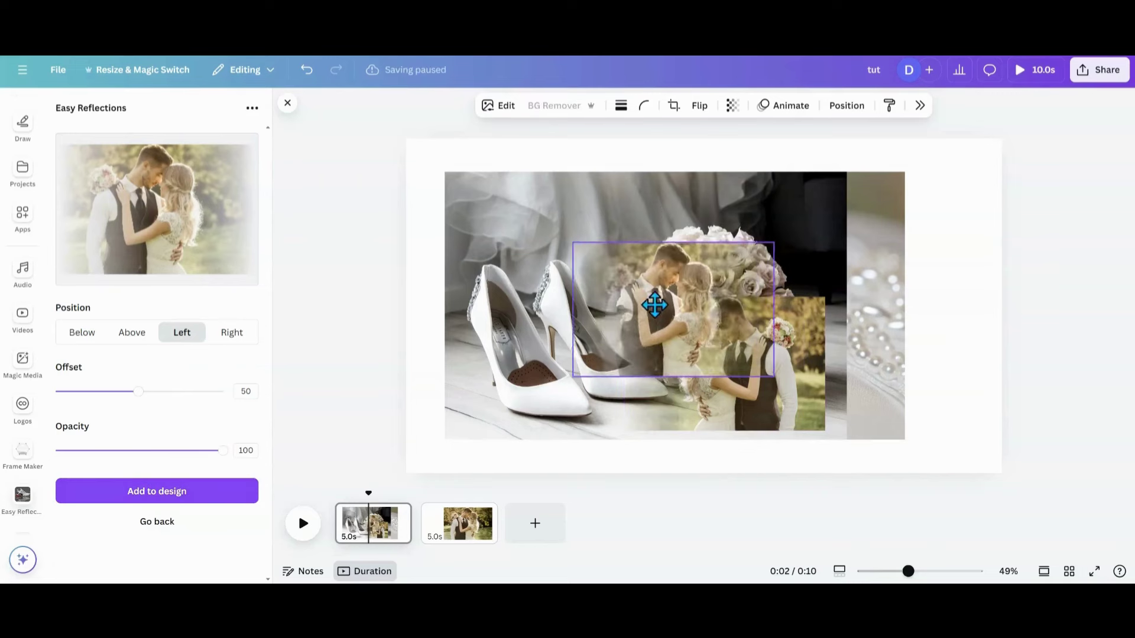
Place the new couple reflection near the page's upper-left area and move the earlier reflection onto page 2
left_click_drag(654, 305, 496, 253)
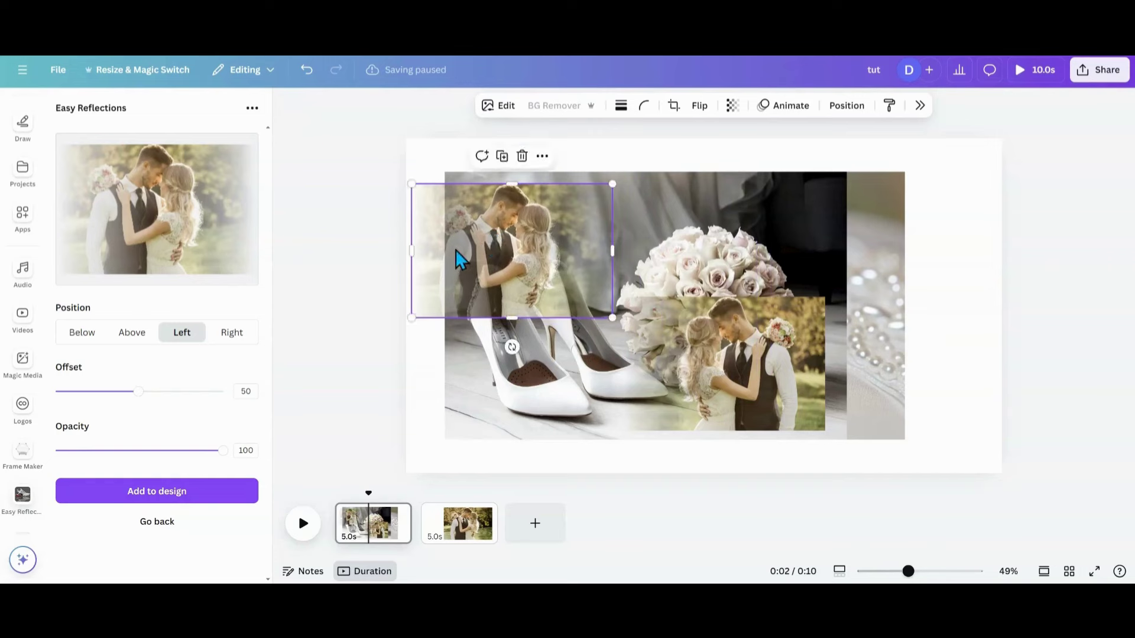
left_click_drag(729, 372, 481, 535)
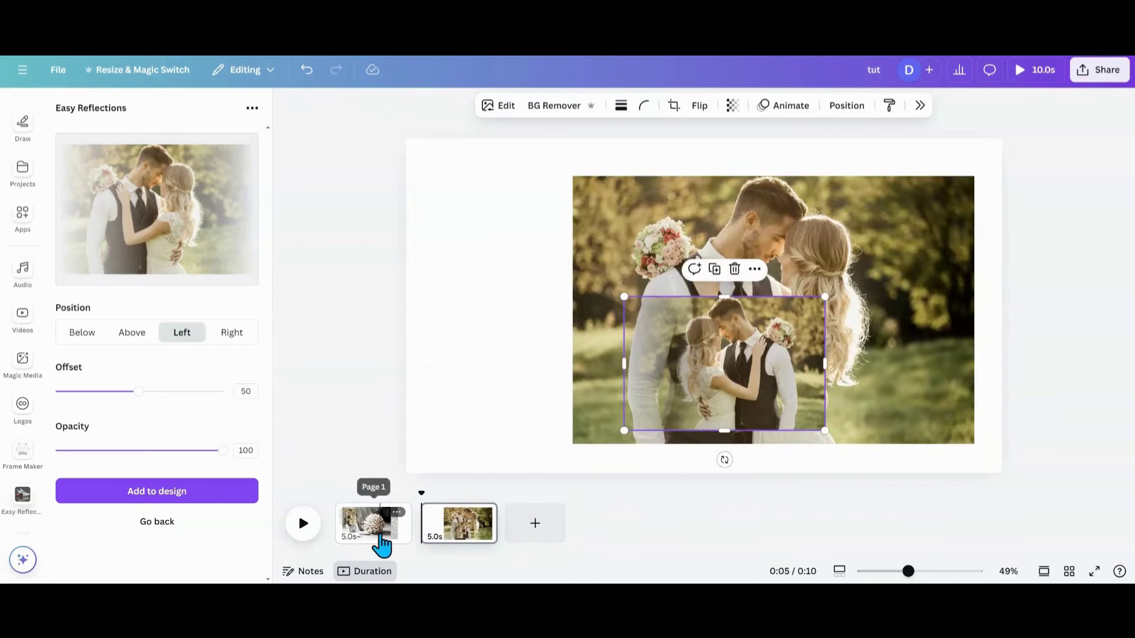
On page 1, align the couple reflection with the page's upper-left corner and shift the shoes-and-bouquet photo right
left_click(381, 541)
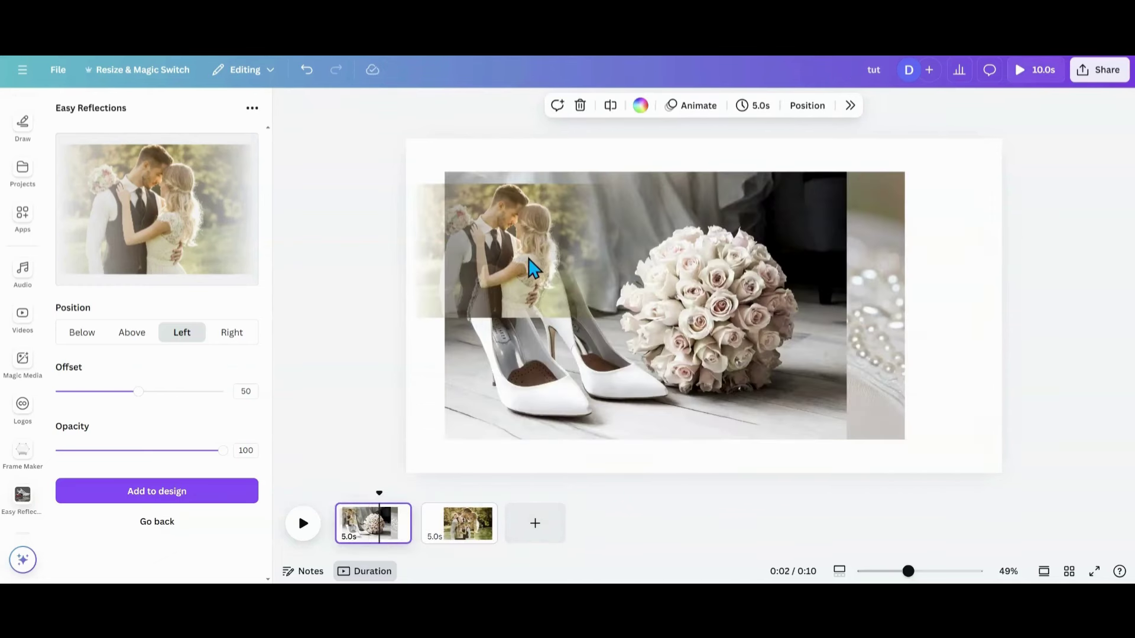
left_click(534, 269)
left_click_drag(501, 239, 484, 193)
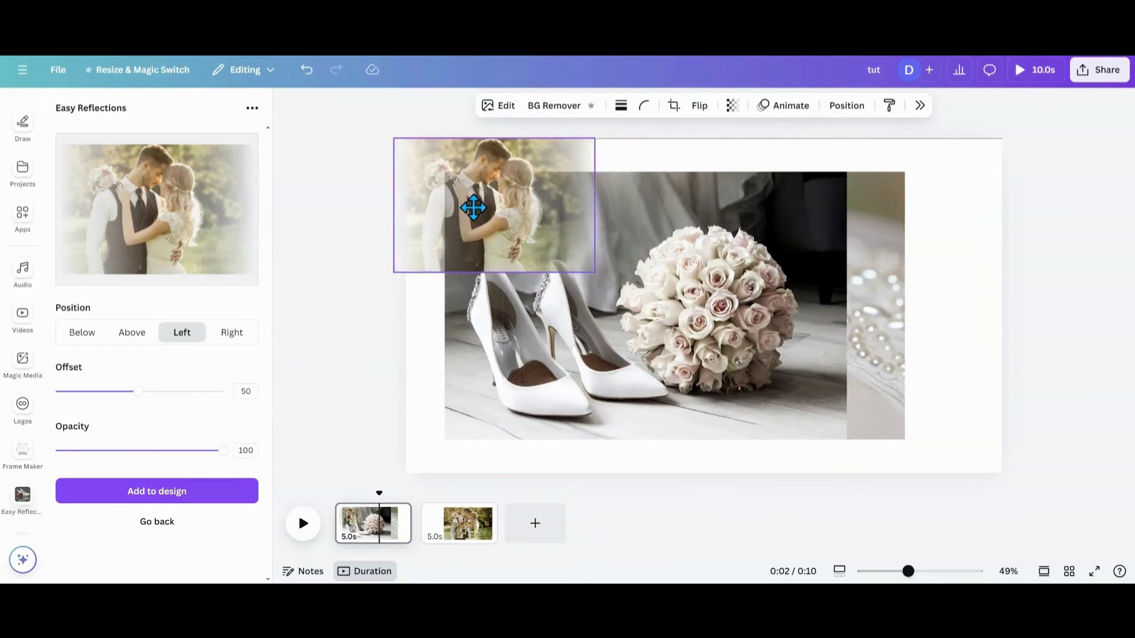
left_click_drag(620, 372, 673, 358)
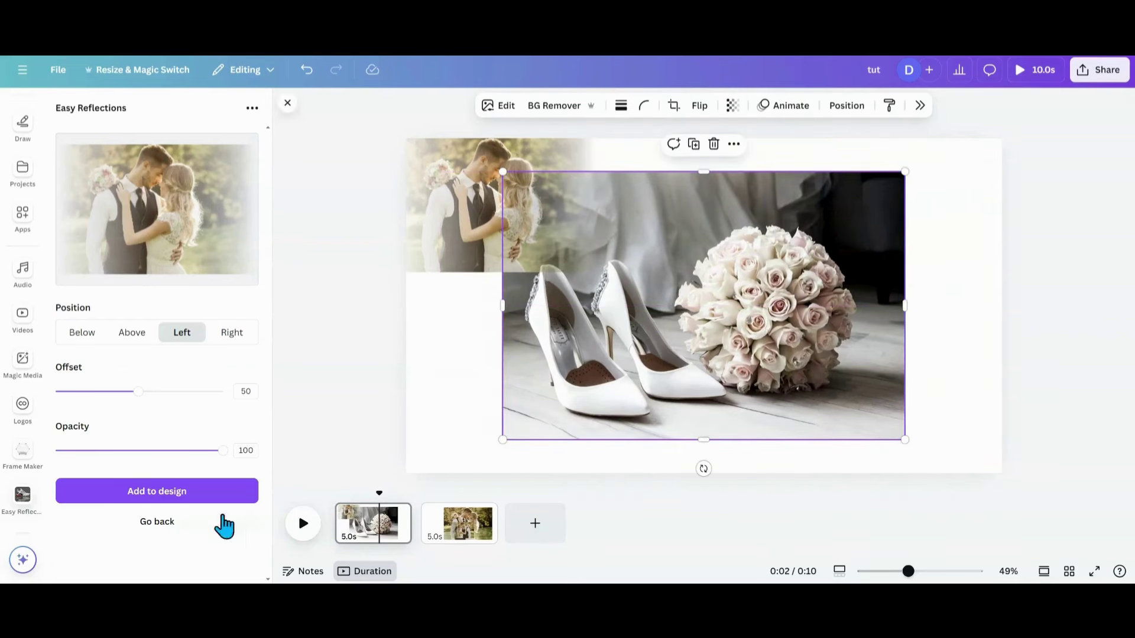
Create a Left reflection of the shoes-and-bouquet photo with opacity 100 and add it to the design
left_click(185, 539)
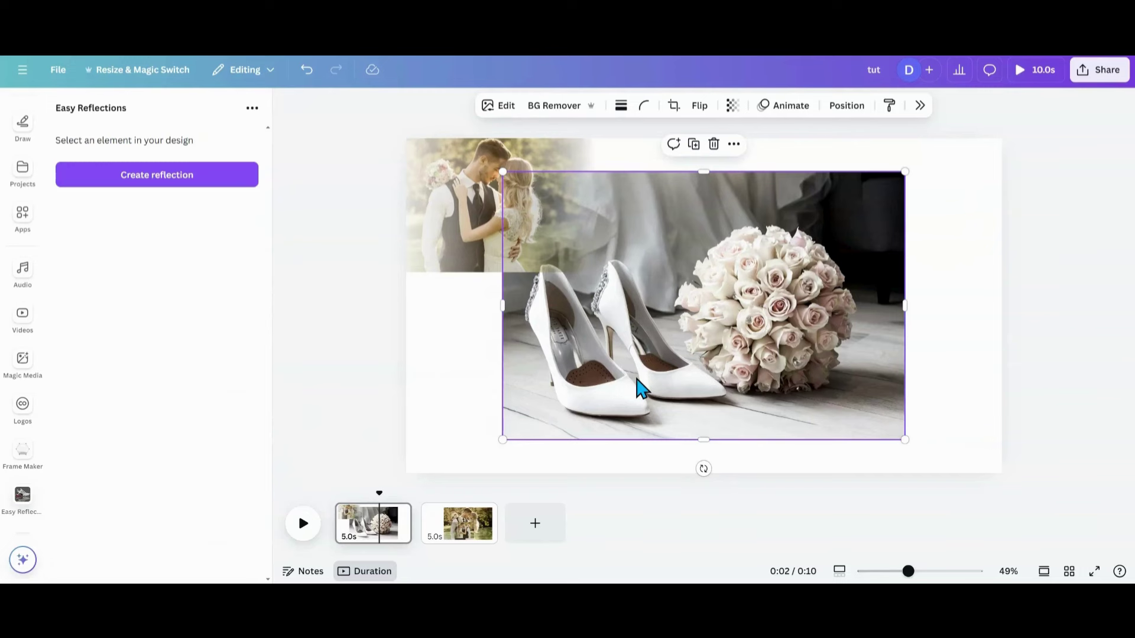
left_click_drag(642, 390, 747, 380)
left_click(180, 181)
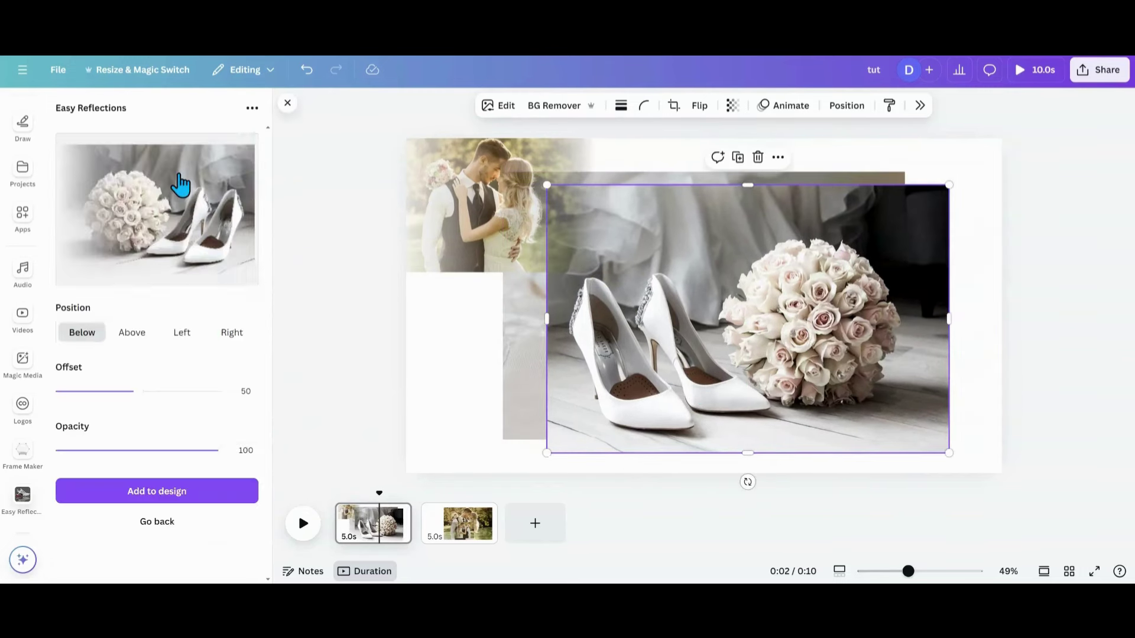
left_click(183, 339)
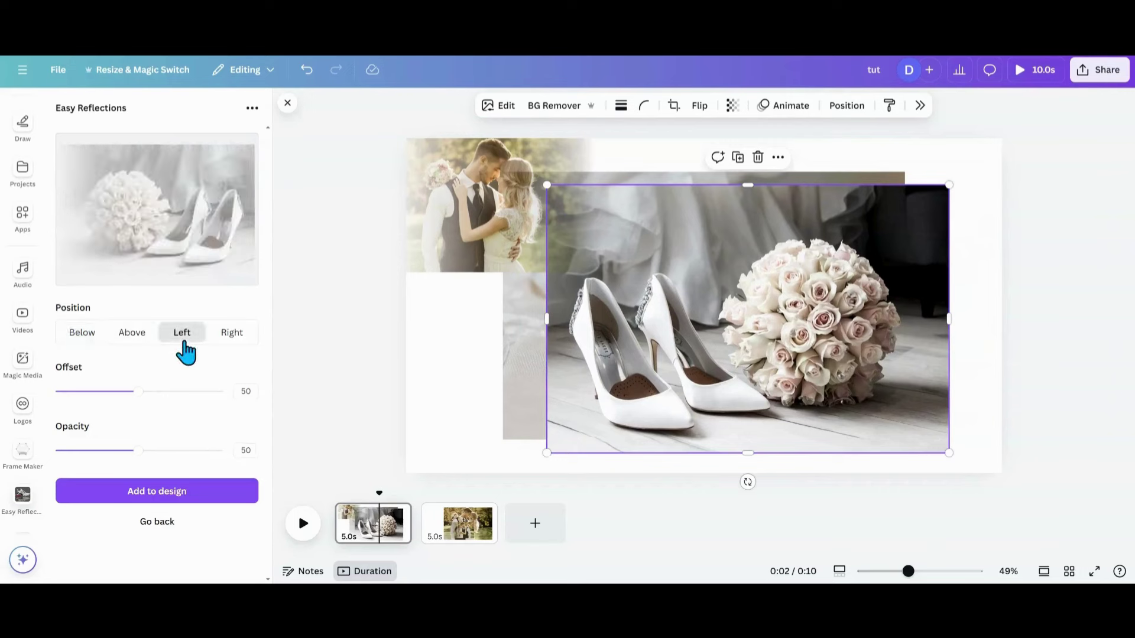
left_click(222, 333)
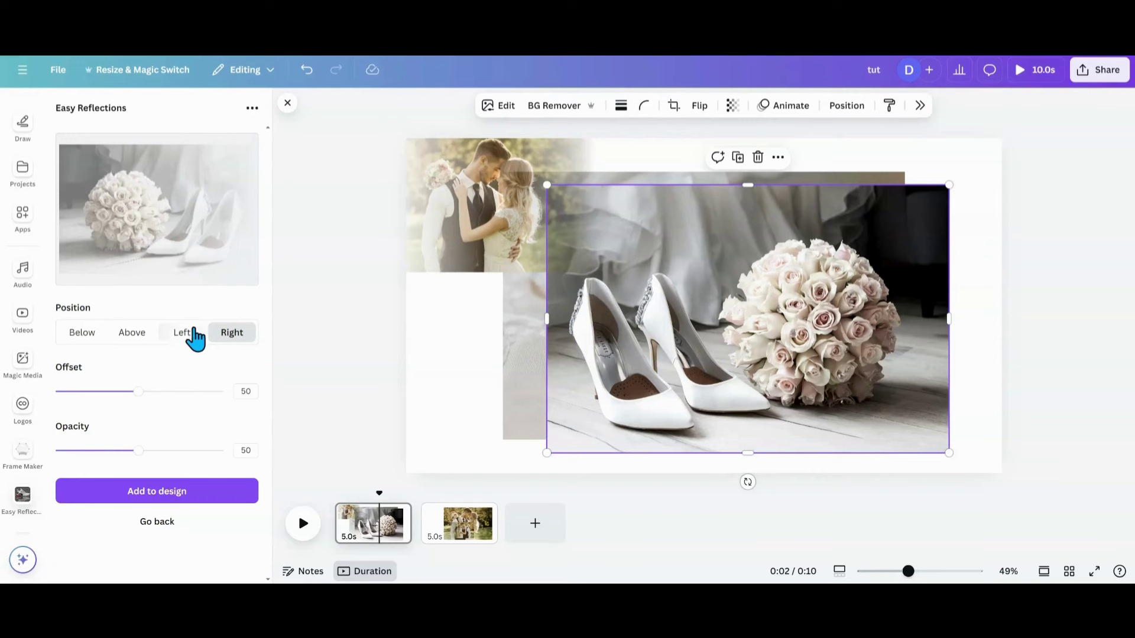
left_click(187, 334)
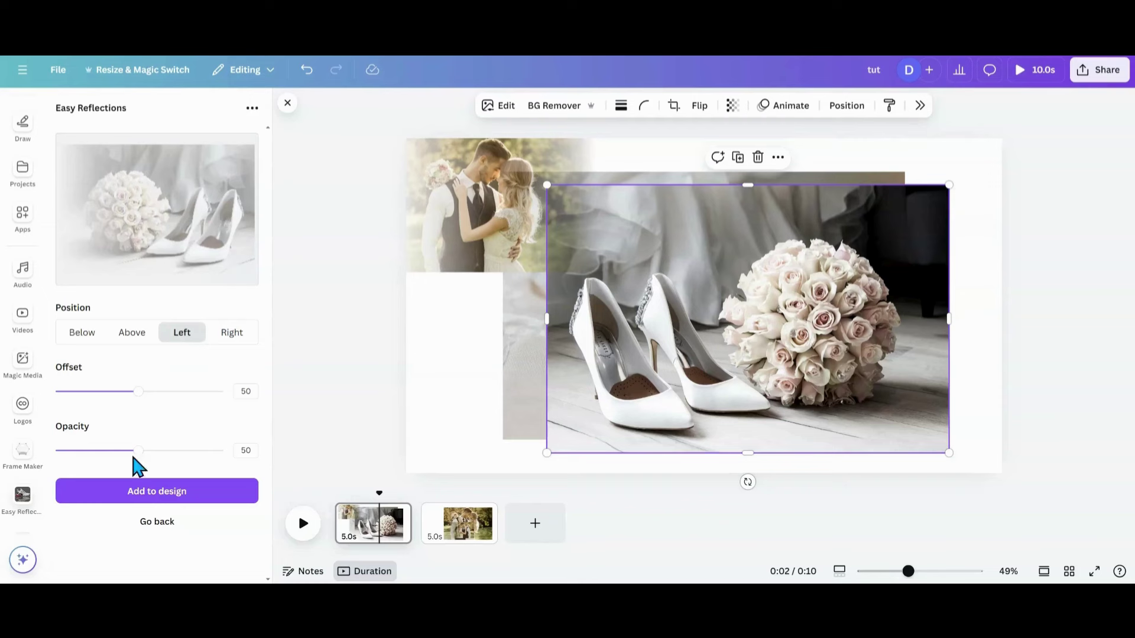
left_click_drag(137, 450, 241, 462)
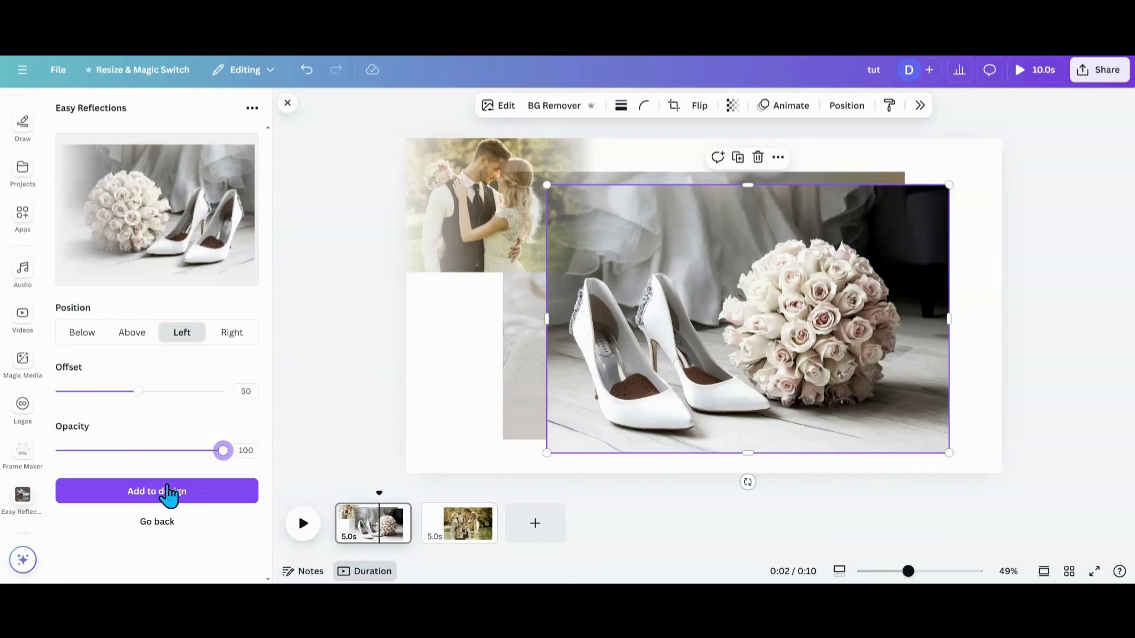
left_click(161, 501)
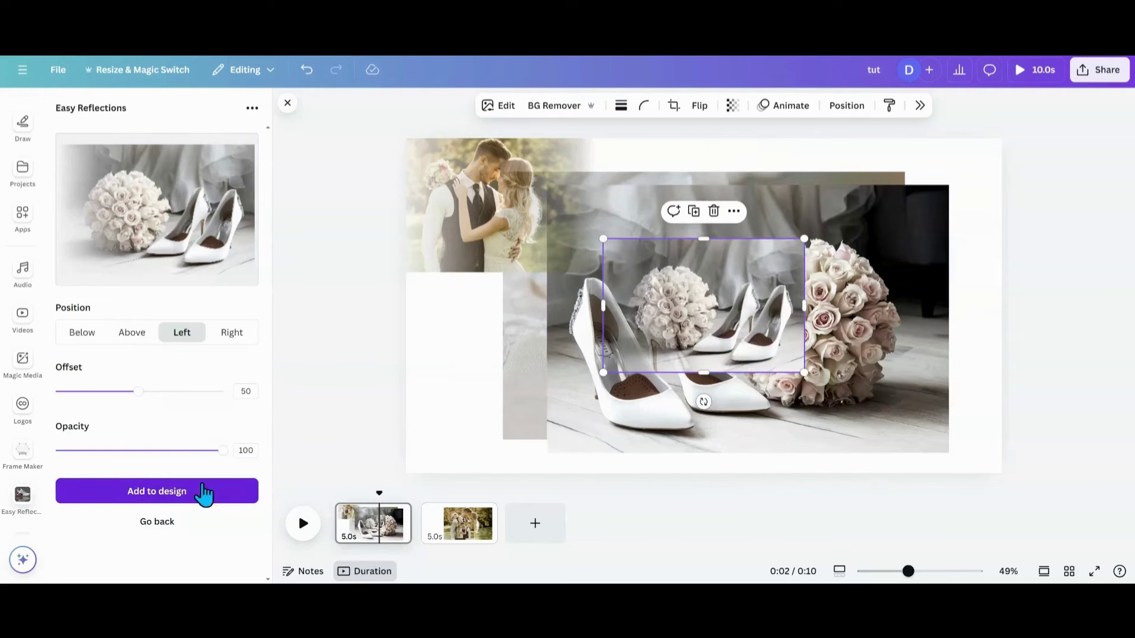
Move the original shoes-and-bouquet photo onto page 2 and shift the rings photo toward page 1's lower-left area
left_click_drag(655, 421, 464, 535)
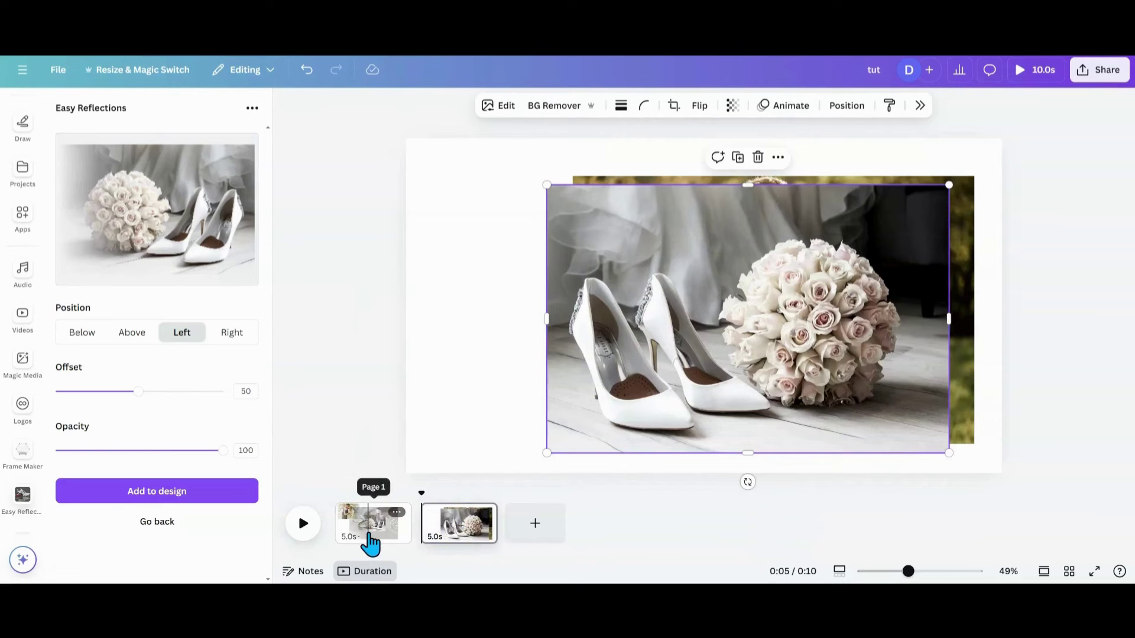
left_click(370, 541)
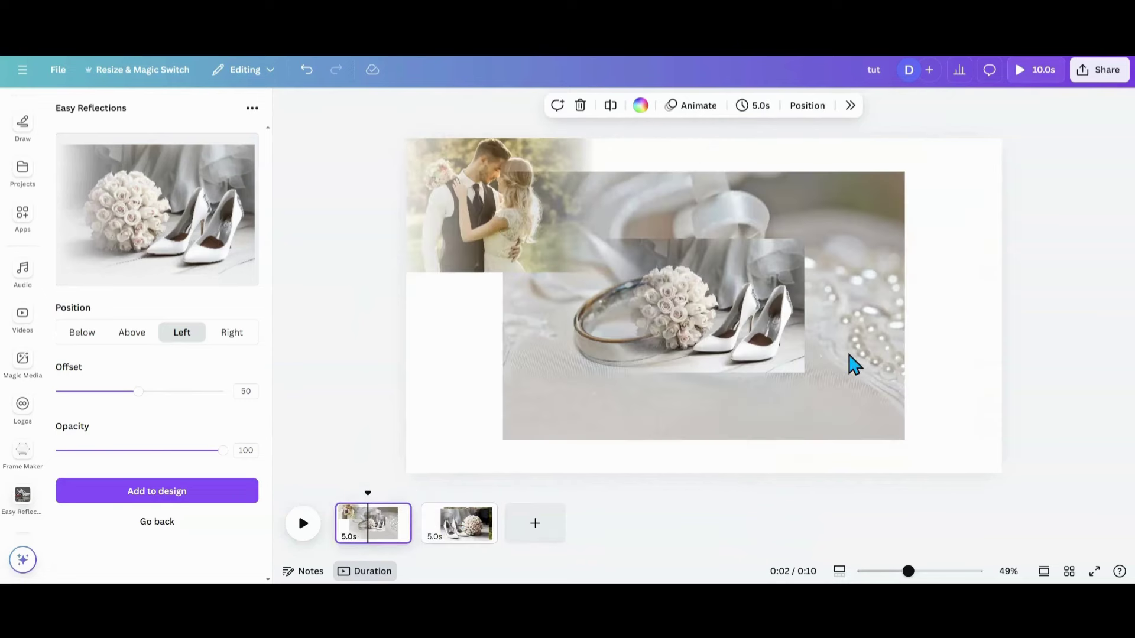
left_click_drag(854, 372, 693, 434)
left_click_drag(473, 411, 499, 412)
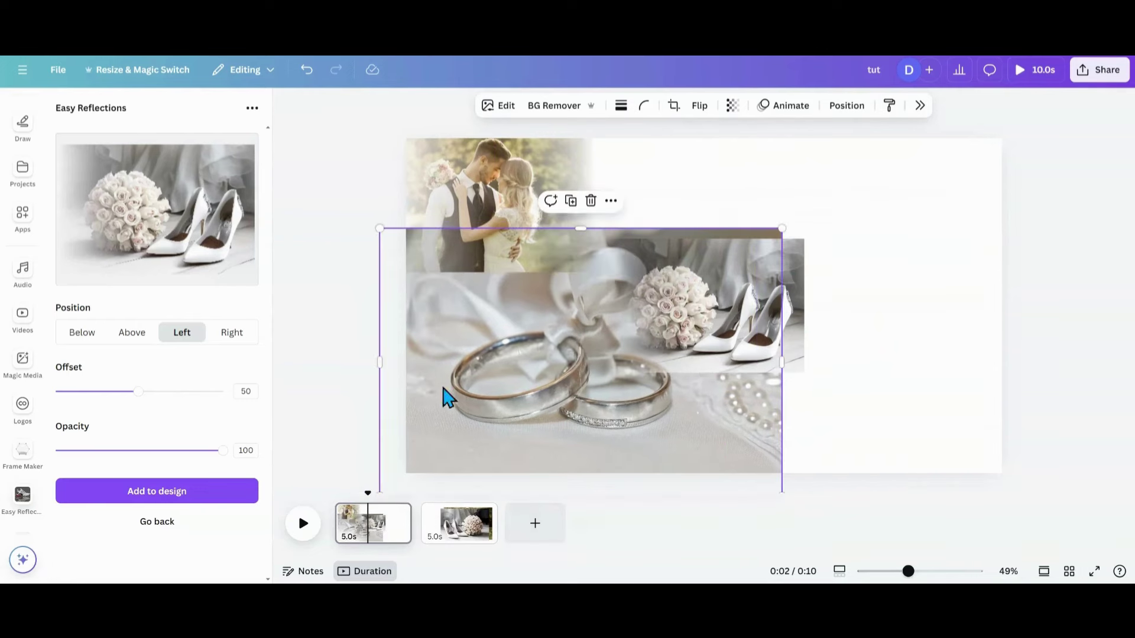
Create a Right reflection of the rings photo with opacity 100 and add it to the design
left_click(191, 526)
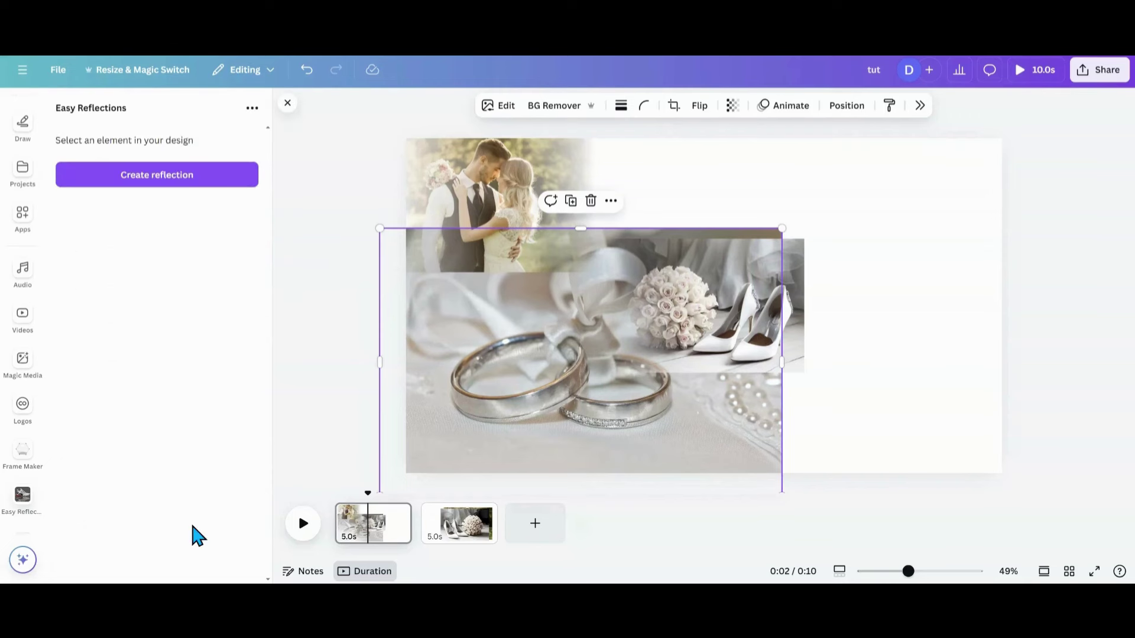
left_click(187, 174)
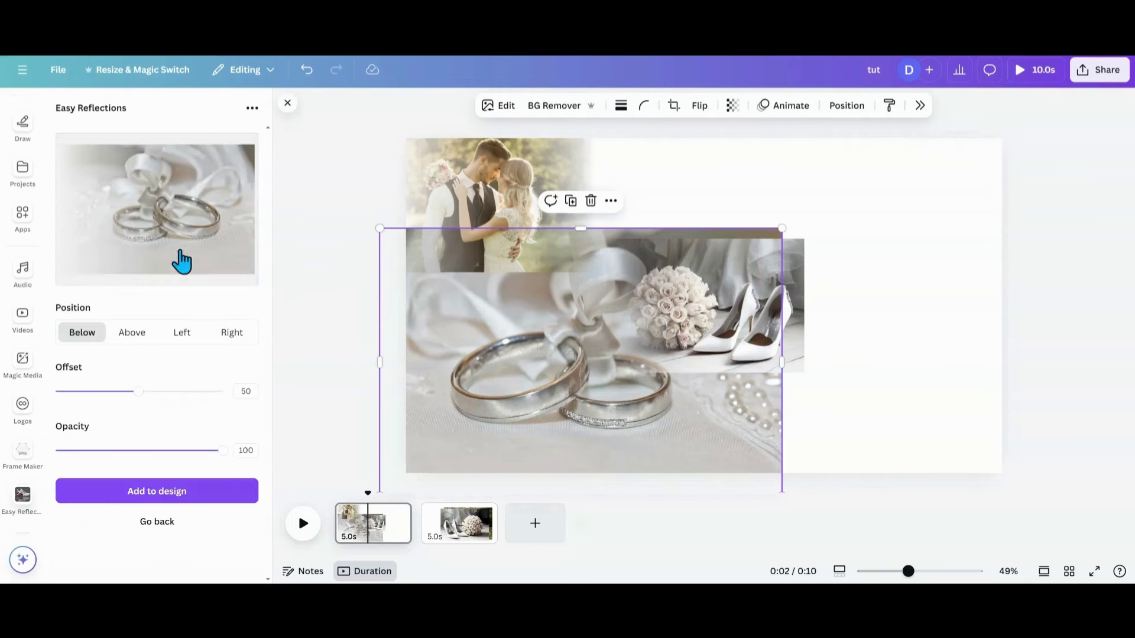
left_click(173, 334)
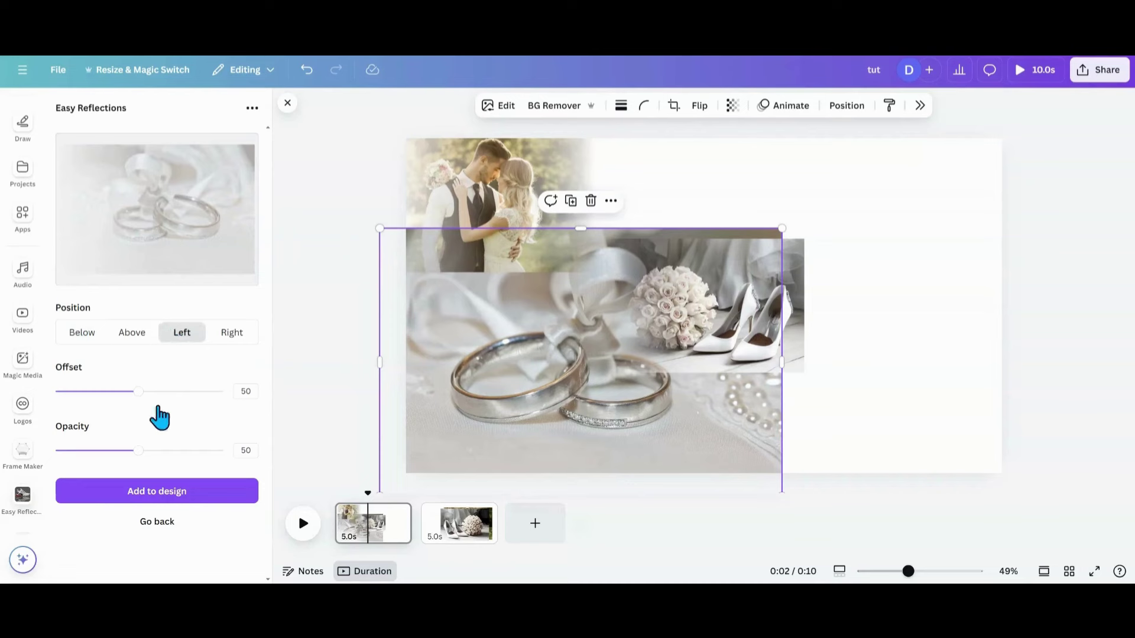
left_click_drag(139, 450, 246, 464)
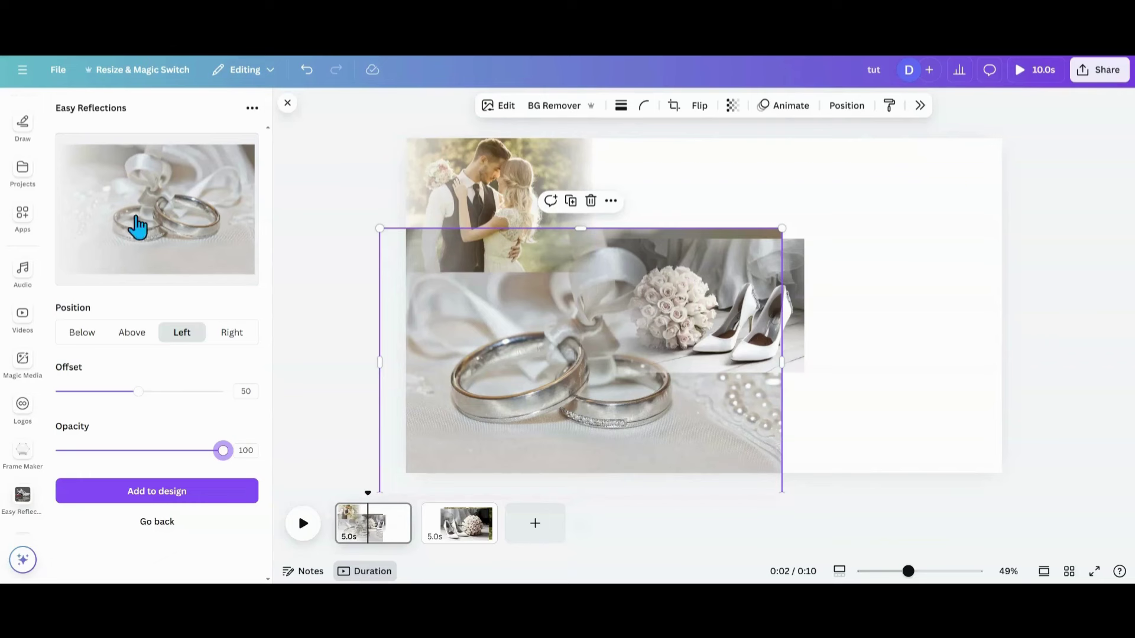
left_click(225, 339)
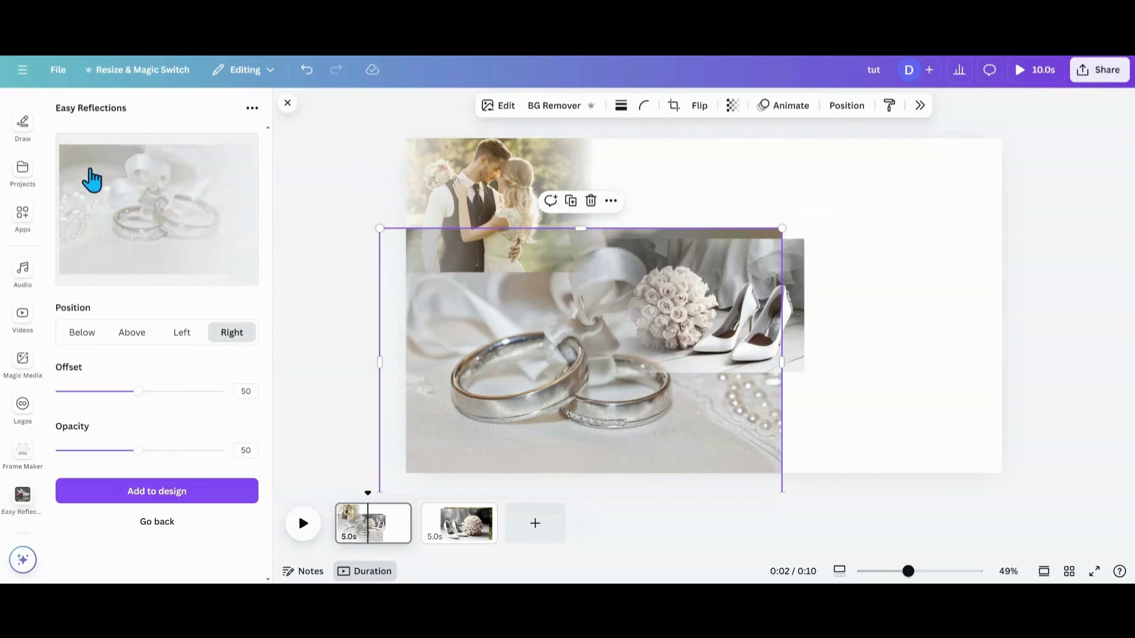
left_click_drag(138, 456, 238, 457)
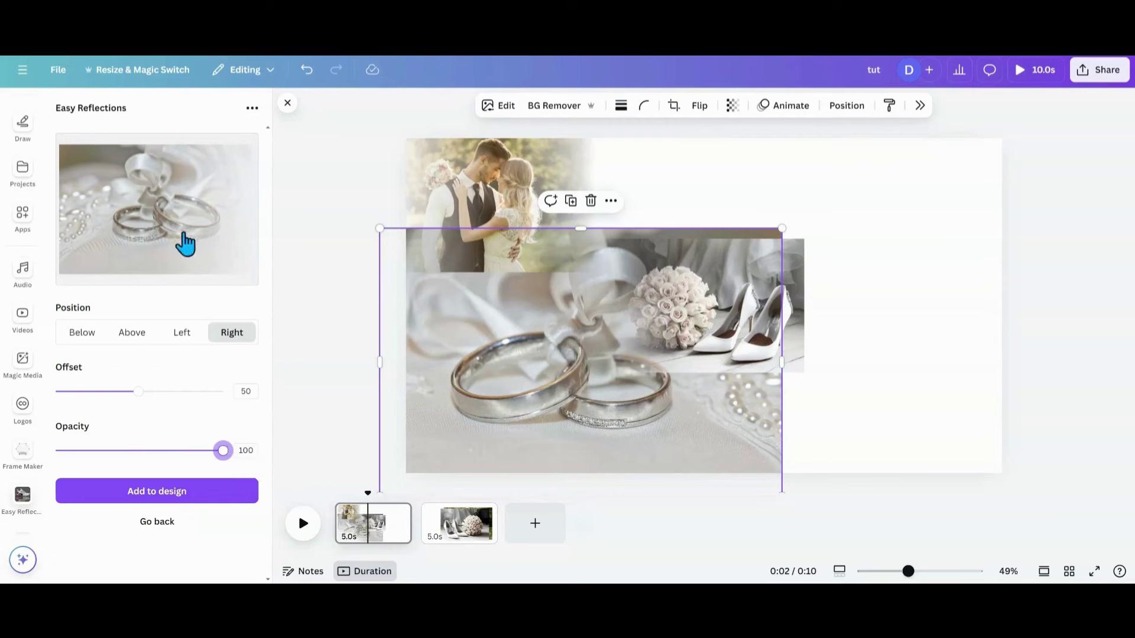
left_click(148, 500)
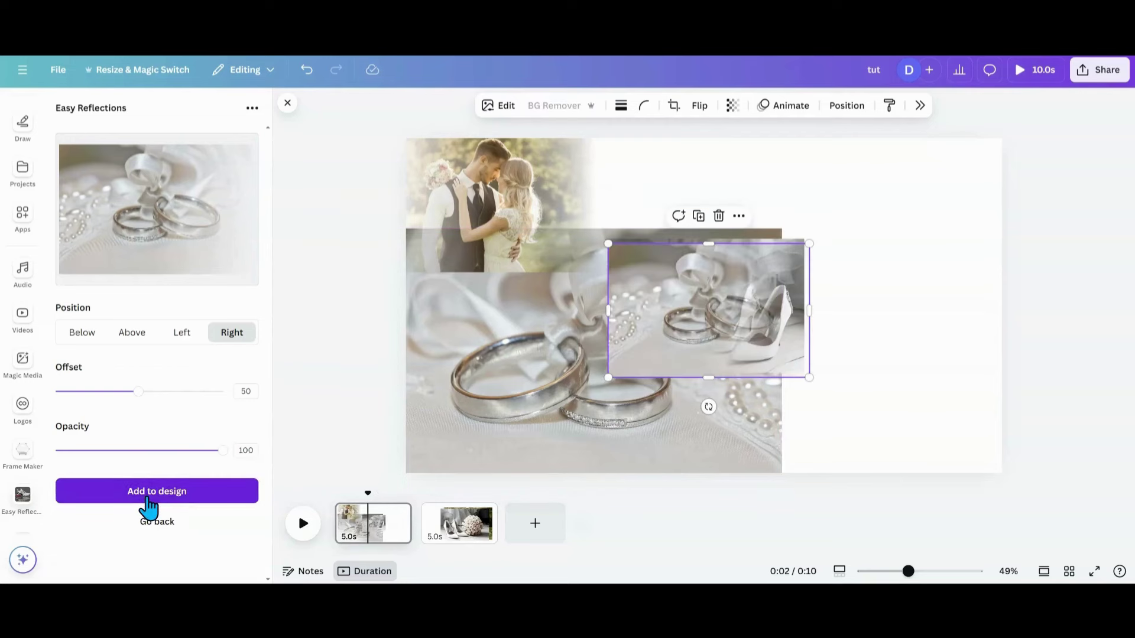
Move the original rings photo onto page 2, then place the rings reflection at page 1's left edge and the shoes reflection at its upper-right corner
left_click_drag(513, 391, 478, 547)
left_click(372, 547)
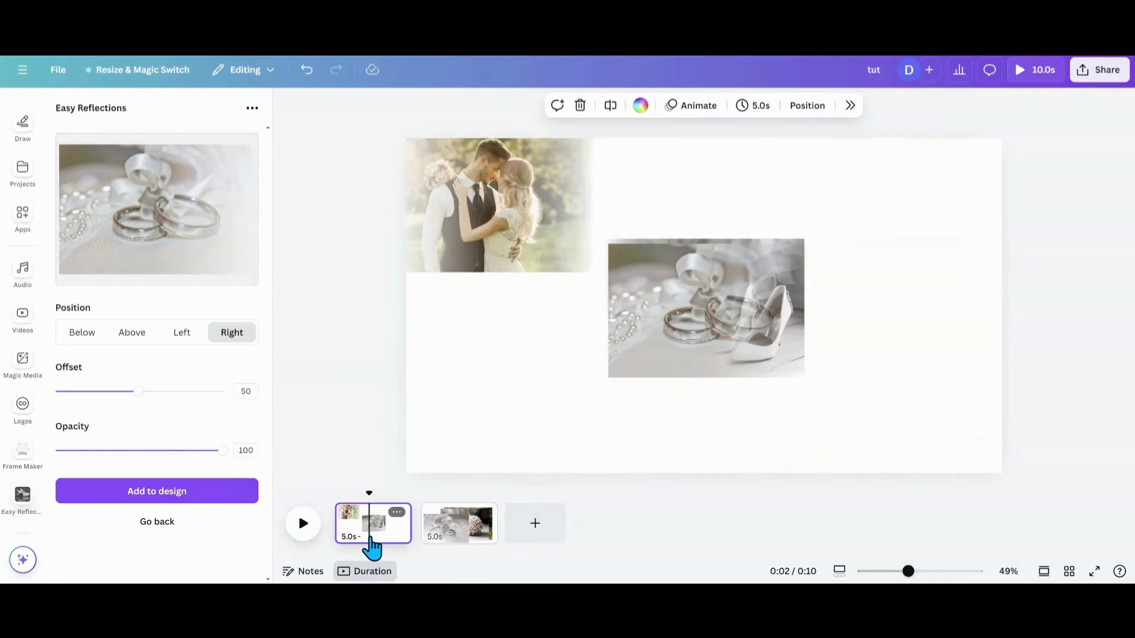
left_click(631, 311)
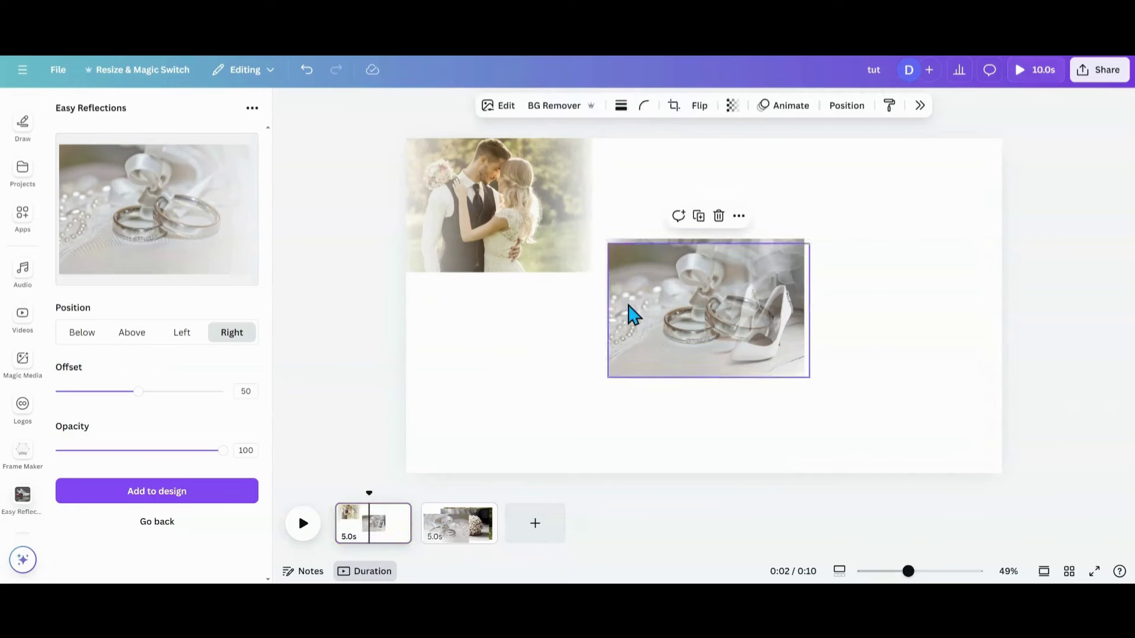
left_click_drag(615, 329, 441, 363)
left_click_drag(684, 325, 885, 215)
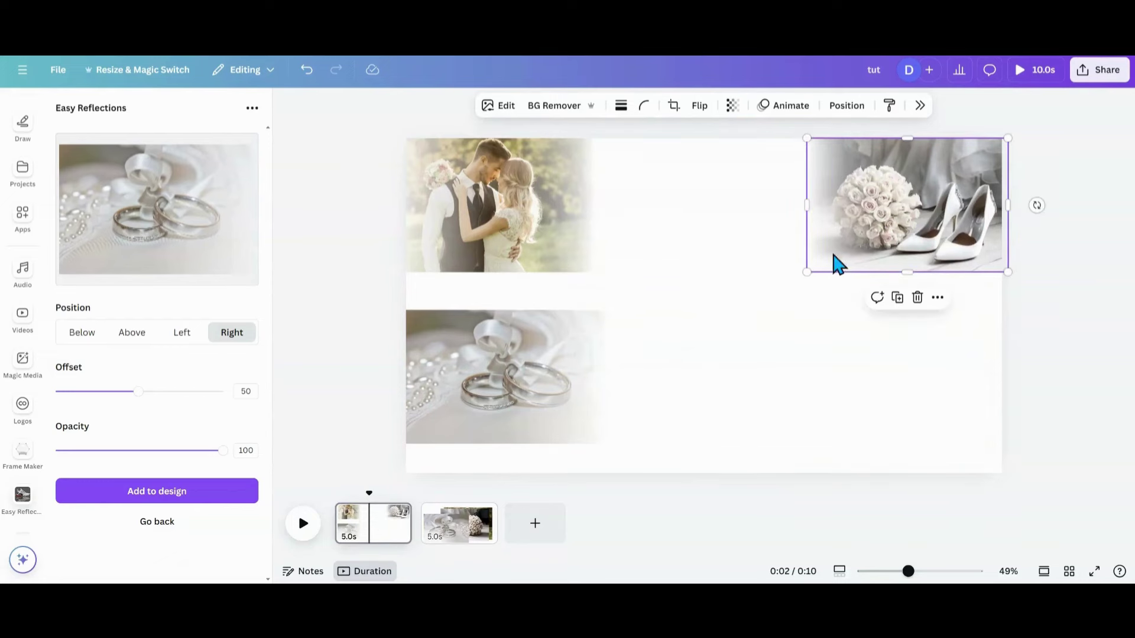
Enlarge the shoes reflection to the full page height, then enlarge the couple reflection similarly and move it toward the page's middle
left_click_drag(810, 269, 569, 540)
left_click_drag(491, 213, 703, 218)
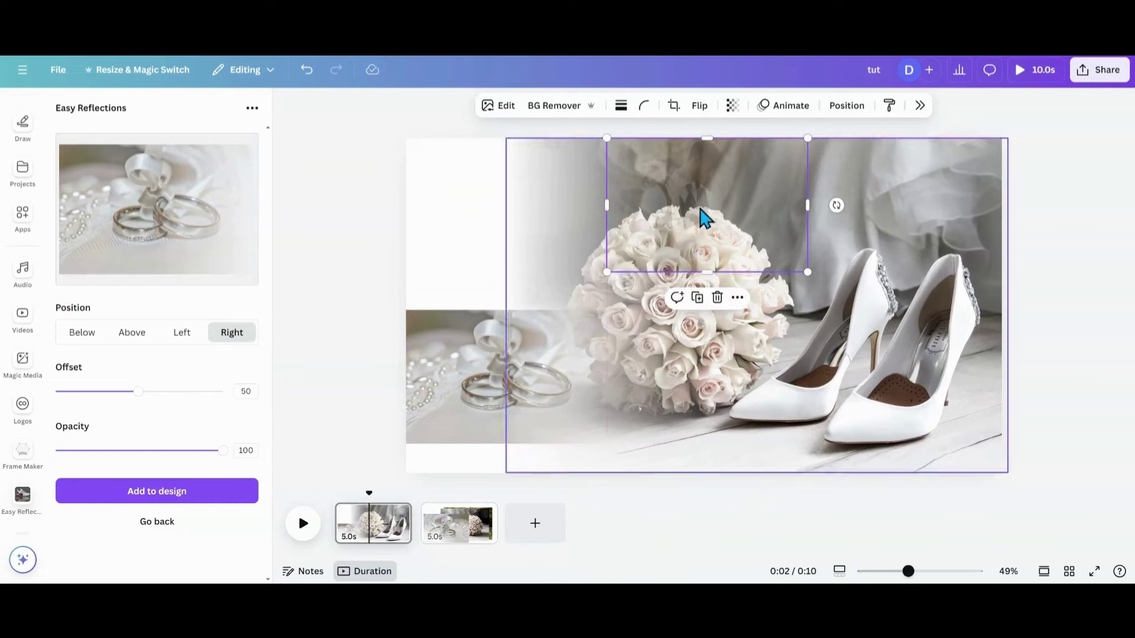
left_click_drag(606, 274, 384, 375)
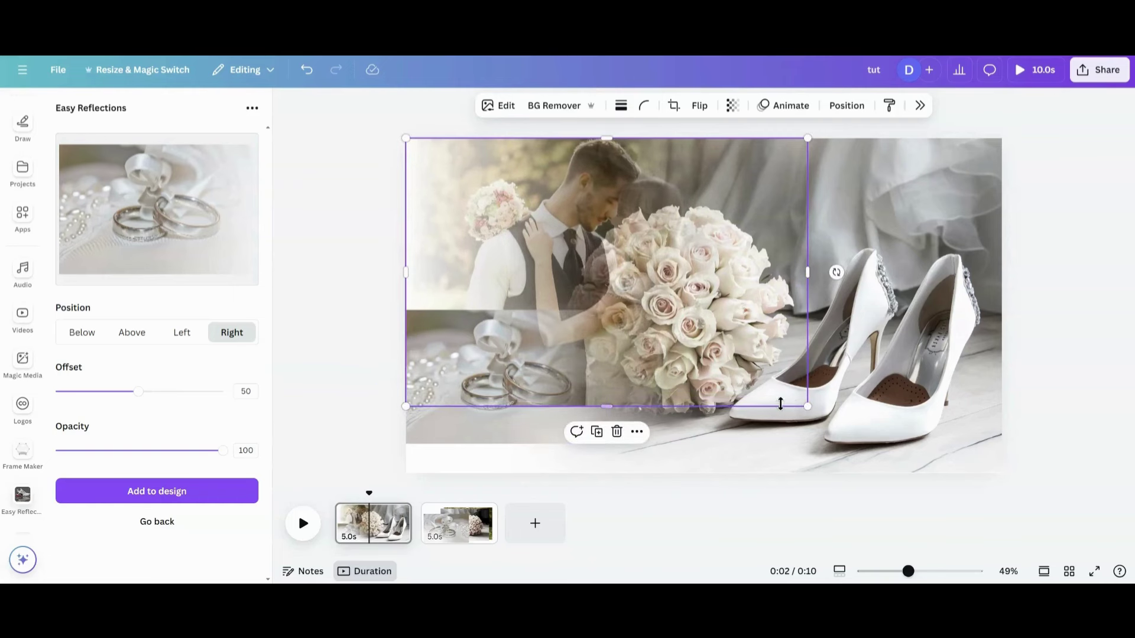
left_click_drag(809, 407, 932, 435)
left_click_drag(764, 446, 830, 426)
Align the rings reflection with the page's upper-left corner and enlarge it to the full page height
left_click_drag(451, 394, 444, 214)
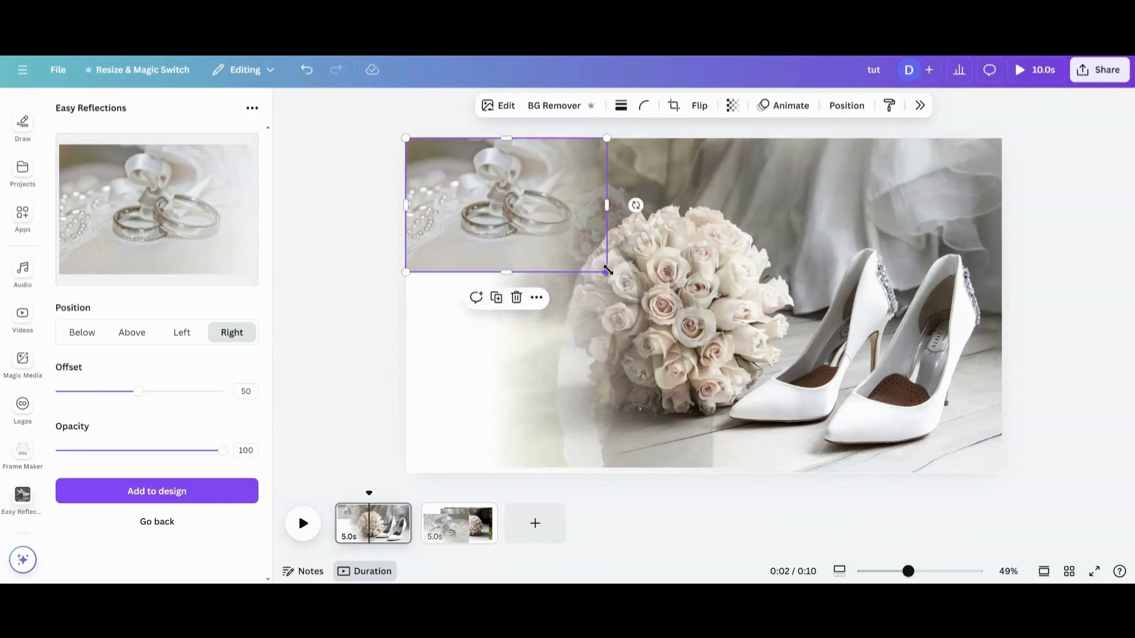
left_click_drag(607, 270, 849, 544)
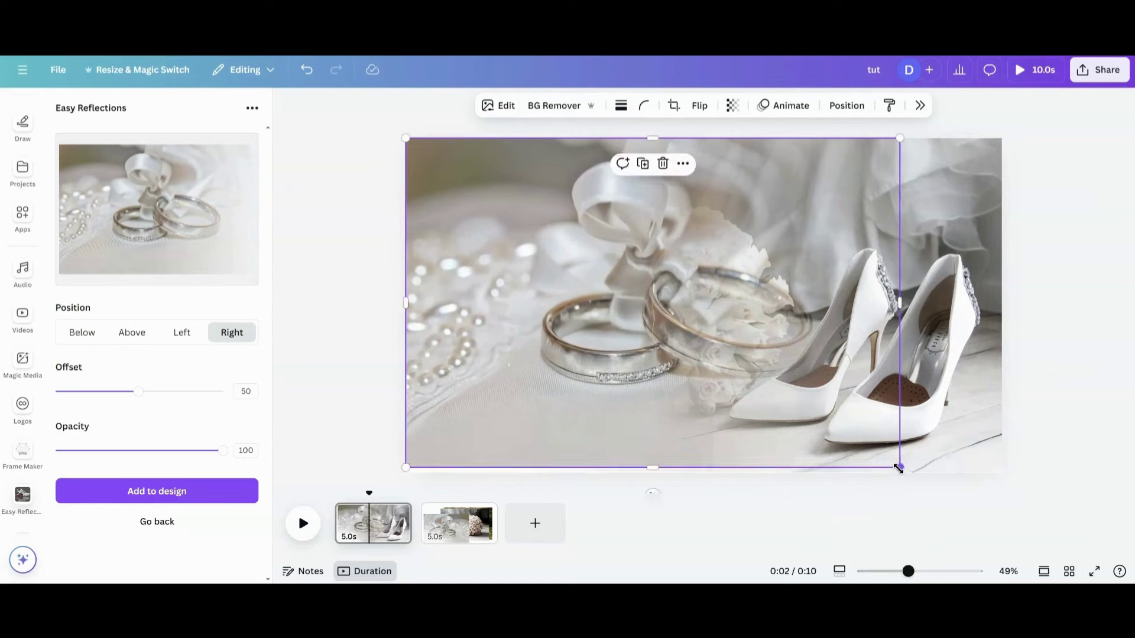
left_click_drag(898, 469, 909, 473)
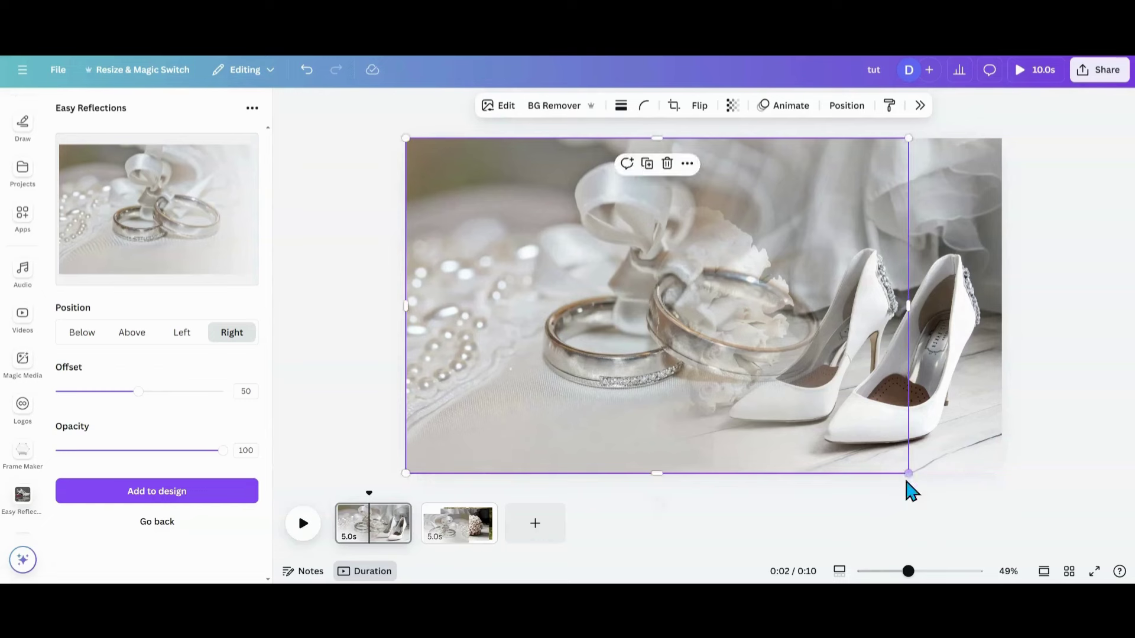
Bring the couple reflection to the front of the layer order and leave only it selected
left_click(861, 113)
left_click_drag(1008, 304, 1007, 214)
left_click(1008, 218, "shift")
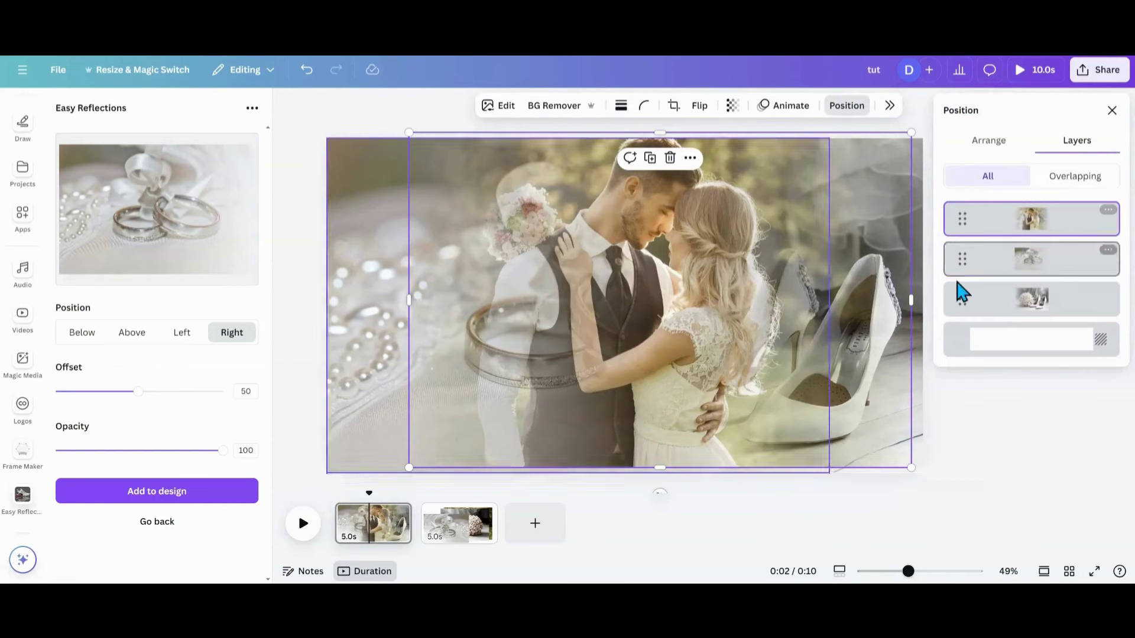
left_click(893, 300)
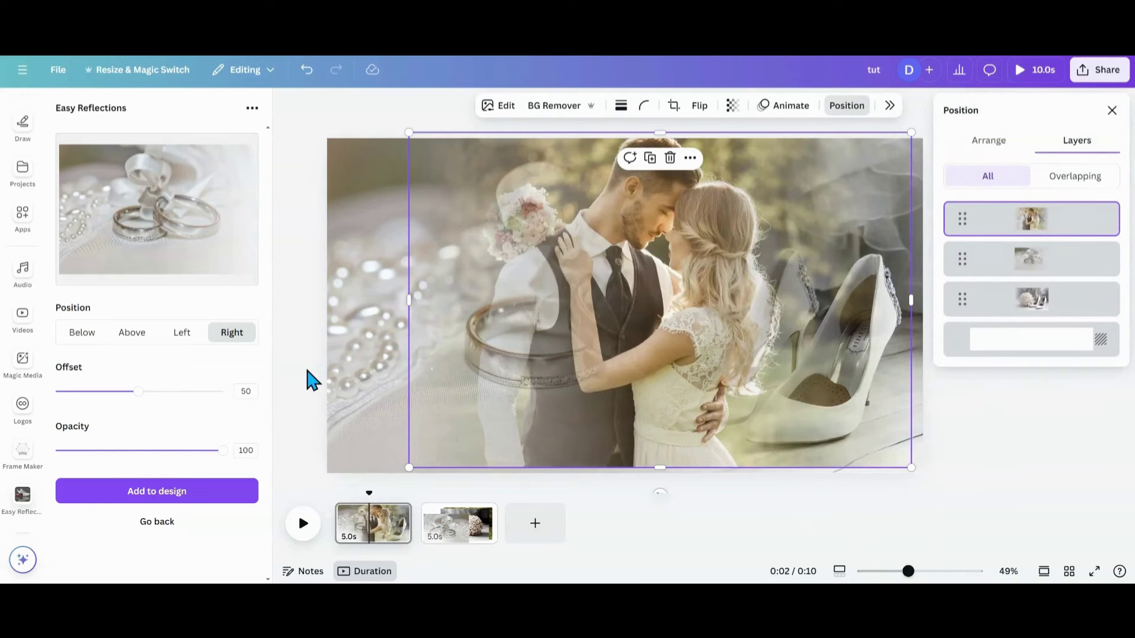
Enlarge the couple reflection slightly and position it in the page's middle, covering the full page height
left_click_drag(408, 470, 400, 473)
left_click_drag(618, 363, 610, 368)
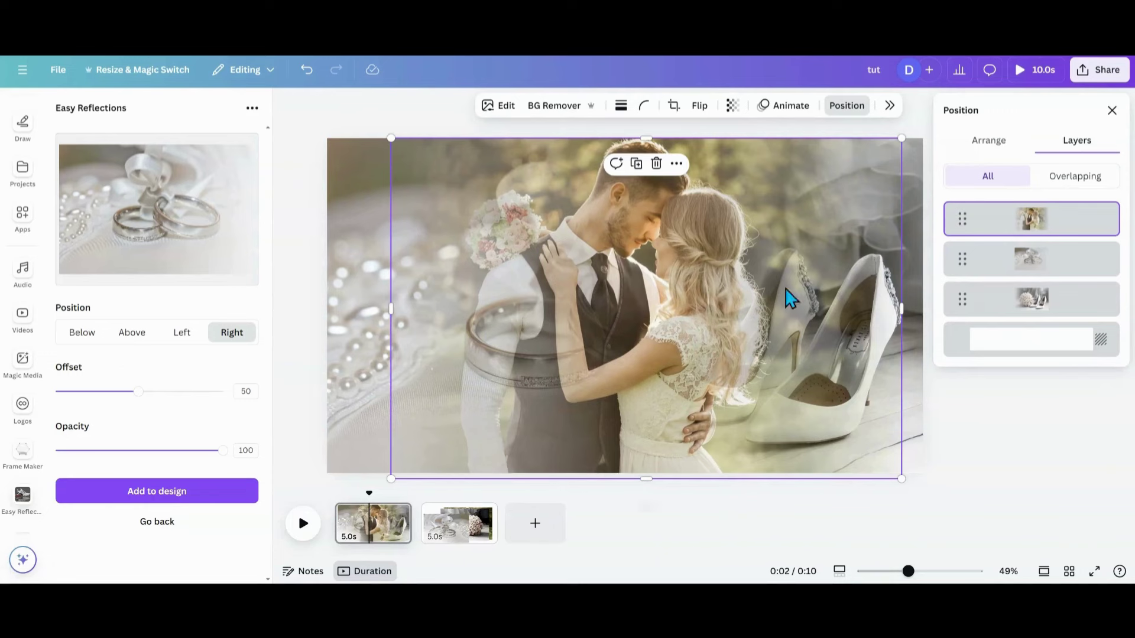
left_click(892, 446)
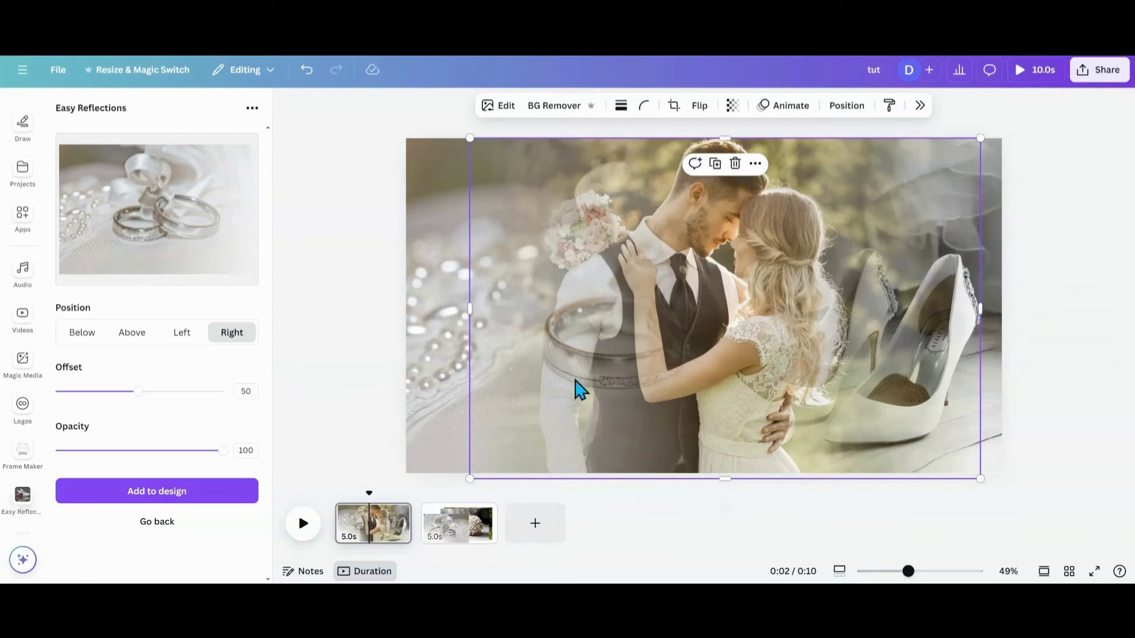
Shift the rings reflection left and the shoes reflection right so both show more clearly beside the couple
left_click_drag(579, 390, 428, 340)
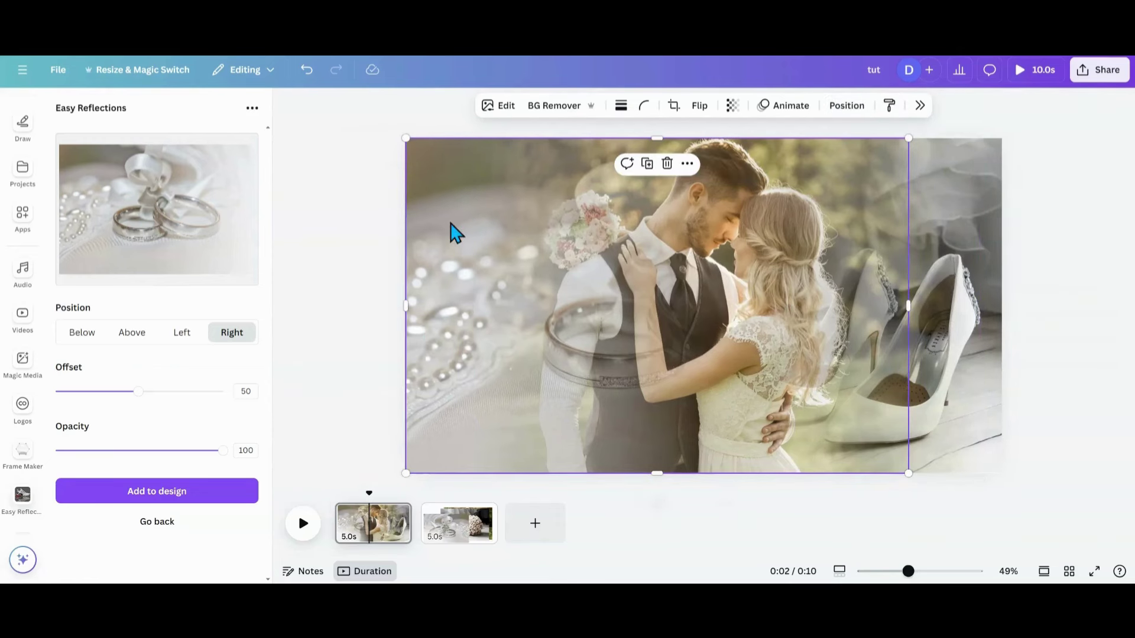
left_click_drag(448, 226, 360, 220)
left_click(913, 290)
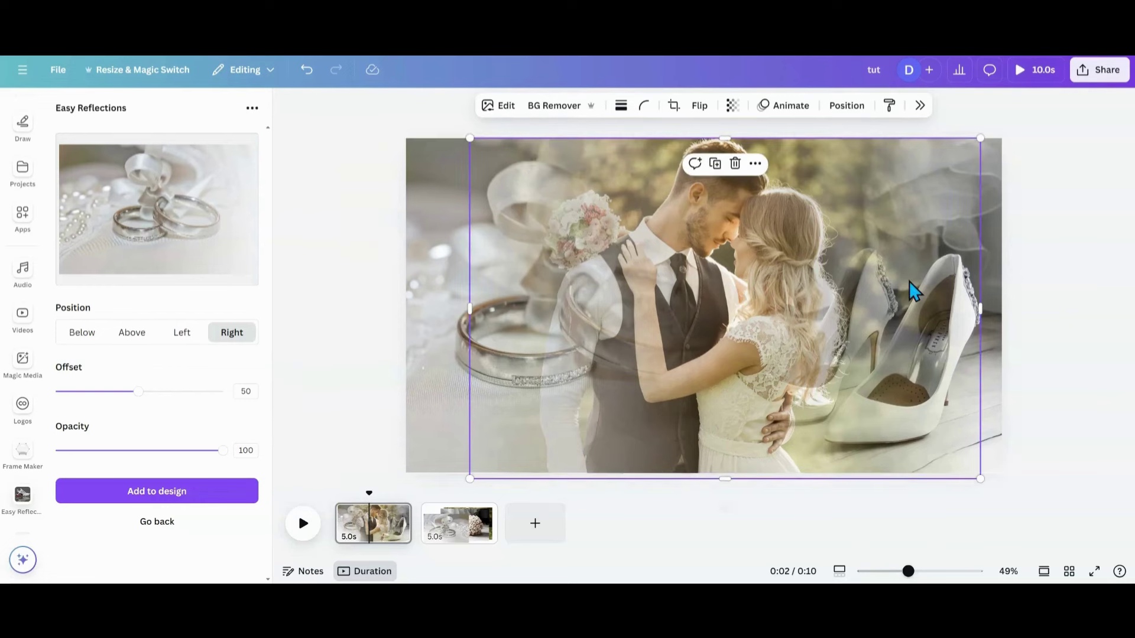
left_click_drag(982, 275, 1059, 278)
left_click(367, 291)
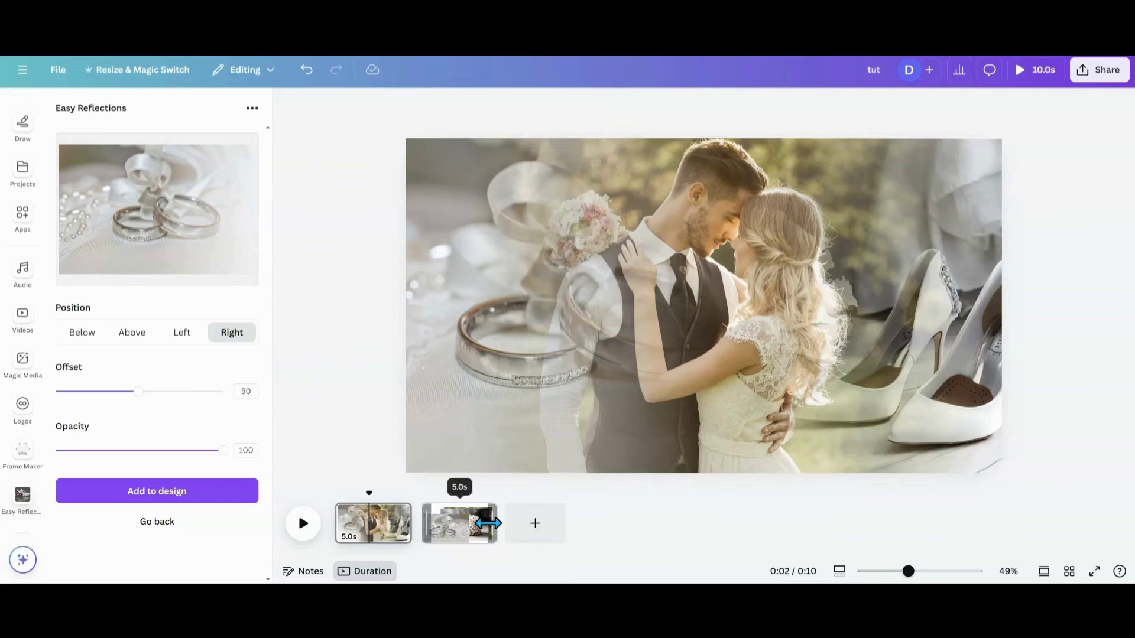
Add a third page and insert the recently used portraits of the women in blue stripes, white shirt and red sweater
left_click(531, 535)
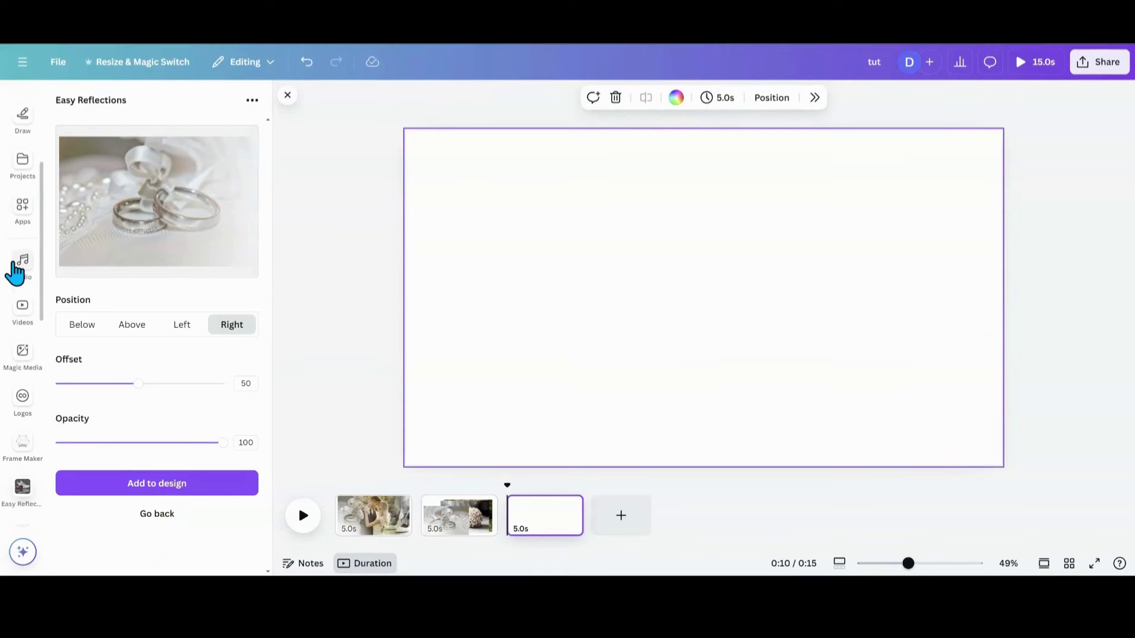
scroll(15, 270, "up", 3)
left_click(21, 161)
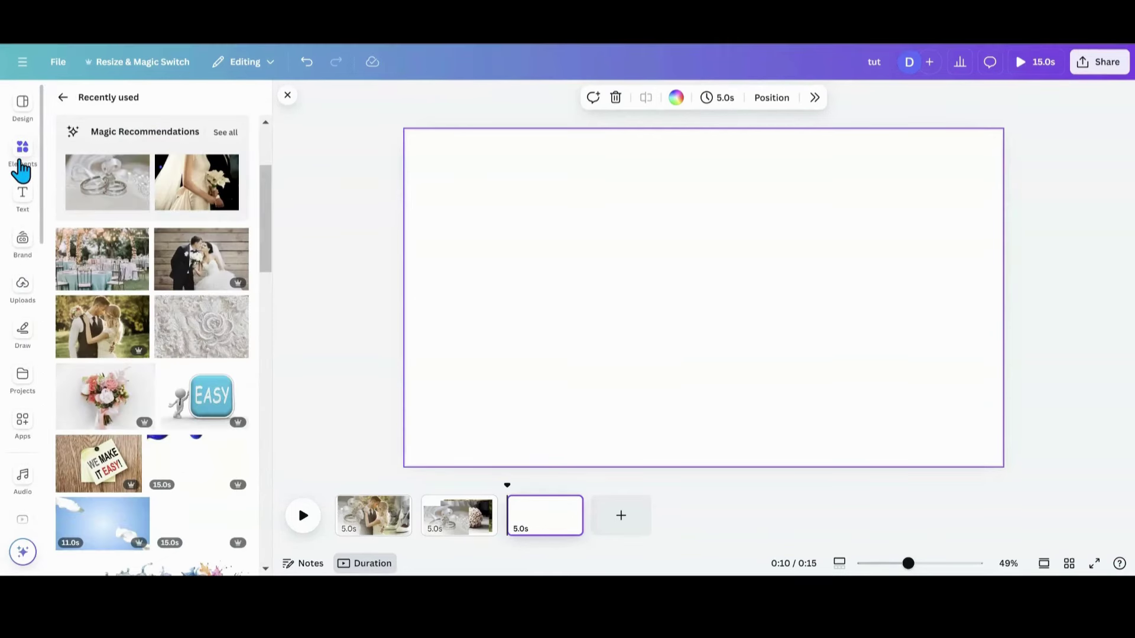
scroll(81, 299, "down", 2)
scroll(80, 297, "up", 3)
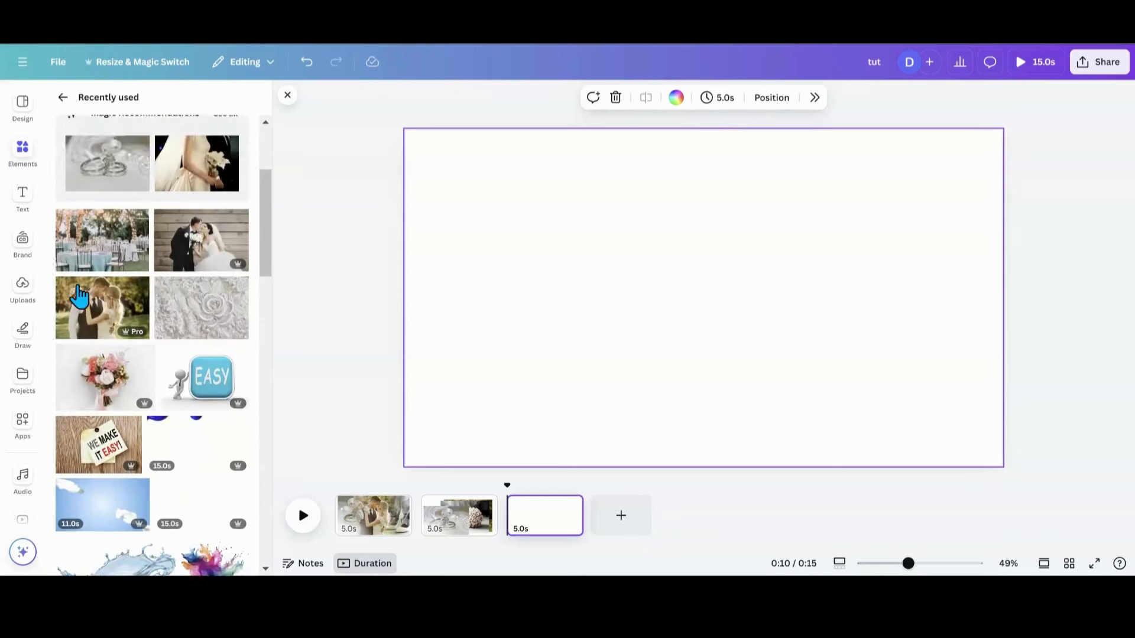
scroll(79, 295, "up", 1)
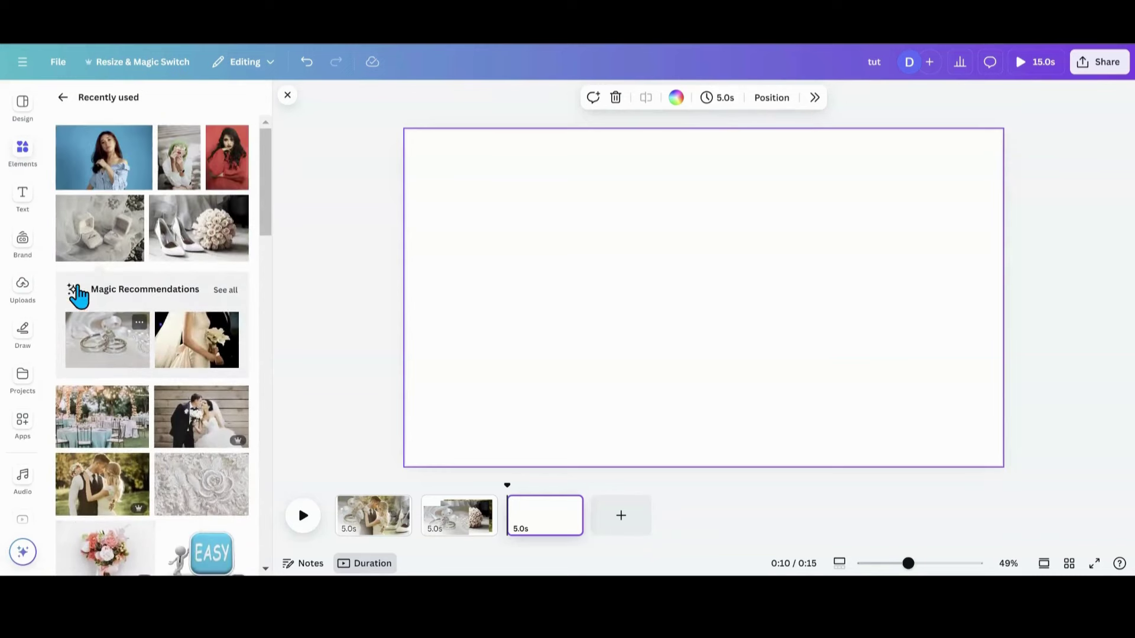
left_click(106, 178)
left_click(183, 181)
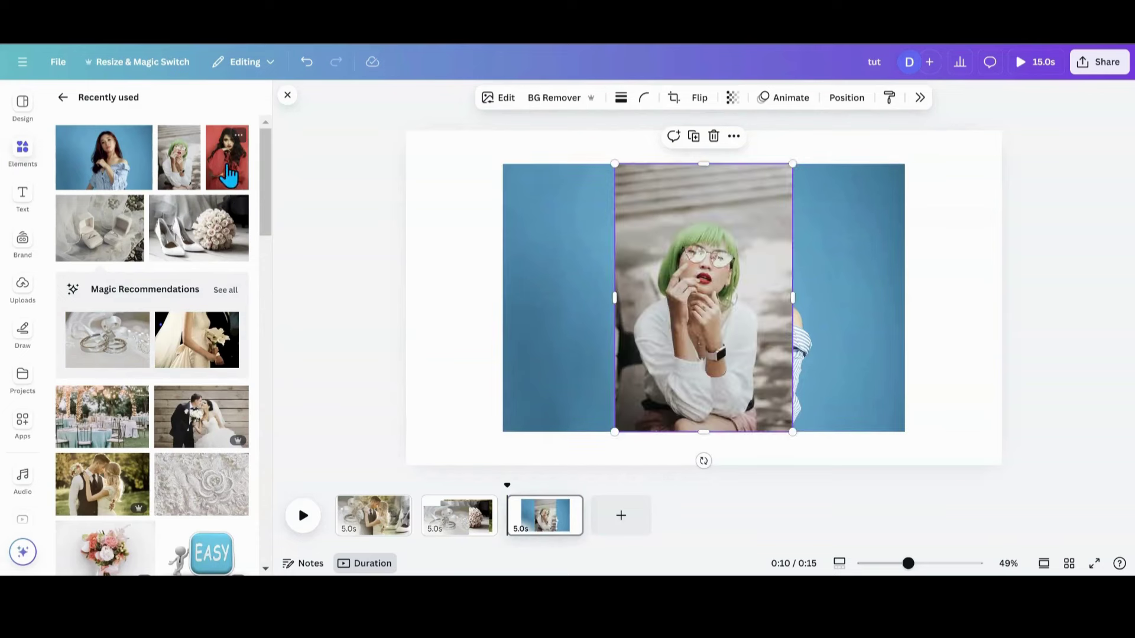
left_click(229, 175)
Arrange the portraits side by side, with the red one on the left, the blue in the middle and the green-haired woman on the right
left_click_drag(730, 350, 549, 342)
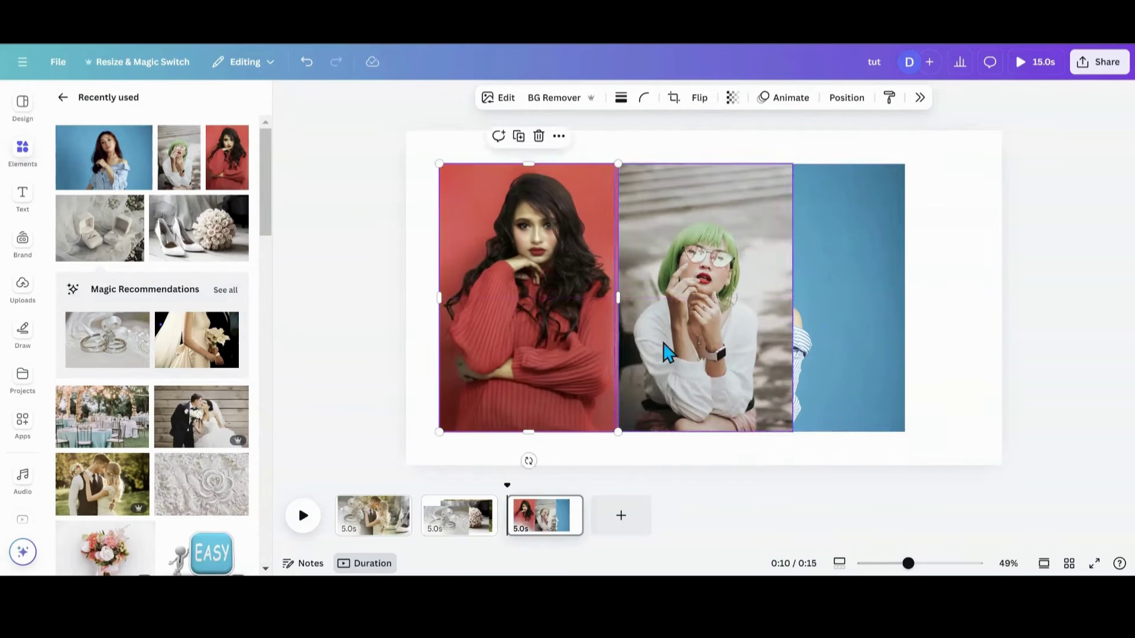
left_click_drag(671, 353, 832, 338)
left_click_drag(691, 331, 671, 329)
Add a Below reflection of the red-sweater portrait at opacity 100 using Easy Reflections, and move the original photo to page 2
left_click(537, 324)
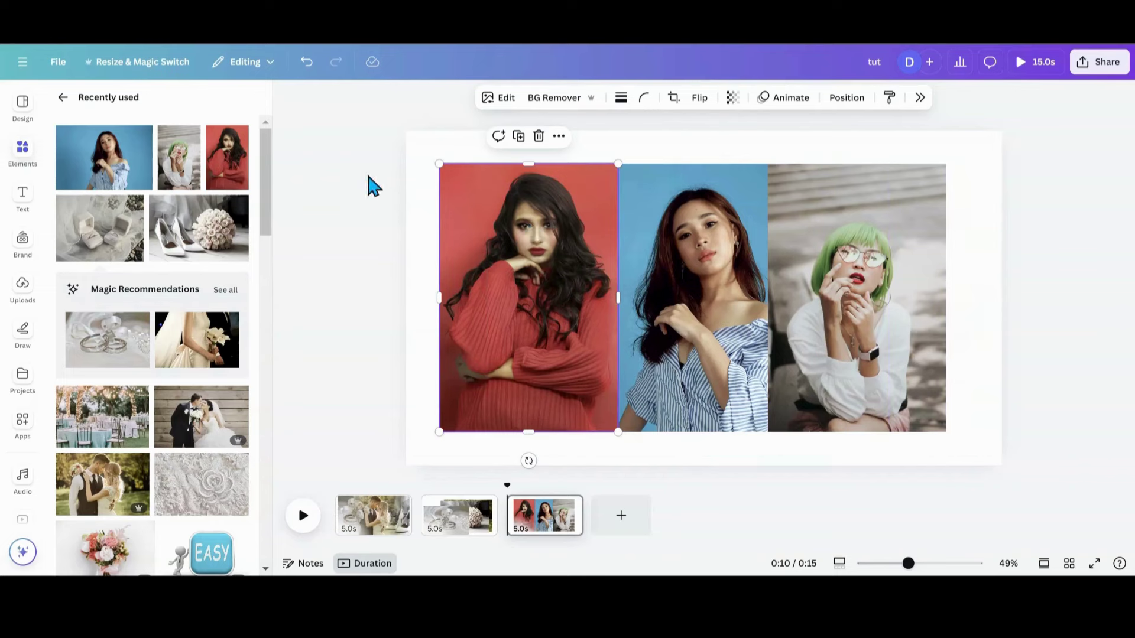
left_click(24, 427)
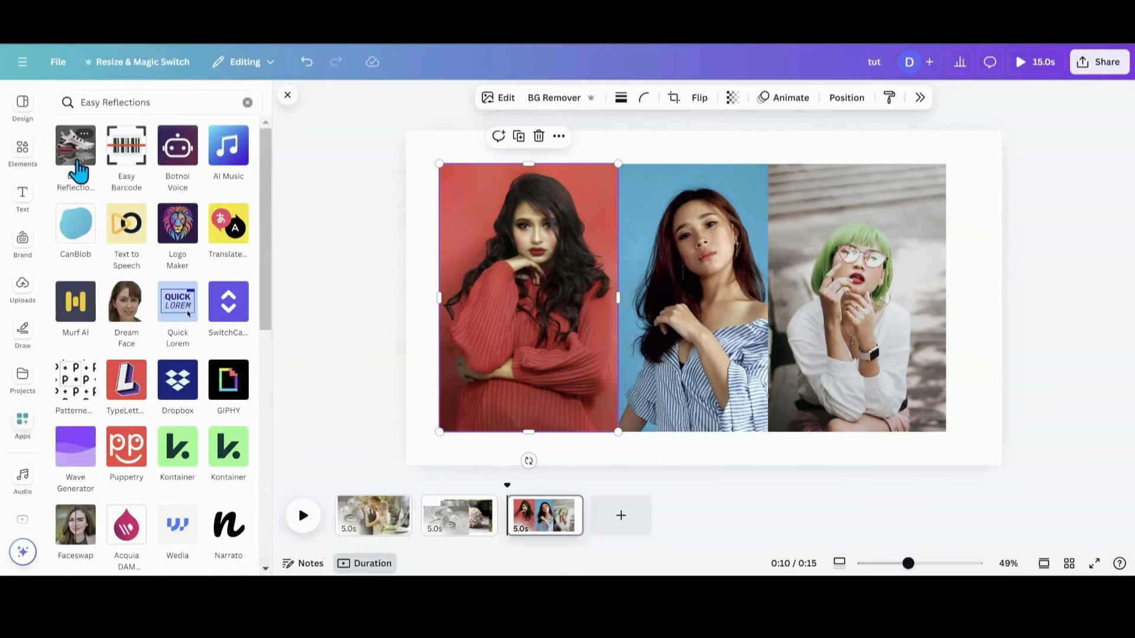
left_click(77, 172)
left_click(104, 165)
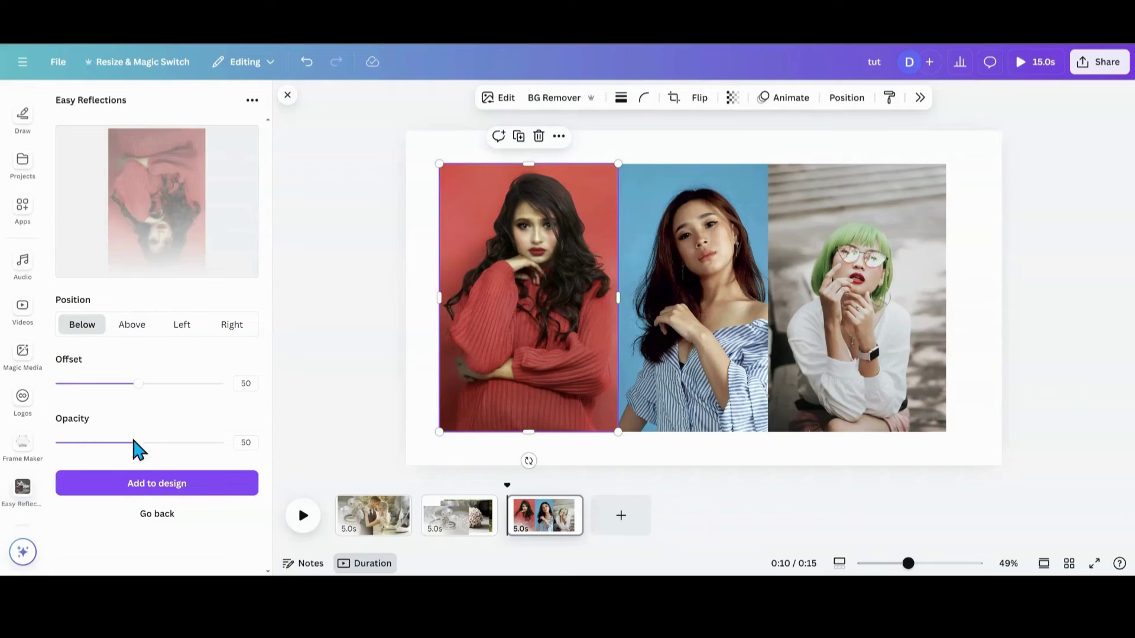
left_click_drag(154, 445, 242, 449)
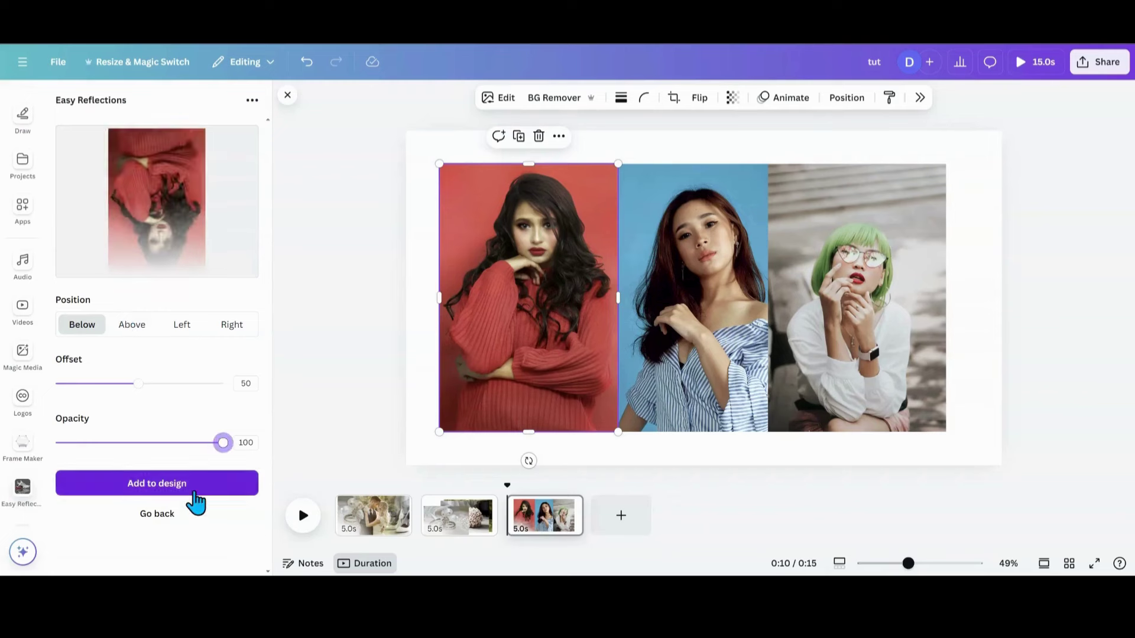
left_click(195, 493)
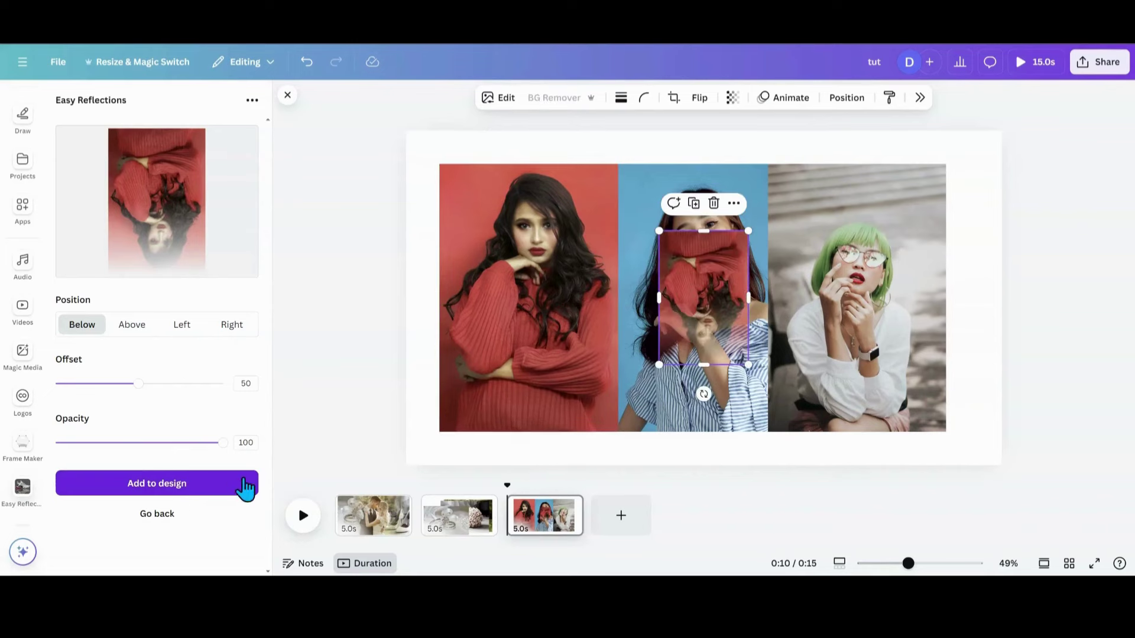
left_click_drag(489, 426, 452, 526)
left_click(542, 538)
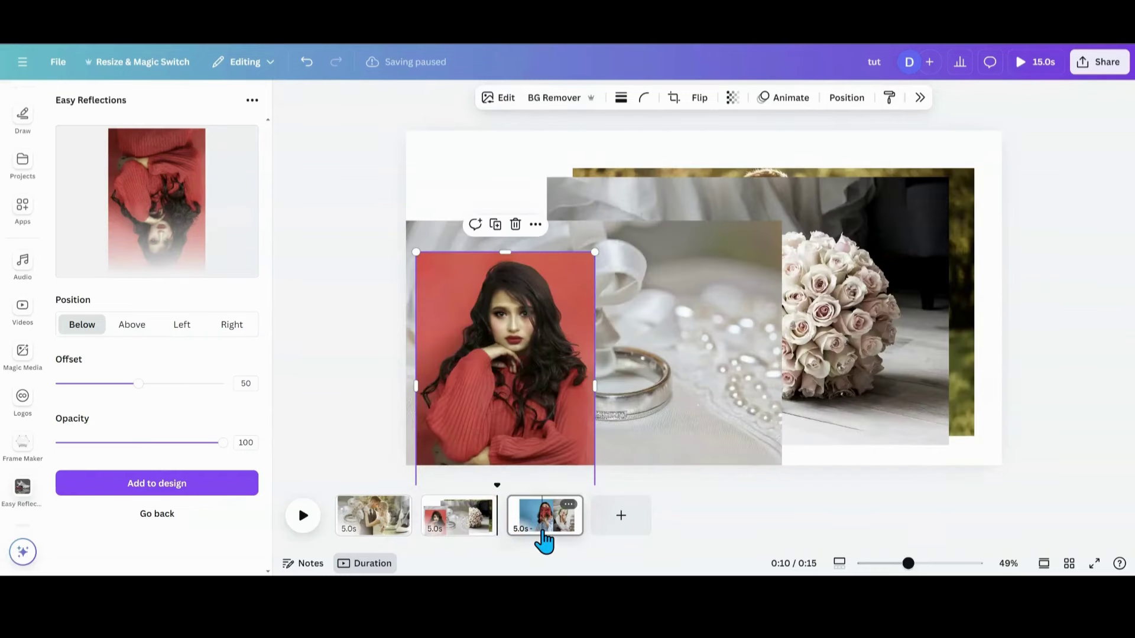
Add a Below reflection of the flipped red portrait at opacity 100 on the page's left side, and move the flipped copy to page 2
left_click(154, 518)
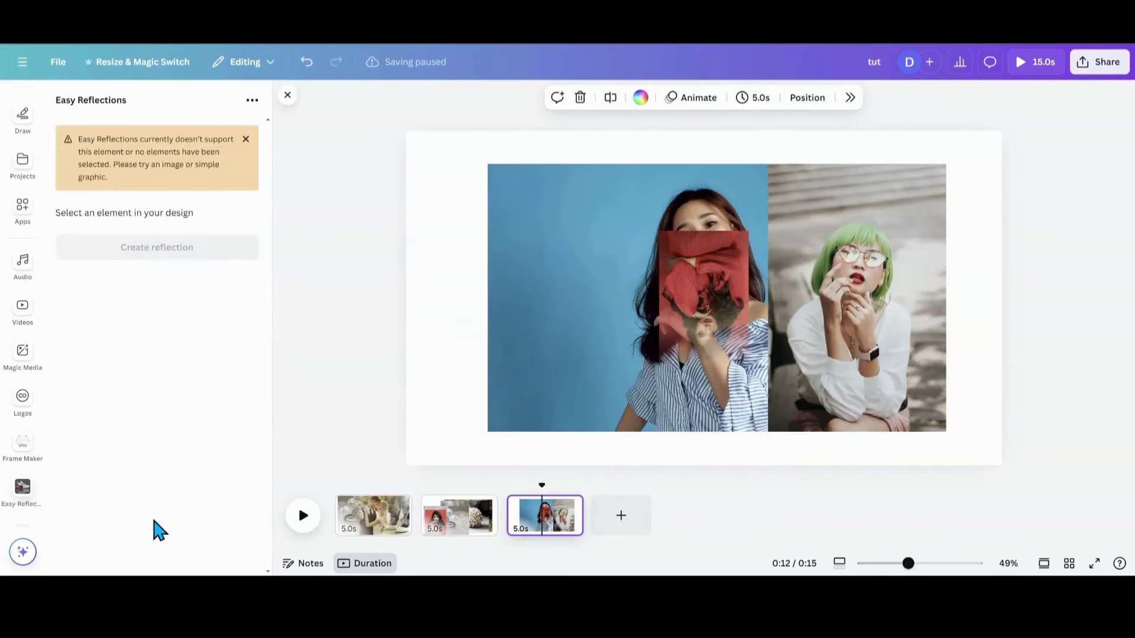
left_click(698, 285)
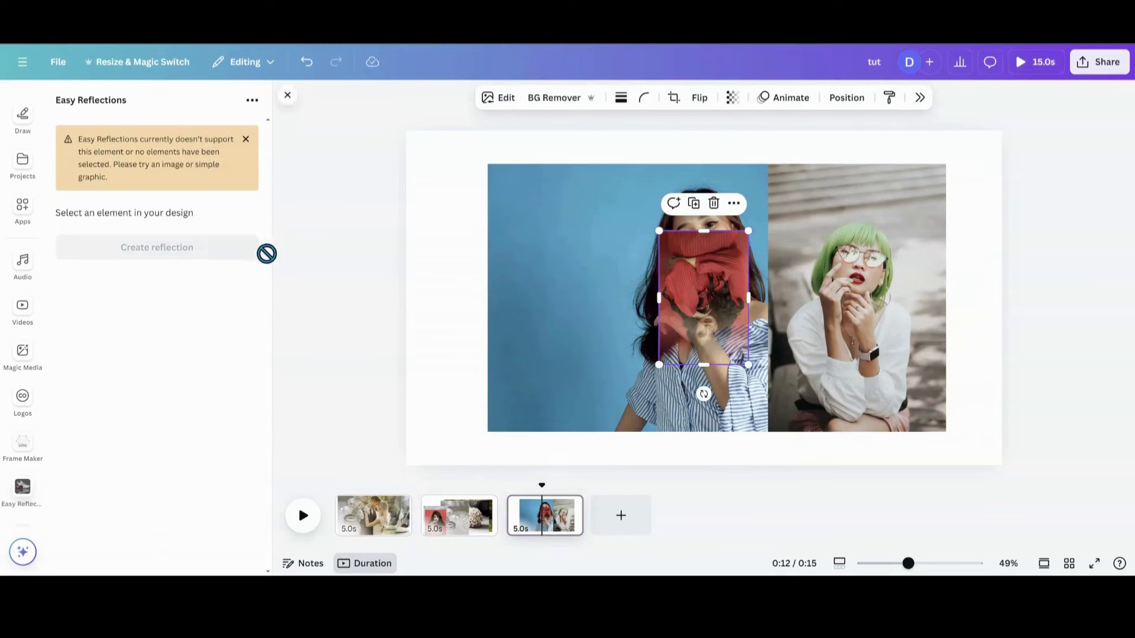
left_click(160, 168)
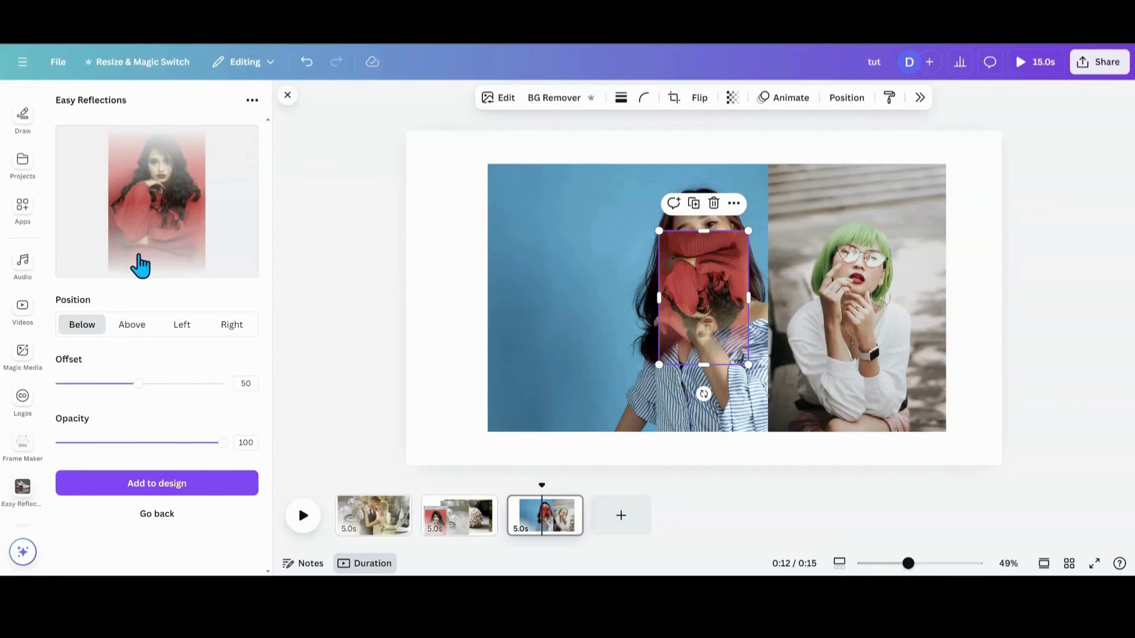
left_click(142, 487)
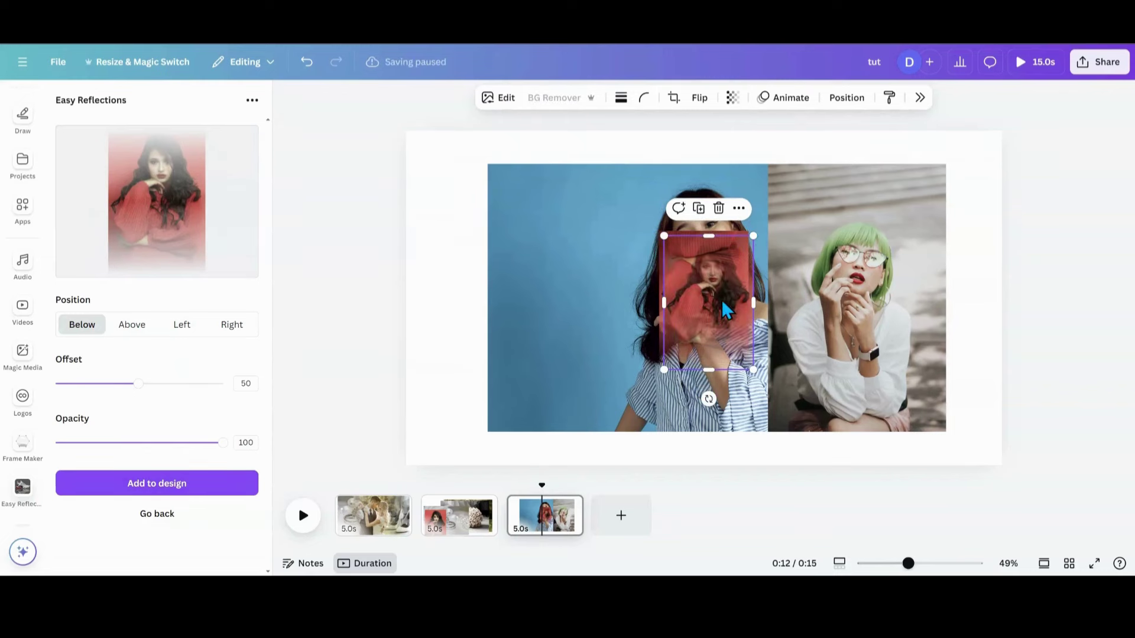
left_click_drag(688, 324, 453, 304)
left_click_drag(696, 307, 473, 513)
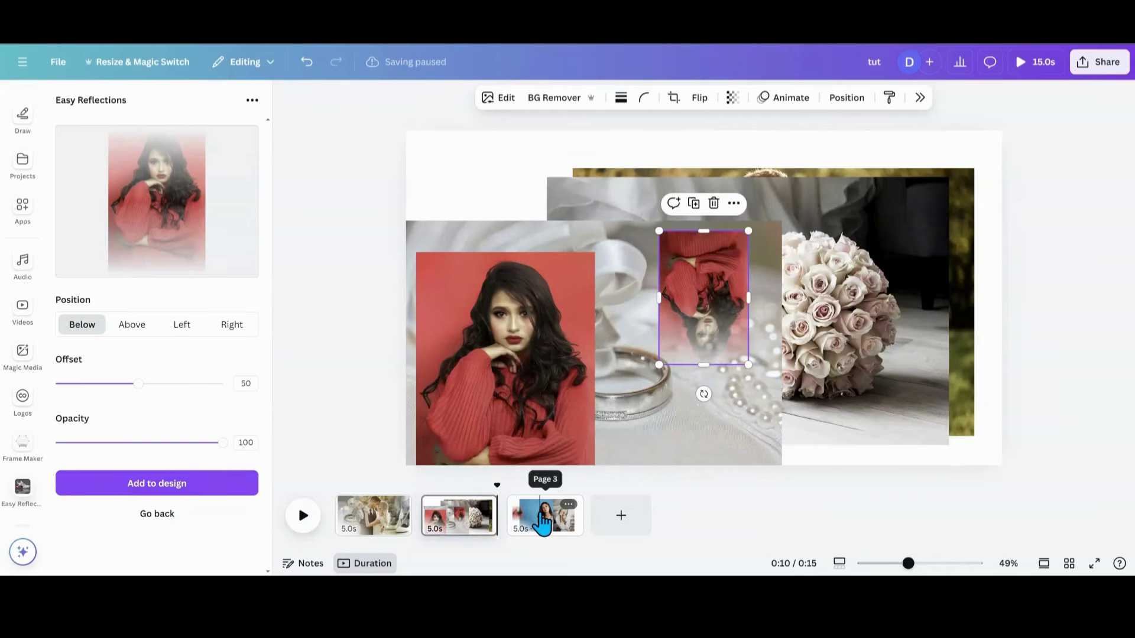
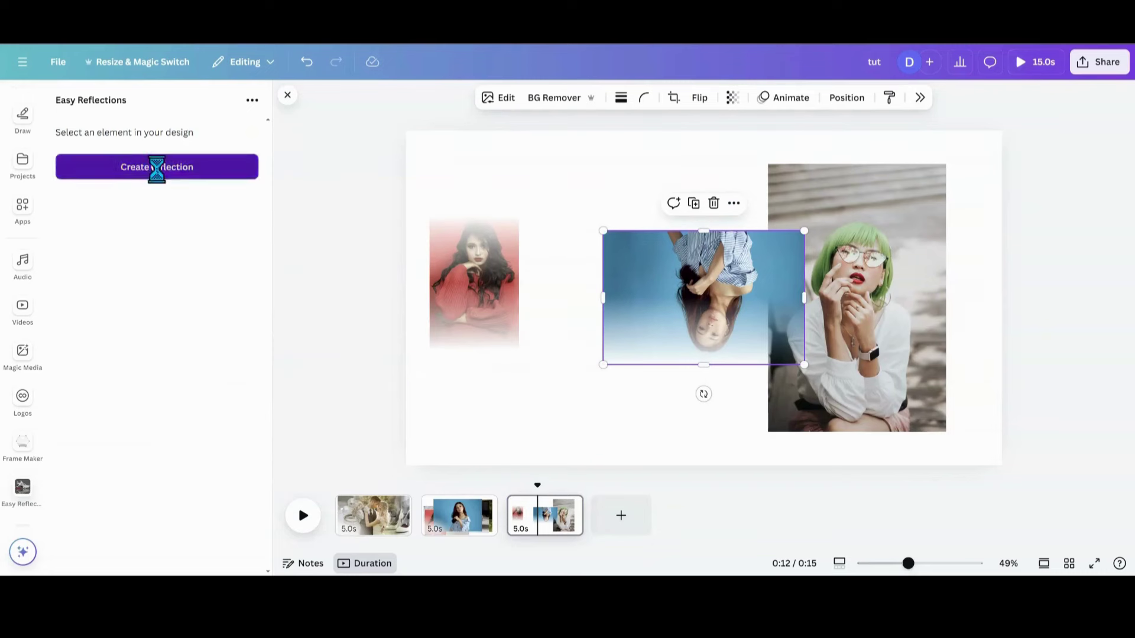
Add a Below reflection of the flipped blue portrait at opacity 100 and place it at the page's lower left under the red portrait
left_click(157, 168)
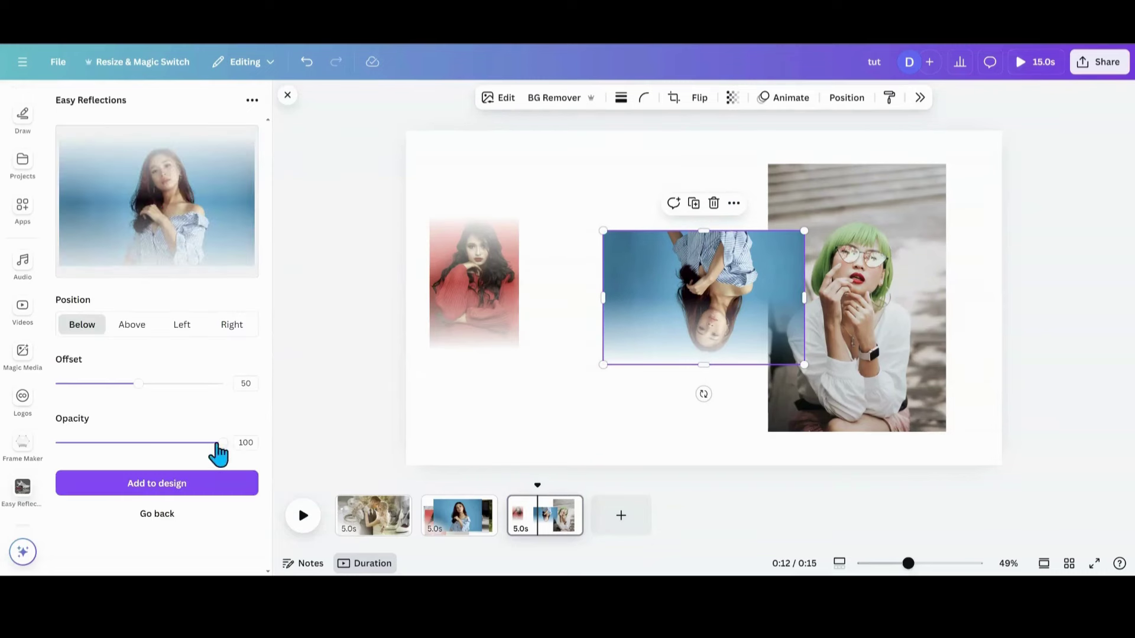
left_click(183, 489)
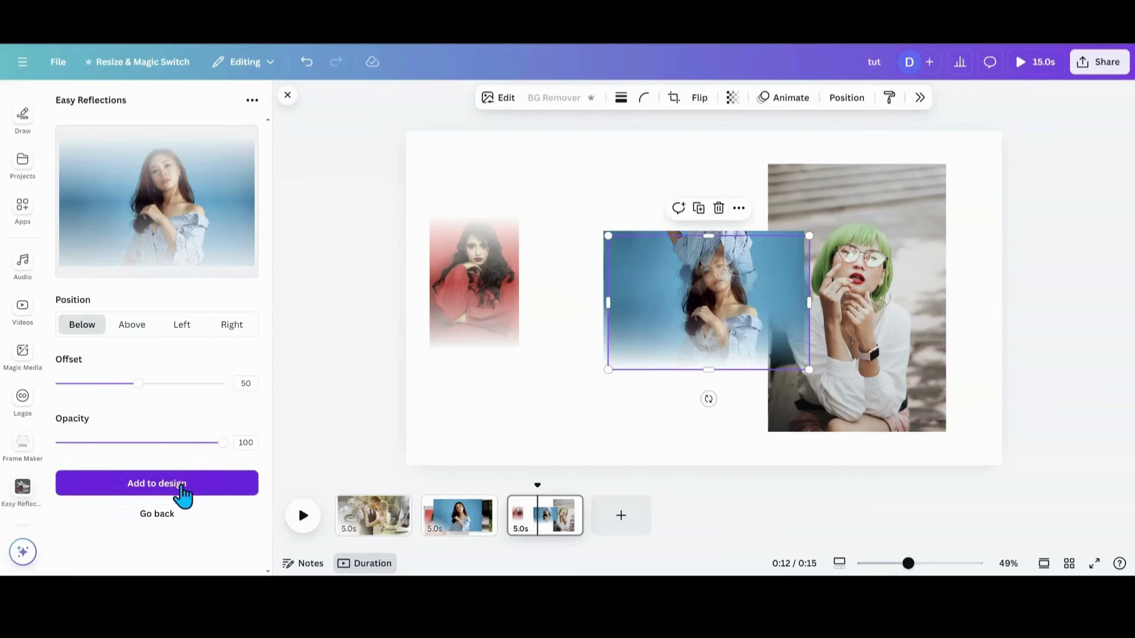
left_click_drag(677, 315, 481, 380)
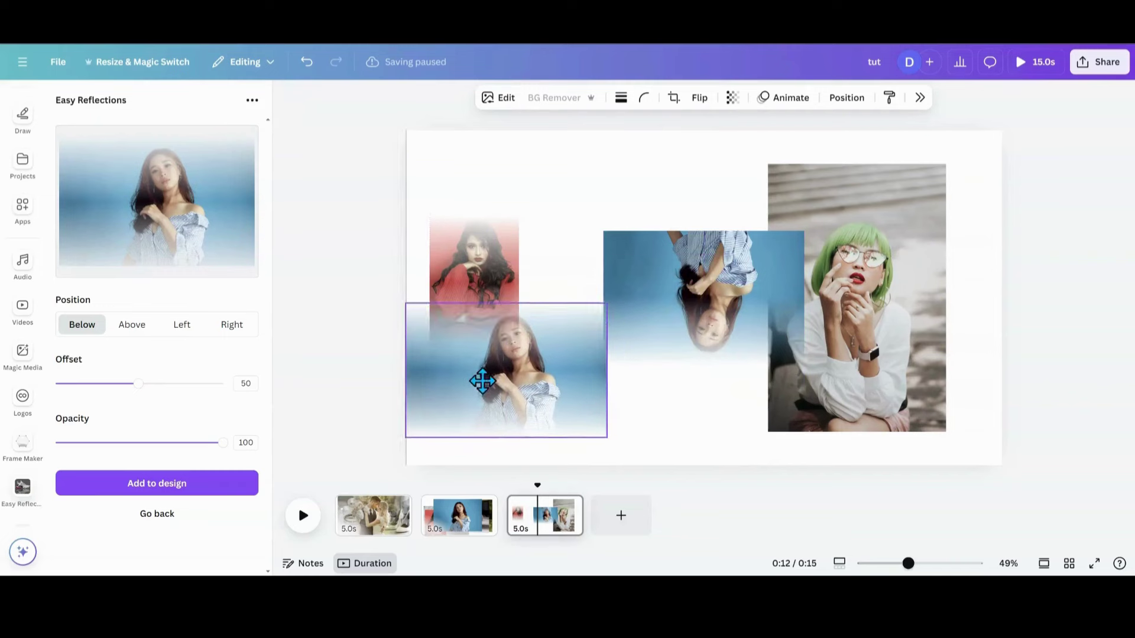
Move the flipped blue portrait off to page 2 and return to page 3
left_click(680, 325)
left_click_drag(680, 325, 461, 542)
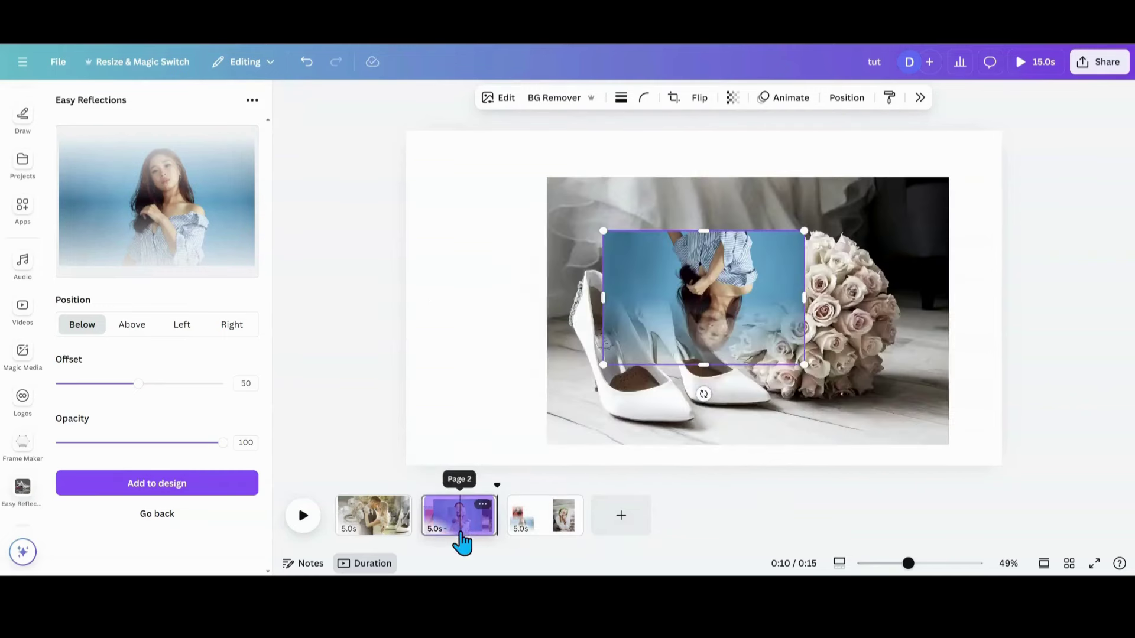
left_click(562, 523)
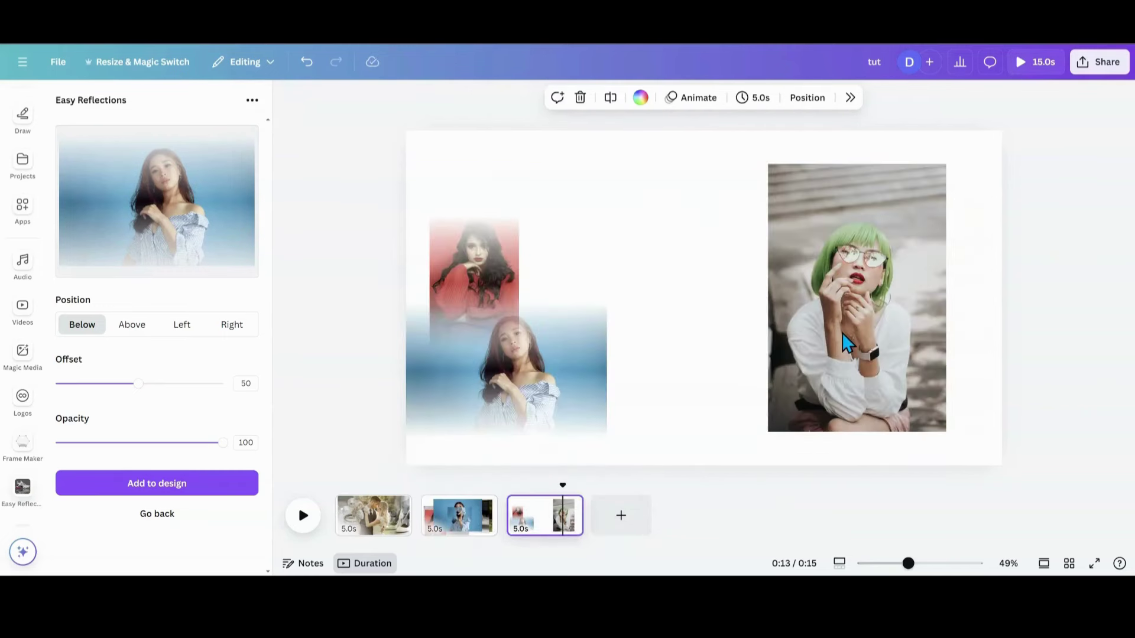
Add a Below reflection of the green-haired portrait at opacity 100, move the original photo to page 2, and select the reflection on page 3
left_click(804, 343)
left_click(161, 518)
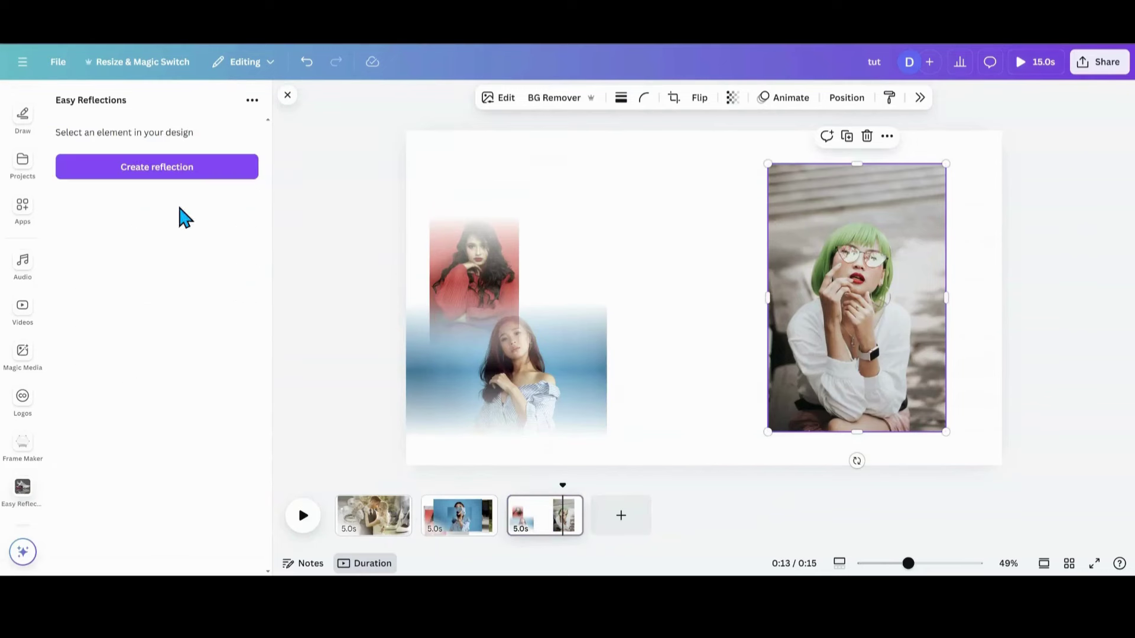
left_click(178, 173)
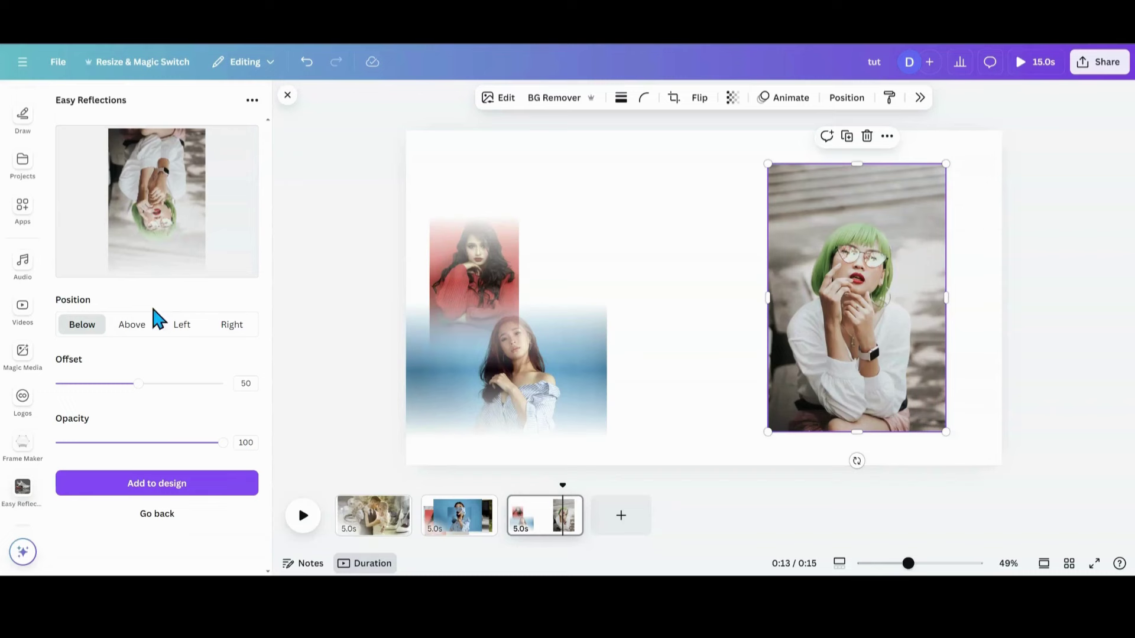
left_click(198, 485)
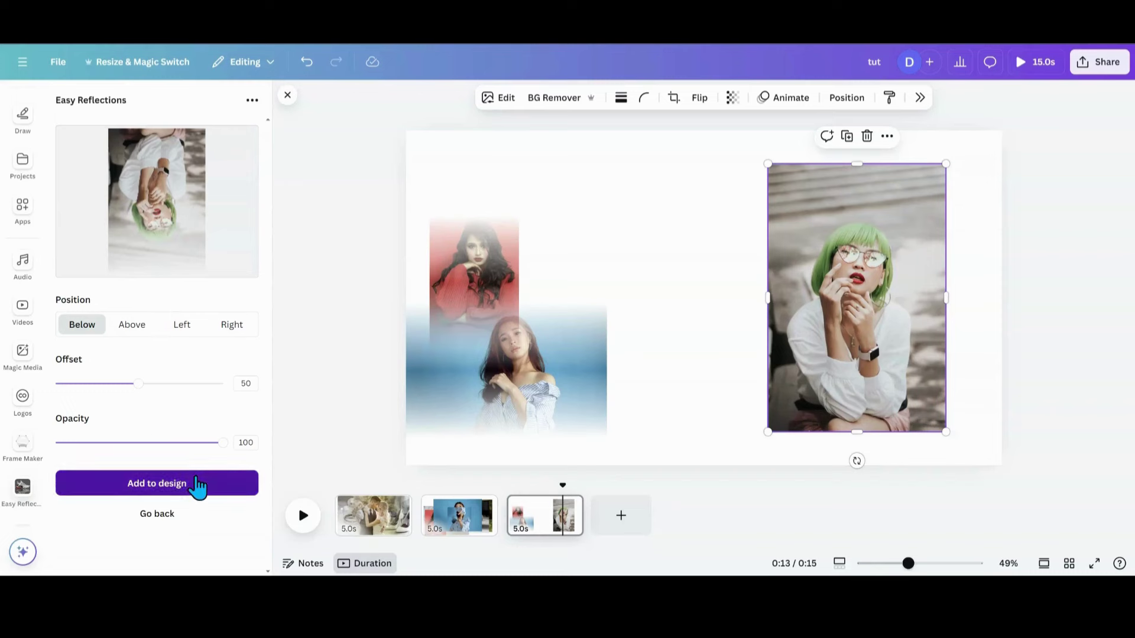
left_click_drag(875, 302, 499, 483)
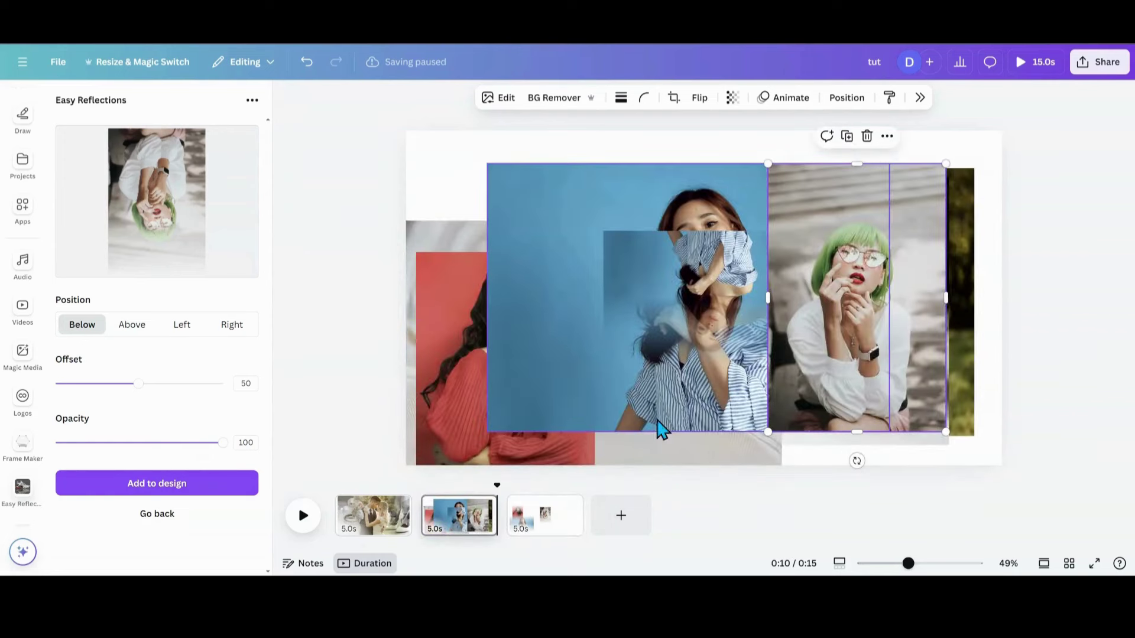
left_click(556, 528)
left_click(738, 290)
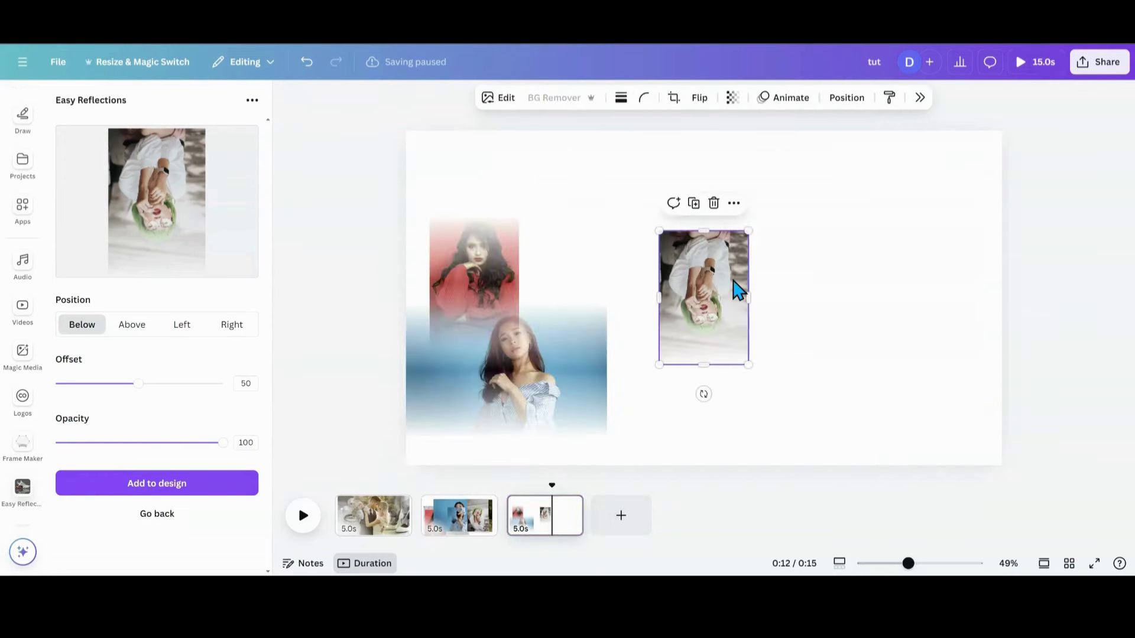
left_click(132, 325)
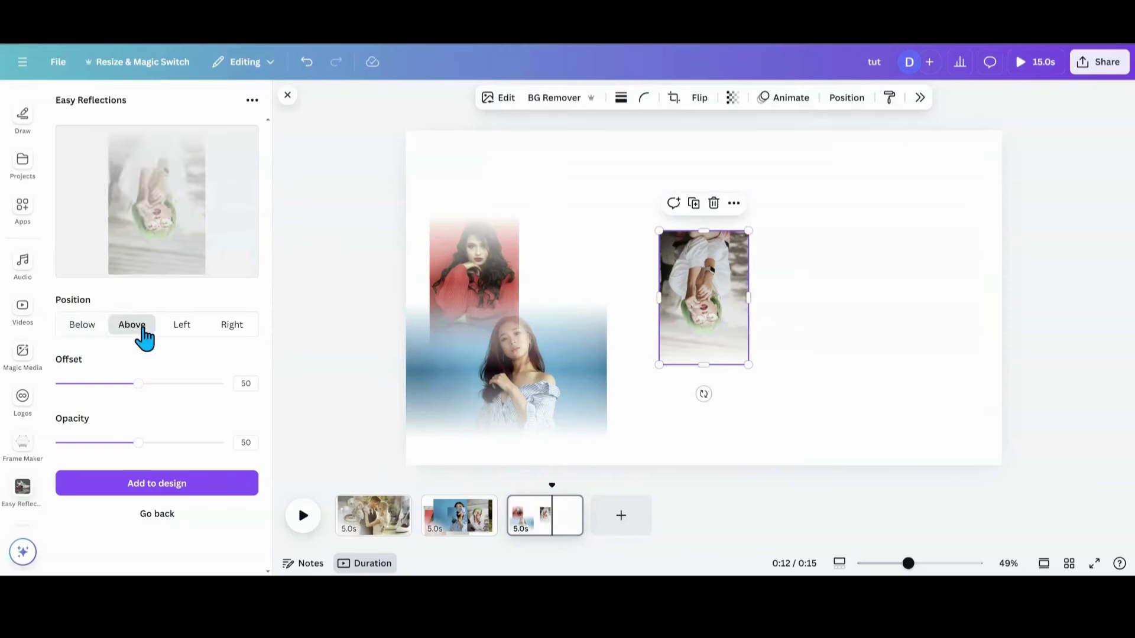
left_click_drag(139, 445, 241, 460)
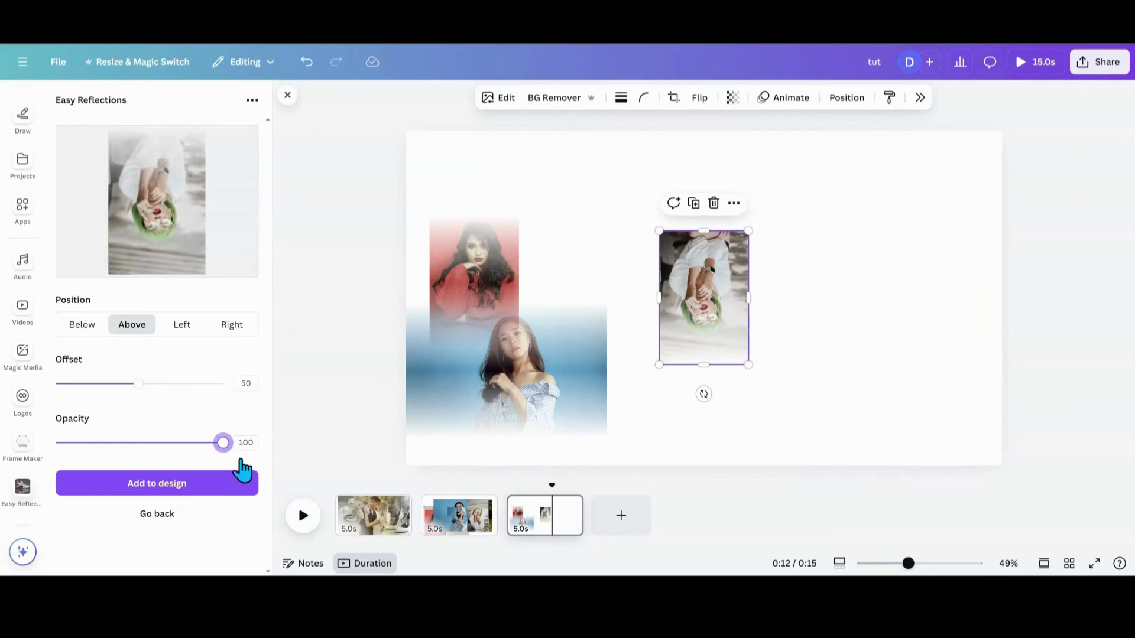
left_click_drag(231, 460, 172, 447)
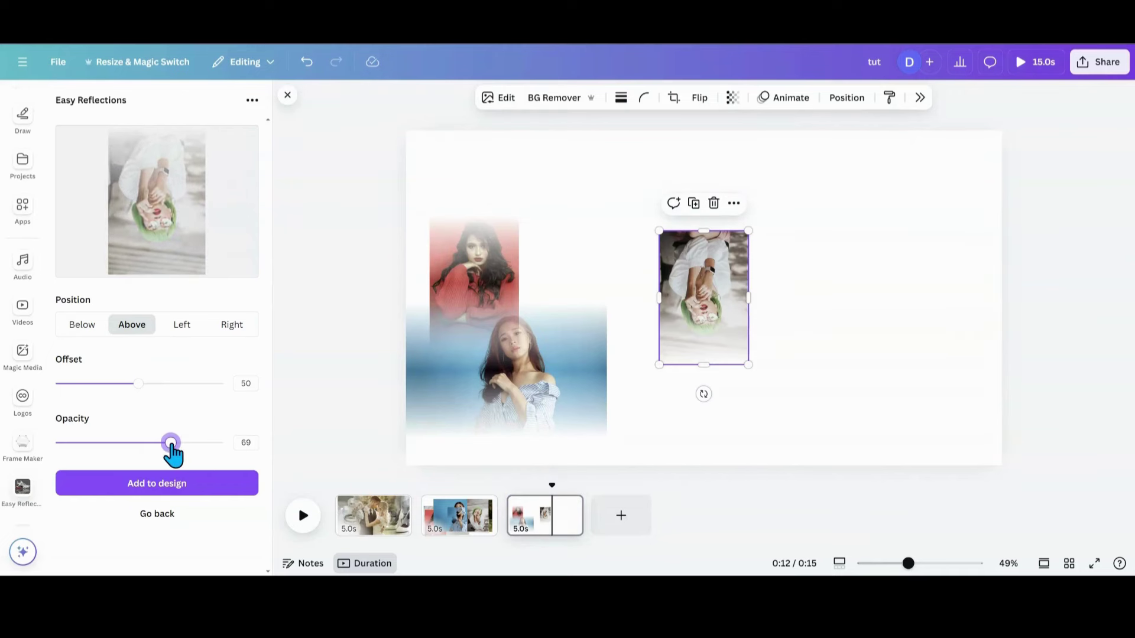
left_click(165, 515)
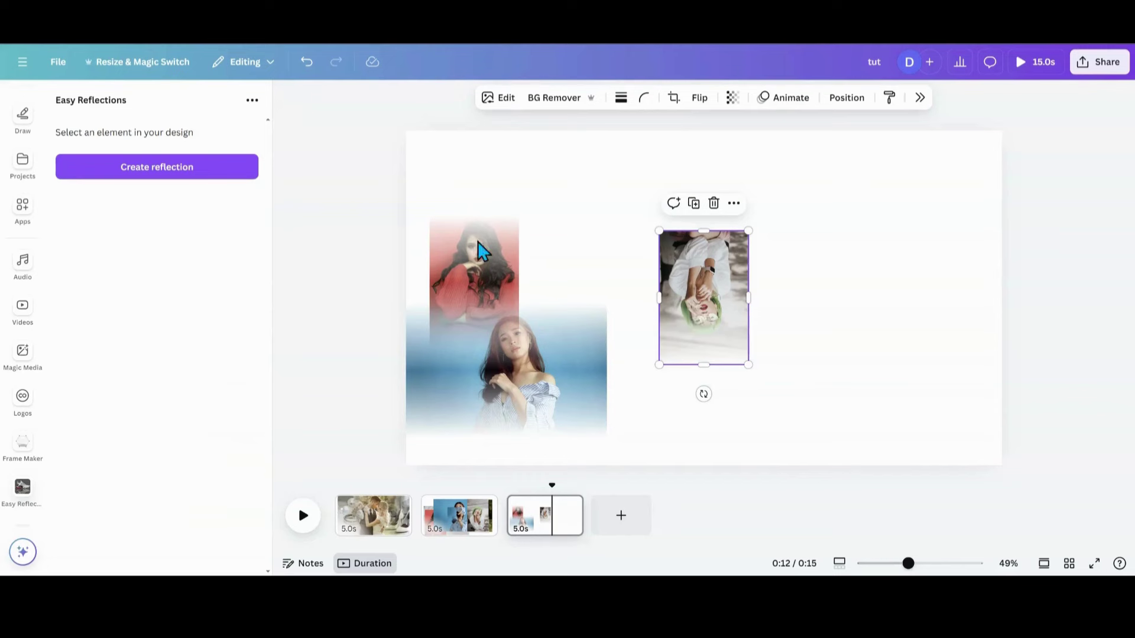
Add a Below reflection of the flipped green-haired portrait at opacity 100 on page 3's right side, and move the flipped copy to page 2
left_click(186, 176)
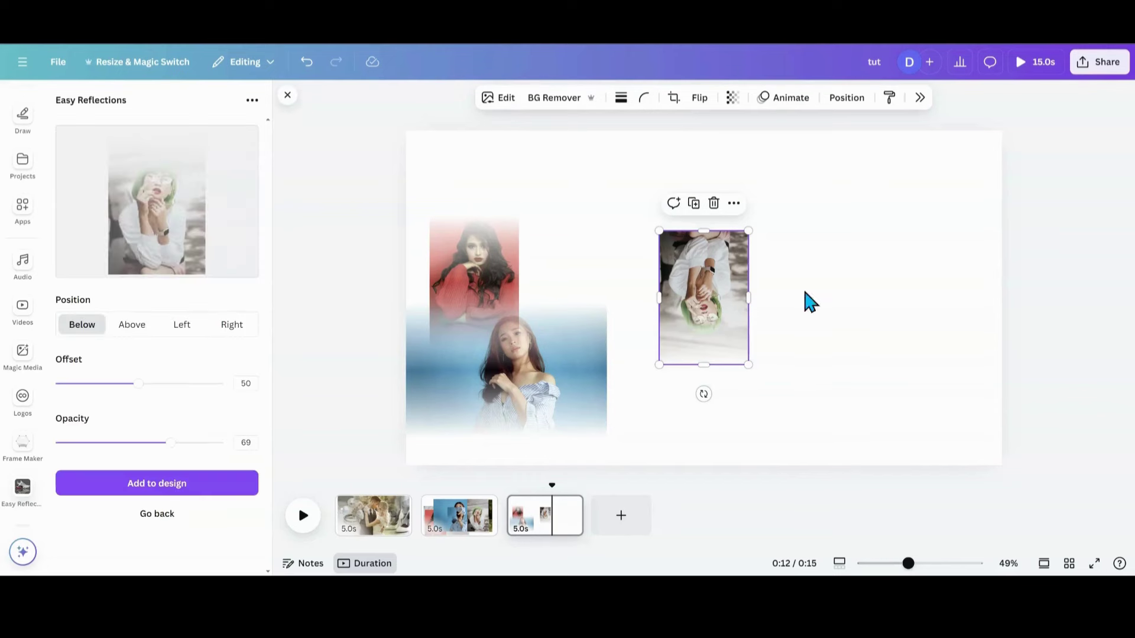
left_click(129, 326)
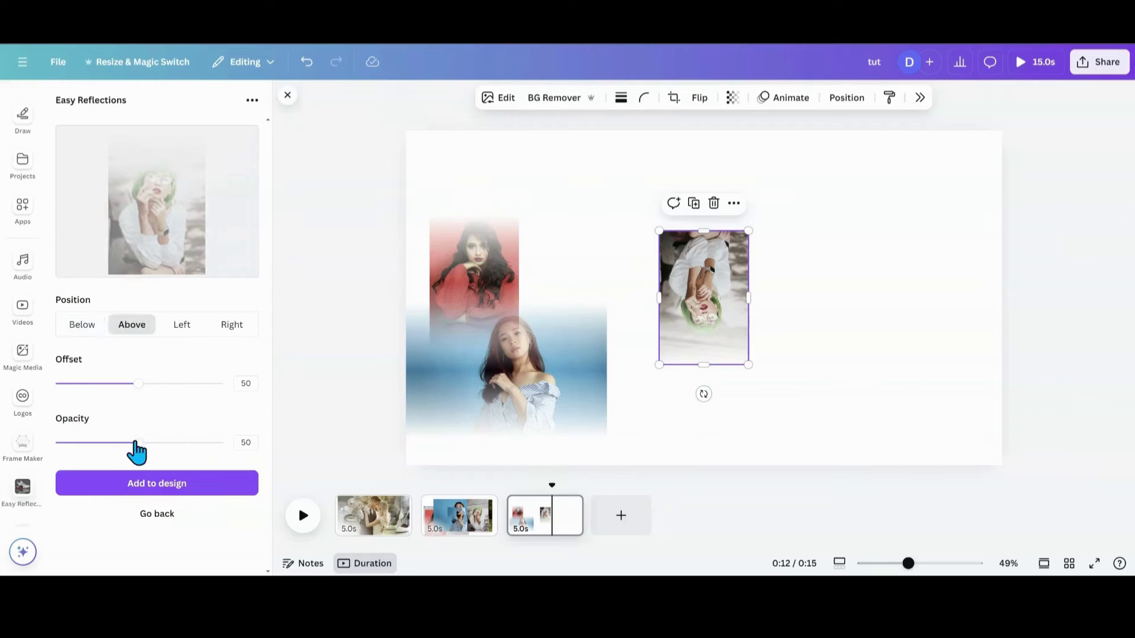
left_click_drag(135, 443, 245, 445)
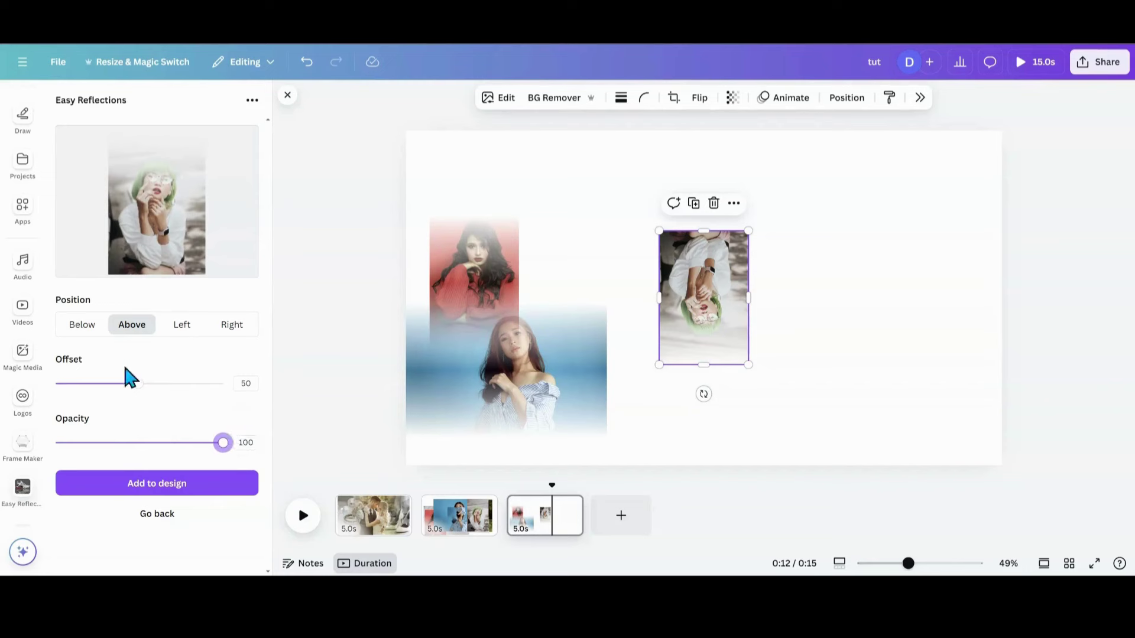
left_click(81, 329)
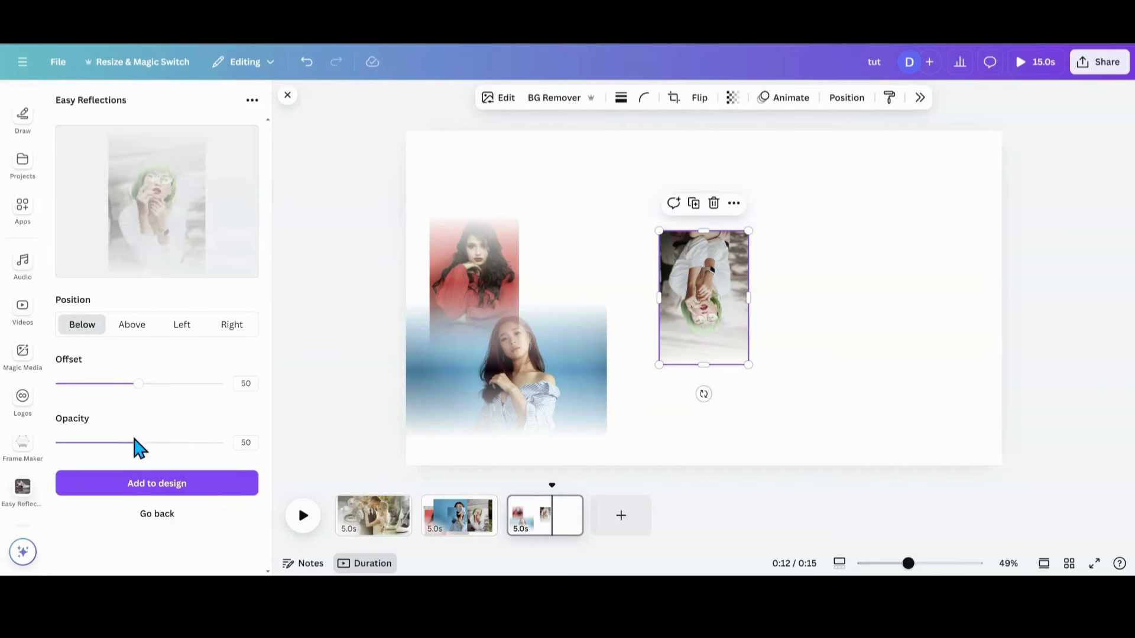
left_click_drag(136, 442, 223, 443)
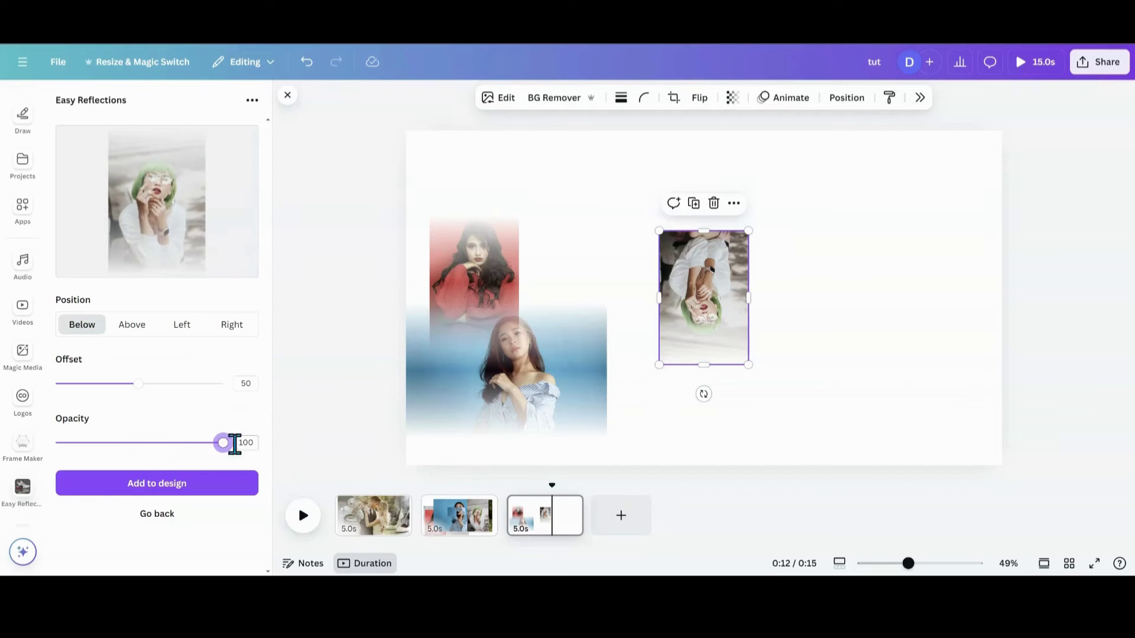
left_click(175, 497)
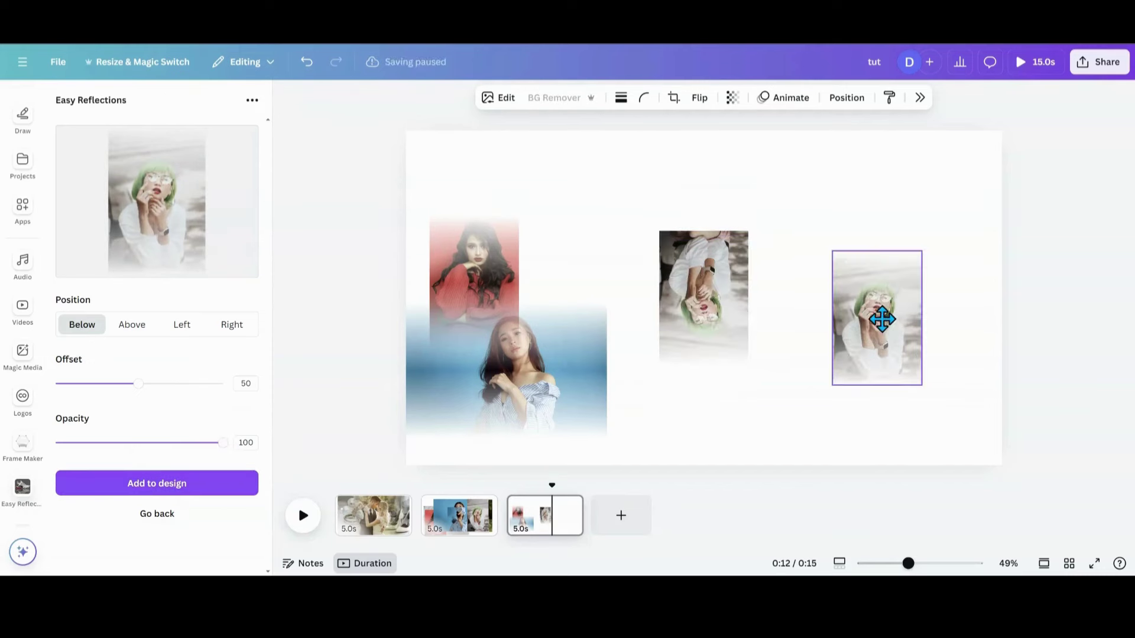
left_click_drag(706, 300, 459, 519)
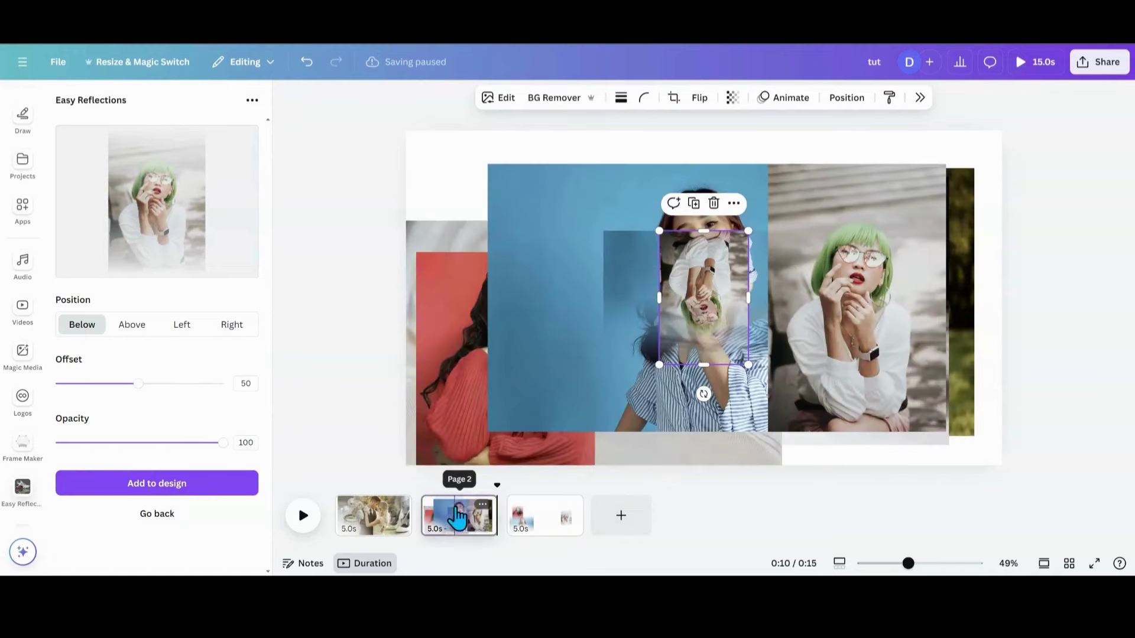
left_click(541, 530)
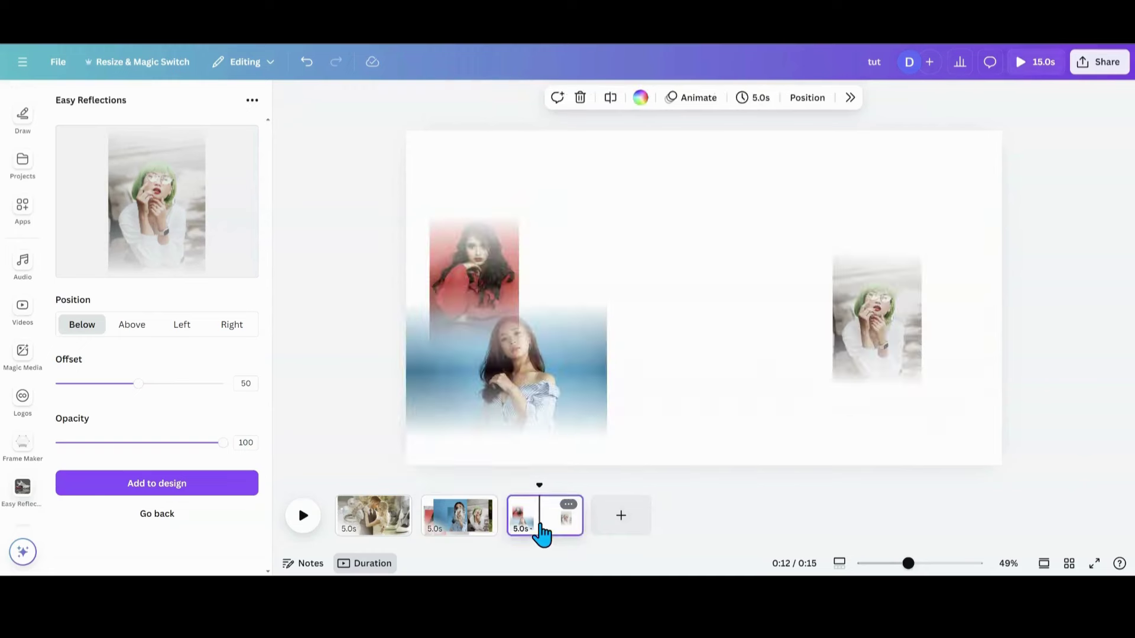
Move the red portrait to the upper middle of page 3 and set the page background to black
left_click(505, 278)
left_click_drag(515, 255, 707, 195)
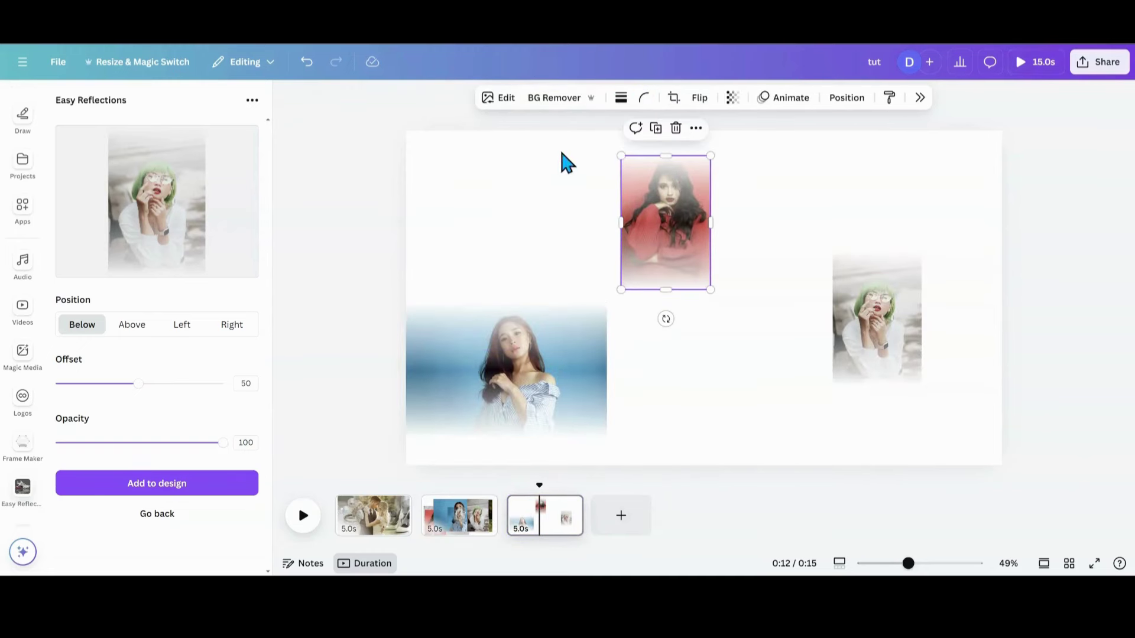
left_click(559, 182)
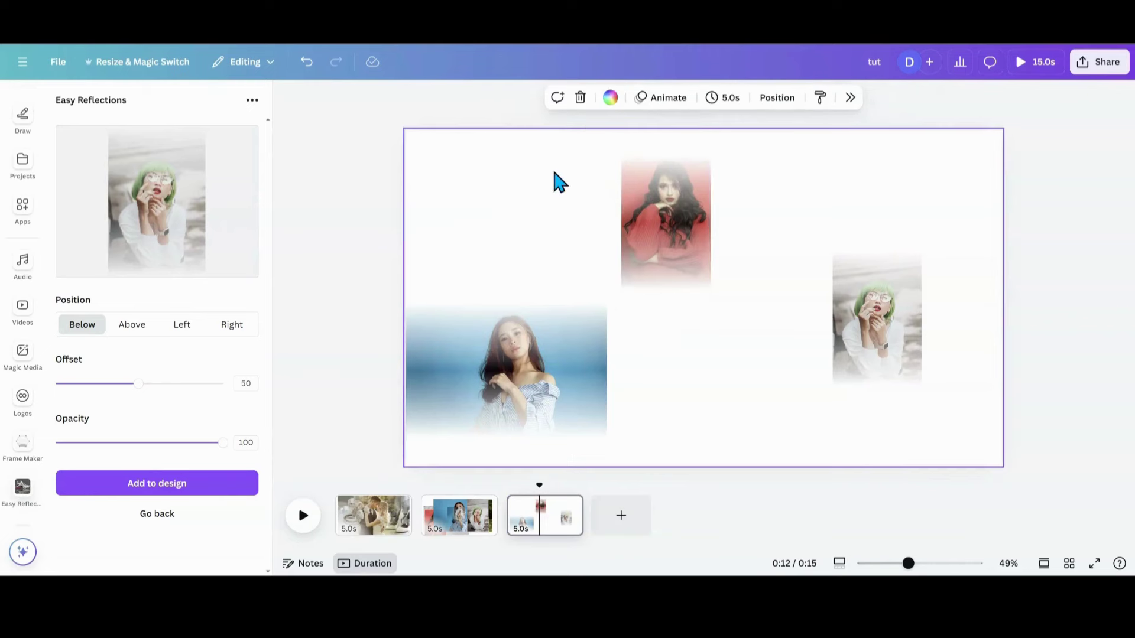
left_click(609, 99)
left_click(555, 201)
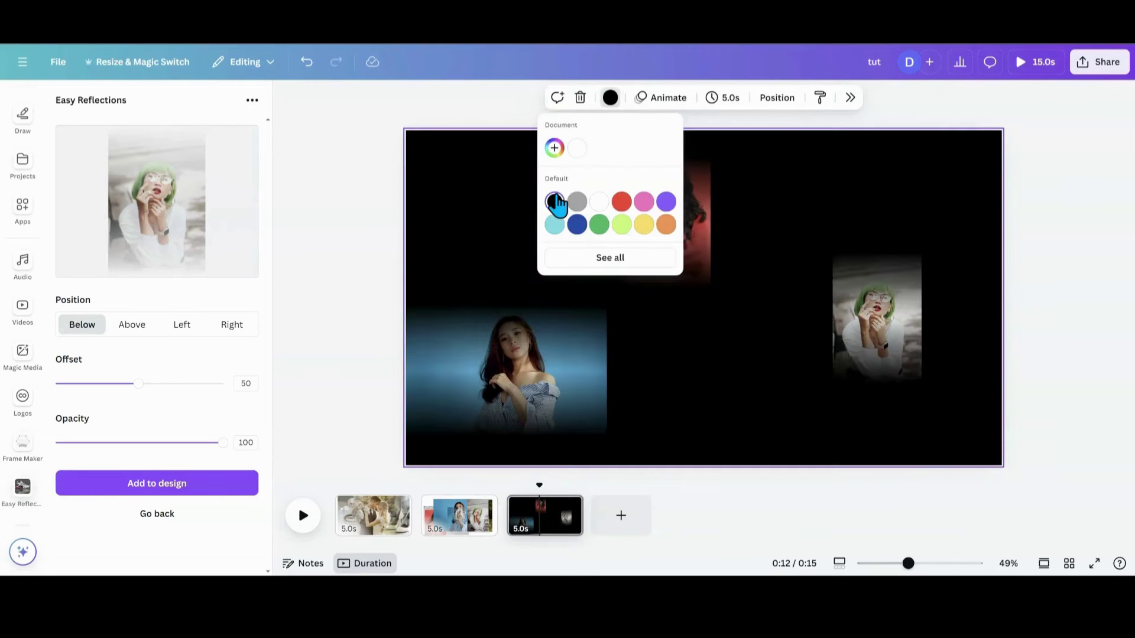
left_click(667, 383)
Move the blue portrait to the page's upper left and stack the red portrait beneath it with a slight overlap
left_click_drag(670, 237, 682, 272)
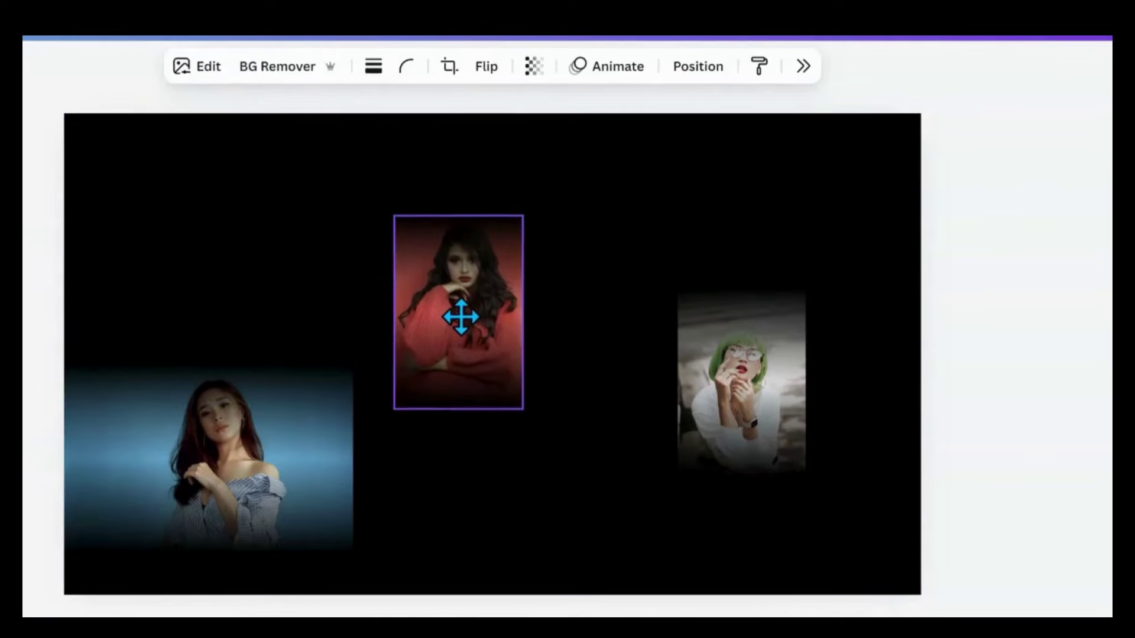
left_click_drag(460, 317, 419, 267)
left_click(274, 467)
left_click_drag(274, 467, 289, 307)
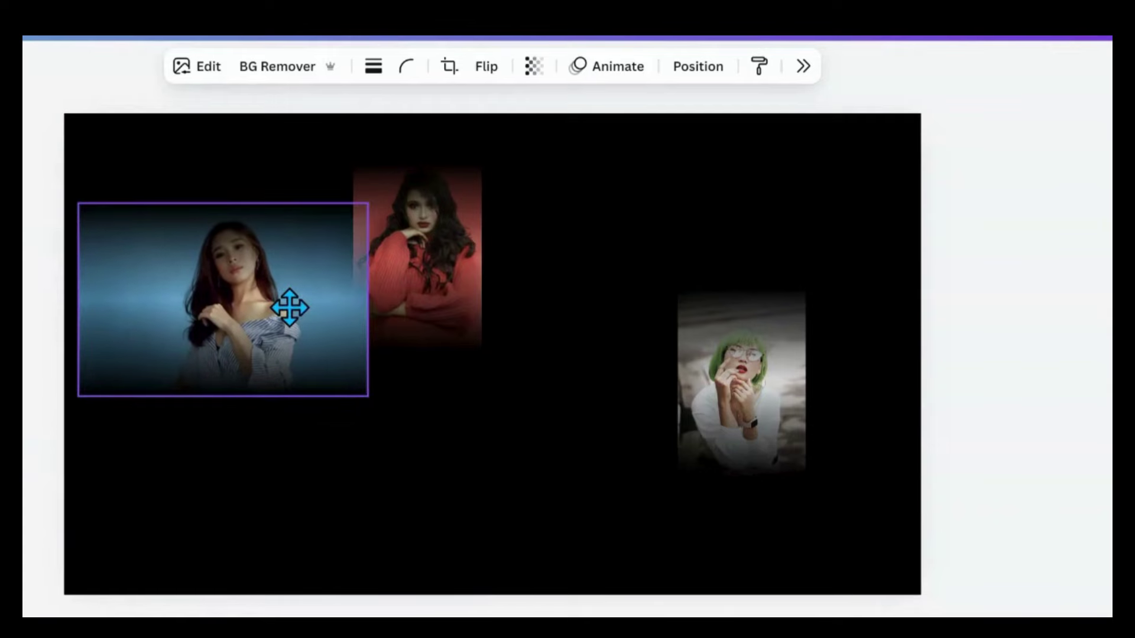
left_click_drag(425, 239, 262, 412)
Crop both sides of the blue portrait to the red portrait's width, and move the stacked pair to the top of the page
left_click(318, 306)
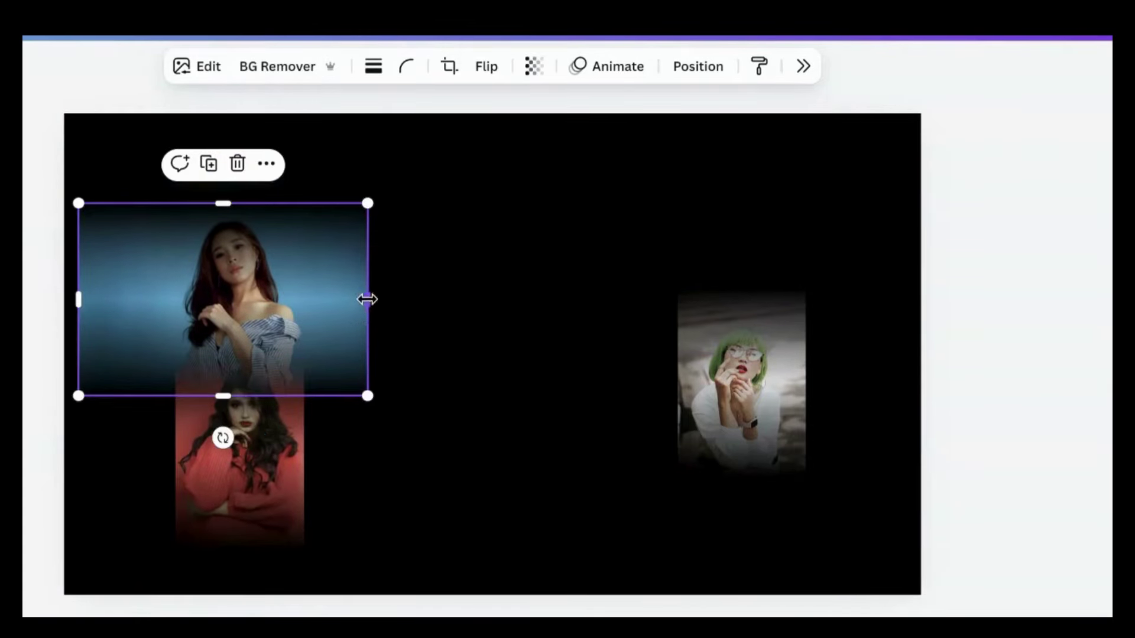
left_click_drag(367, 299, 309, 316)
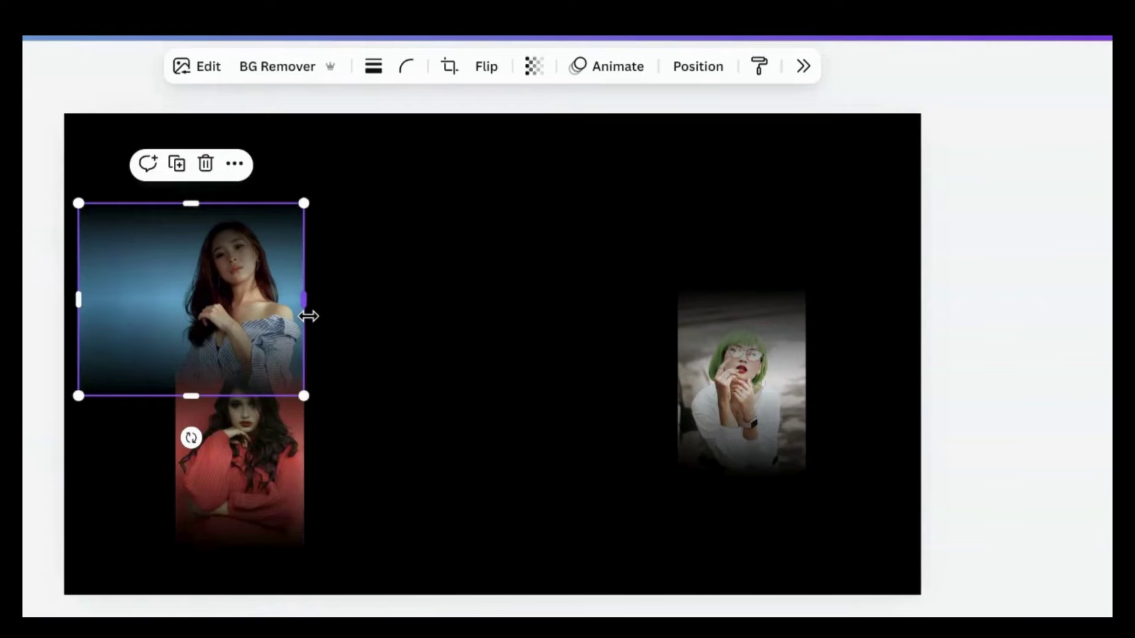
left_click_drag(80, 299, 172, 319)
left_click_drag(117, 283, 270, 408)
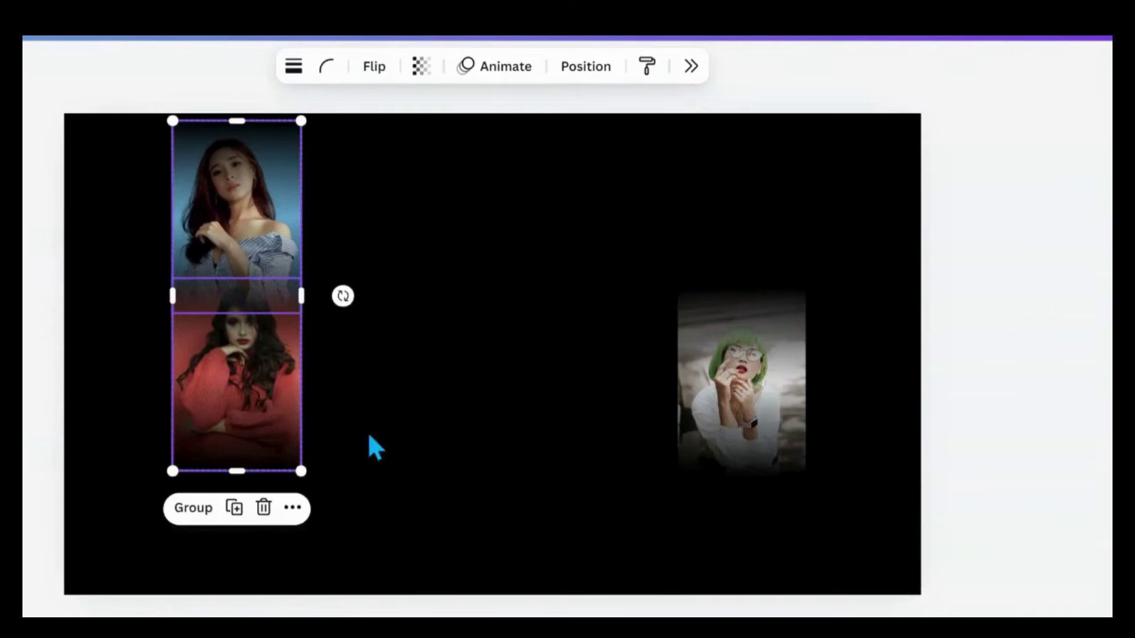
Place the green-haired portrait beneath the red one and scale down the three-portrait column to fit inside the page
left_click_drag(750, 391, 243, 537)
left_click_drag(102, 115, 269, 510)
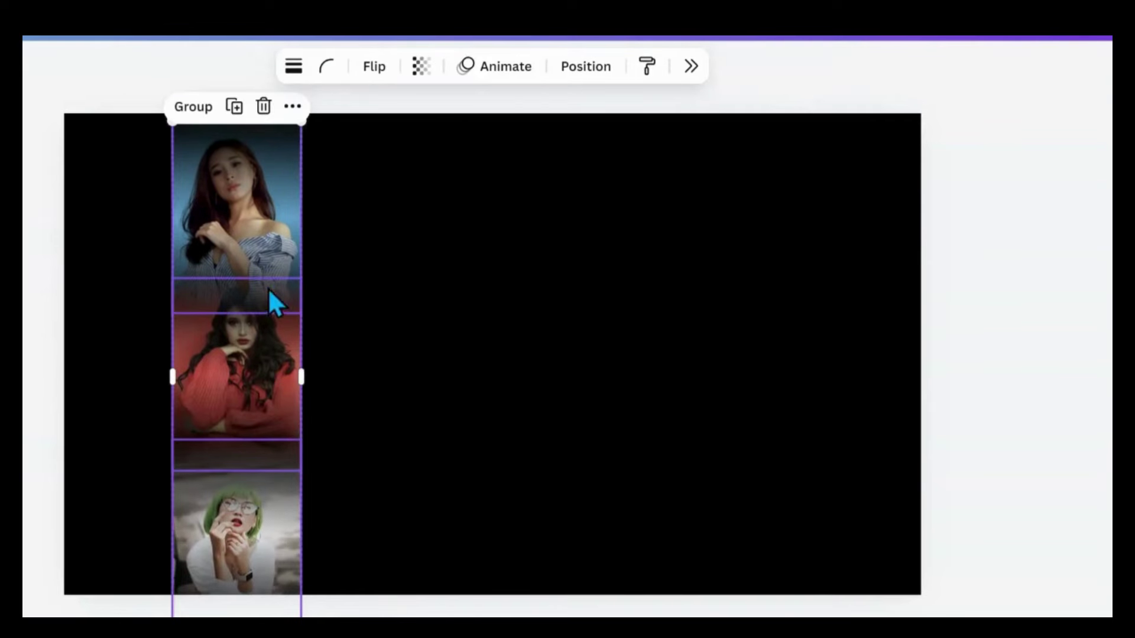
left_click_drag(269, 289, 264, 303)
left_click_drag(296, 141, 271, 210)
left_click_drag(242, 457, 249, 388)
left_click(378, 370)
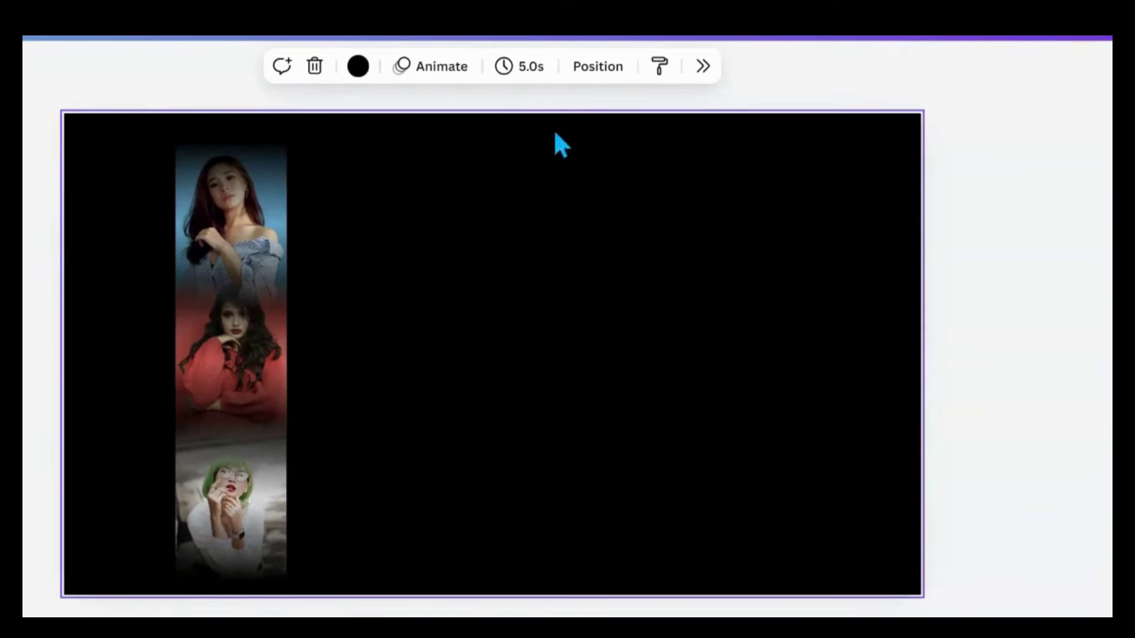
Reorder the layers so the blue portrait sits behind the red portrait
left_click(579, 70)
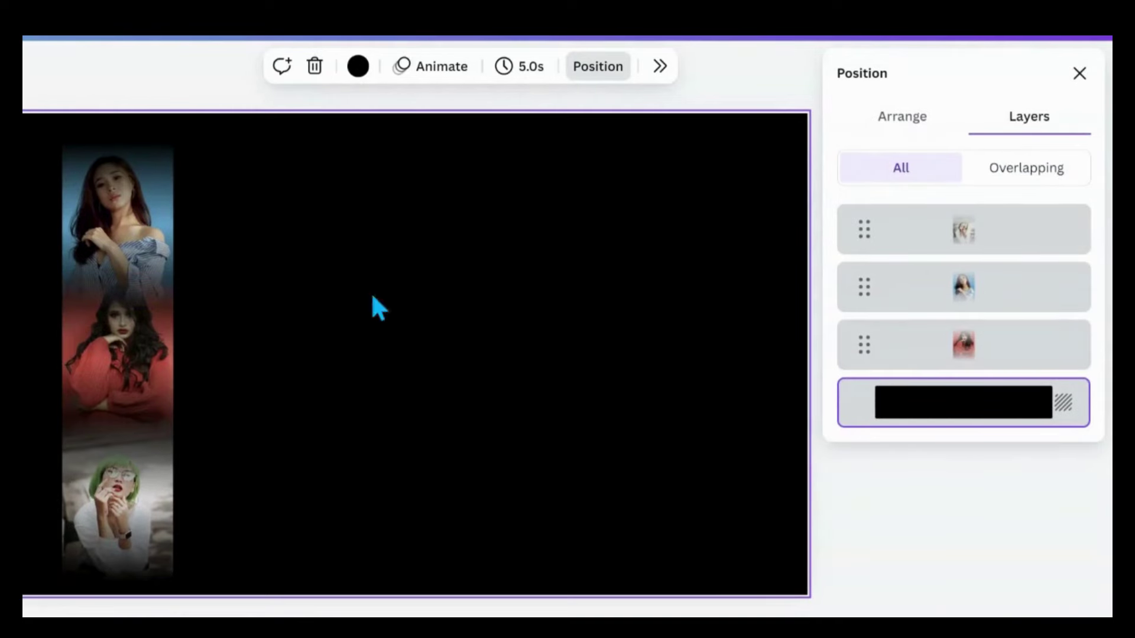
left_click_drag(908, 287, 923, 348)
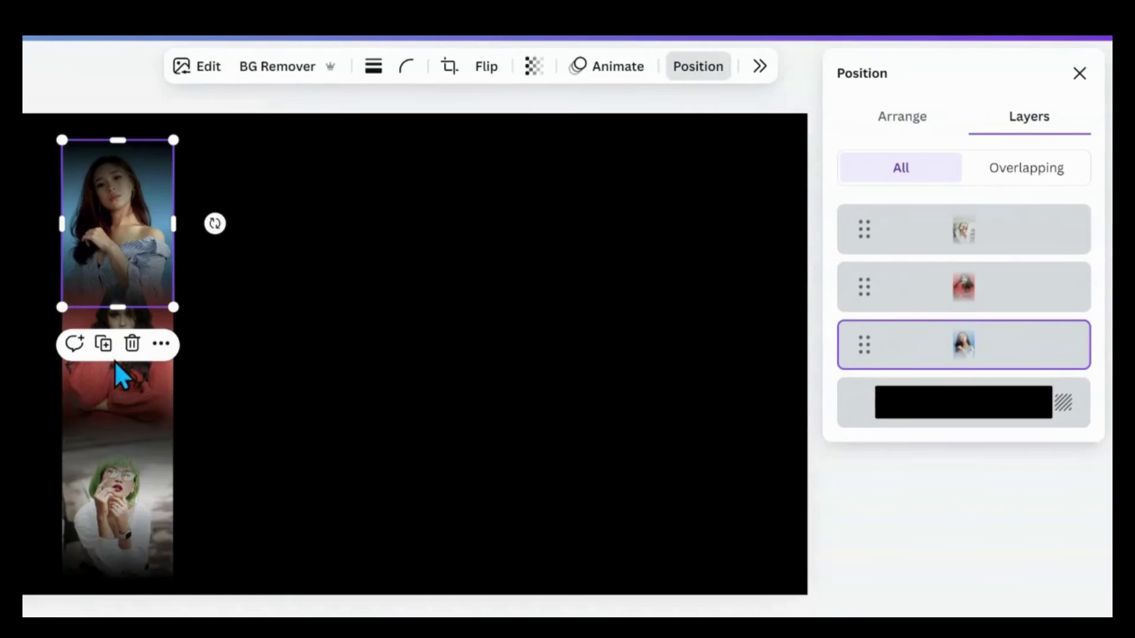
left_click(288, 467)
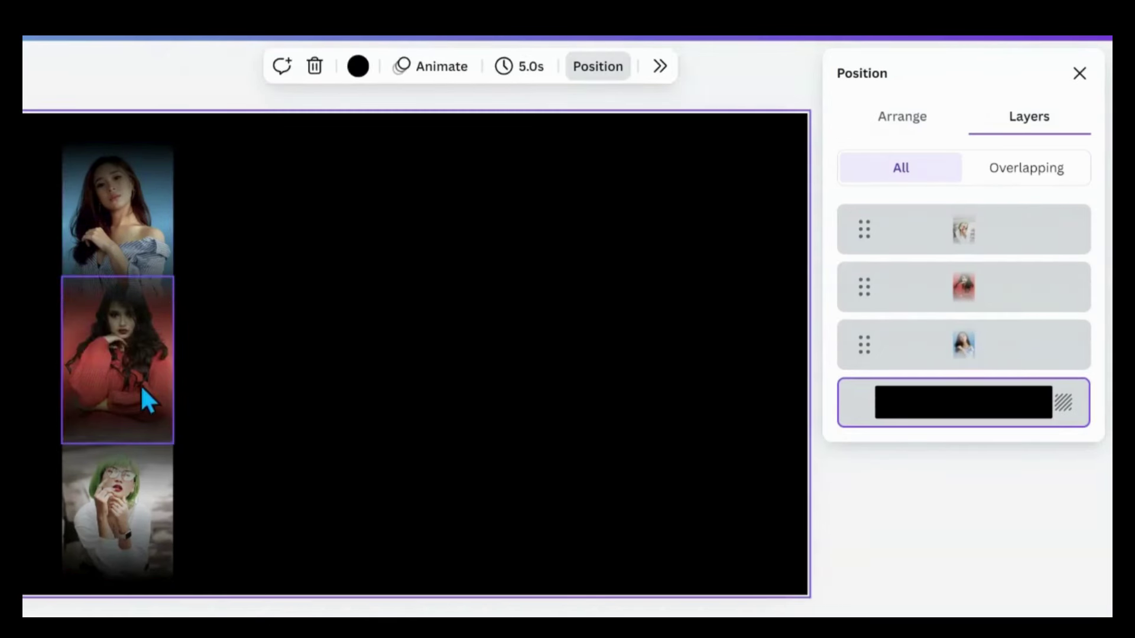
Move the red and green-haired portraits up to tighten their overlaps, and shift the whole column down to centre it vertically
left_click(132, 387)
left_click_drag(132, 388, 125, 366)
left_click(105, 525)
left_click_drag(105, 525, 105, 503)
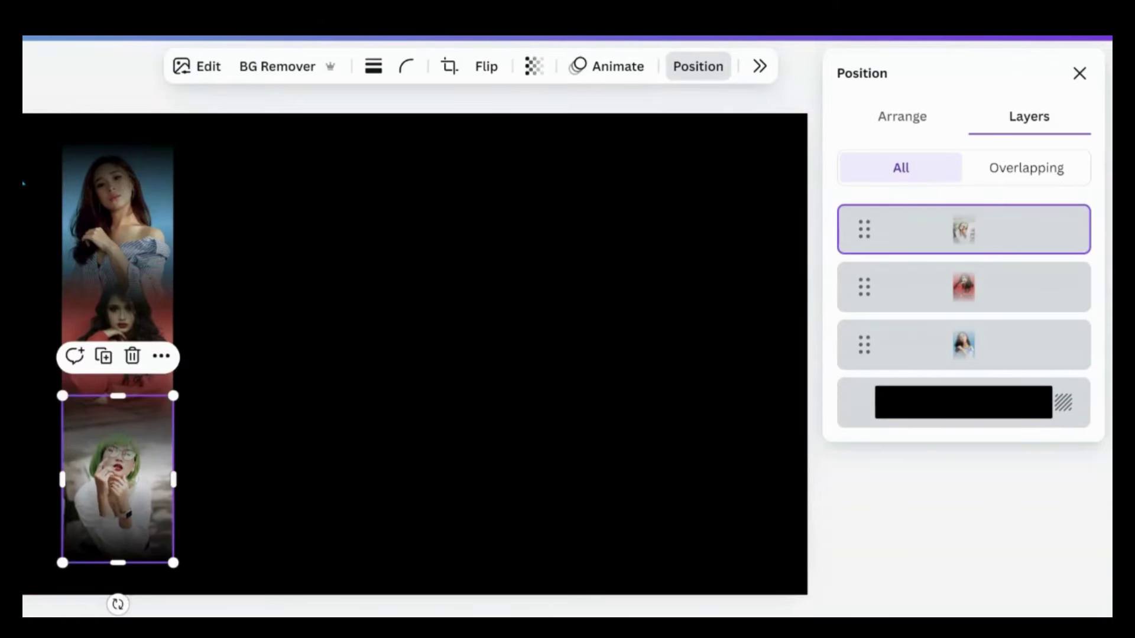
left_click_drag(25, 138, 183, 584)
left_click(274, 400)
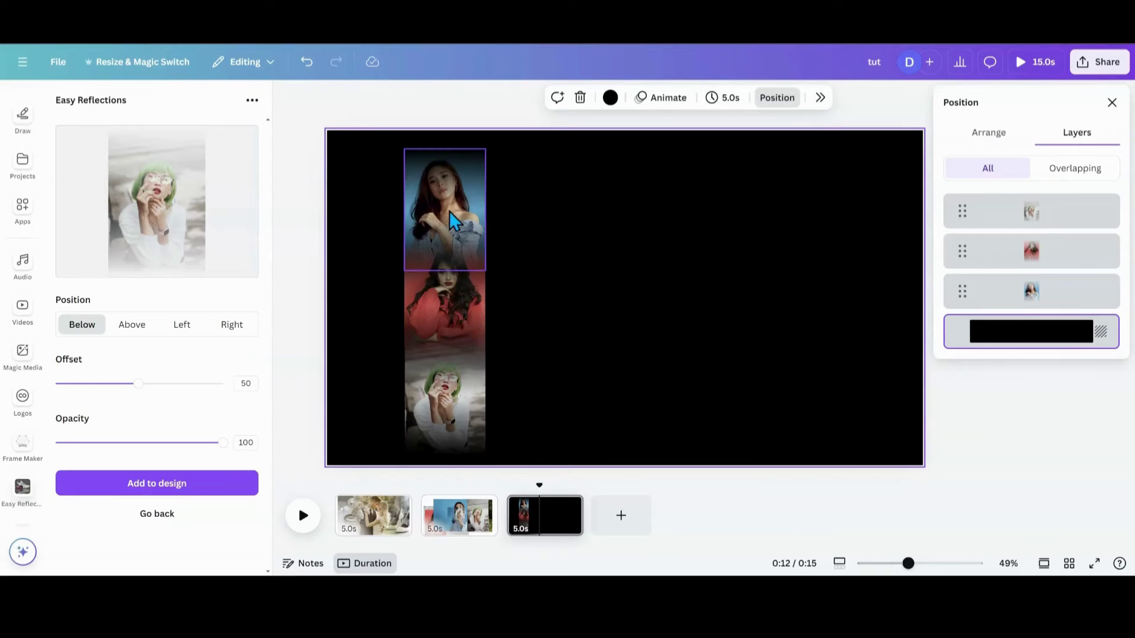
On page 2, reposition the small flipped blue copy and move the flipped green-haired copy to page 3
left_click(448, 529)
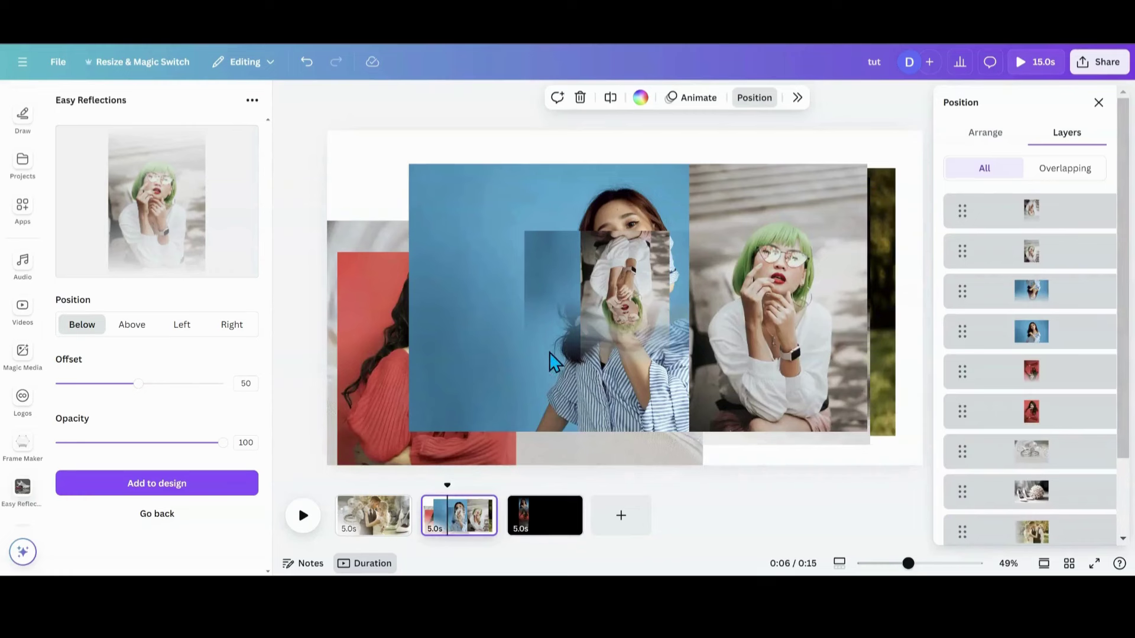
left_click(544, 297)
left_click_drag(544, 296, 400, 257)
left_click_drag(610, 335, 664, 355)
left_click(392, 278)
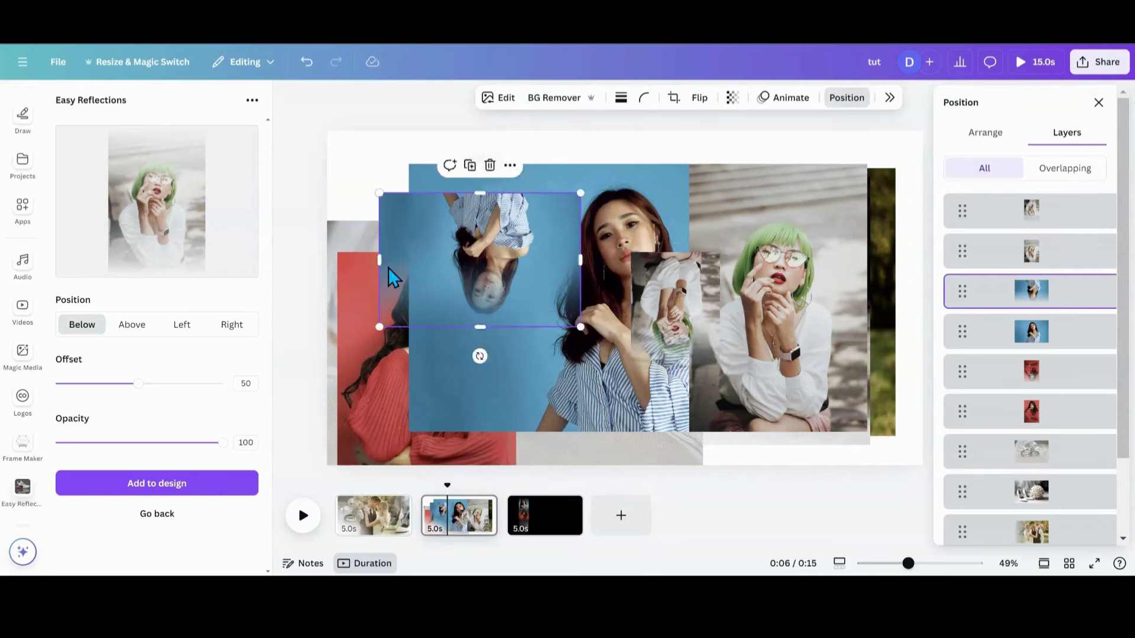
mouse_move(393, 278)
left_mouse_down()
mouse_move(380, 299)
mouse_move(398, 263)
mouse_move(401, 276)
left_mouse_up()
left_click_drag(522, 307, 565, 308)
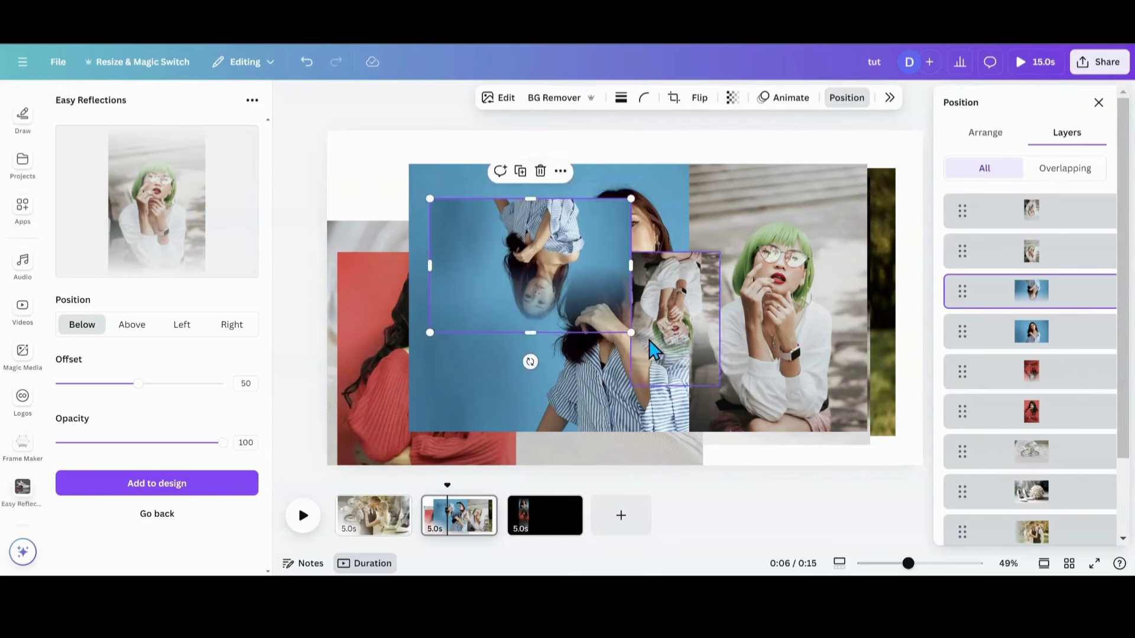
left_click_drag(654, 349, 556, 527)
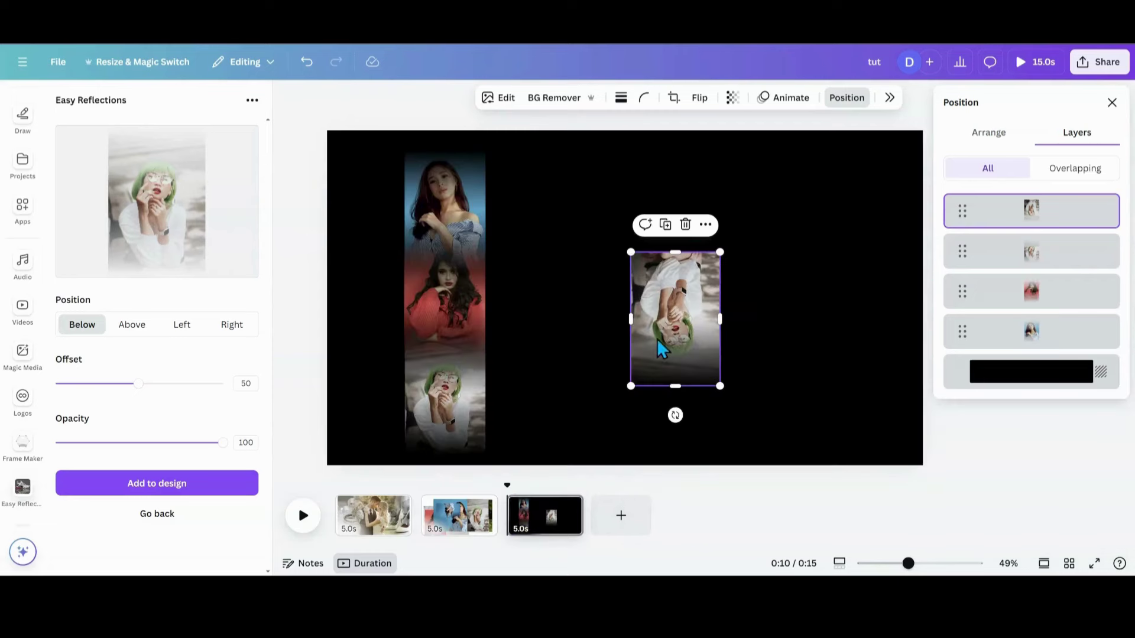
Replace the column's bottom portrait with the flipped green-haired copy, rotated 180° and scaled to the column's width
left_click_drag(675, 415, 679, 207)
left_click_drag(464, 419, 816, 331)
left_click_drag(678, 359, 453, 409)
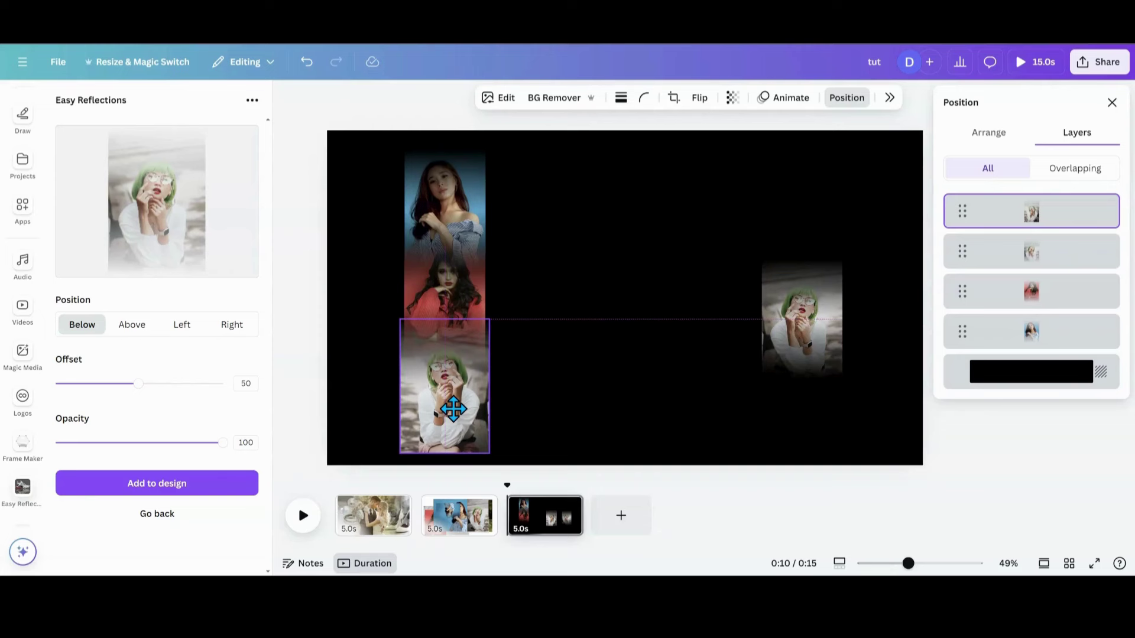
left_click_drag(440, 399, 441, 400)
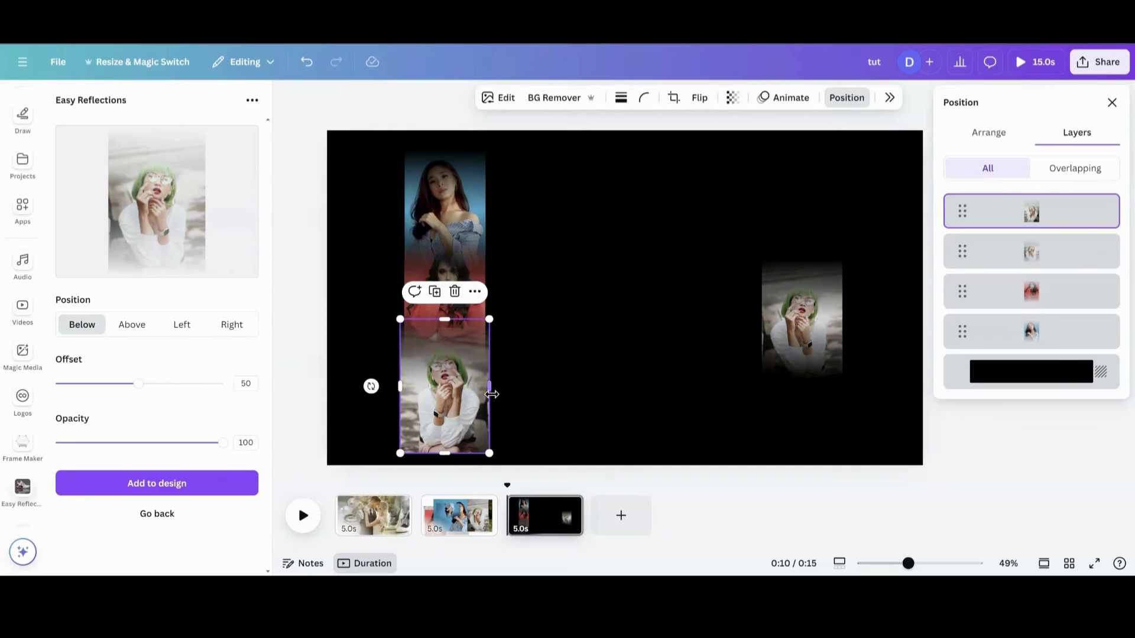
left_click_drag(491, 456, 483, 449)
left_click_drag(402, 448, 405, 443)
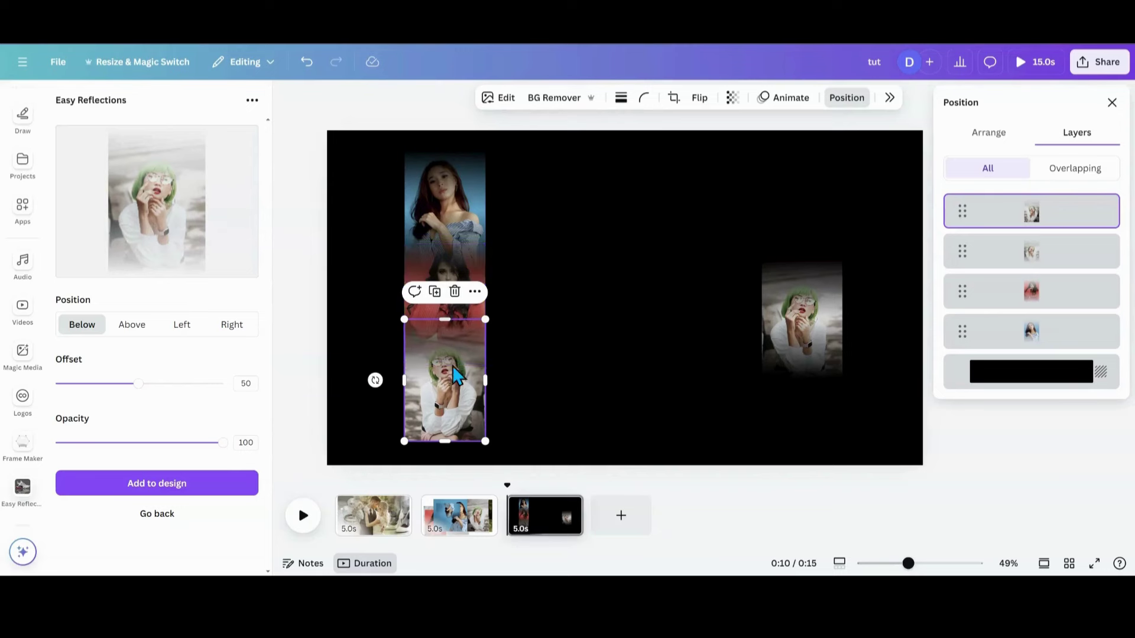
Create an Above reflection of the large blue portrait on page 2 at opacity 100 and add it to the design
left_click(456, 523)
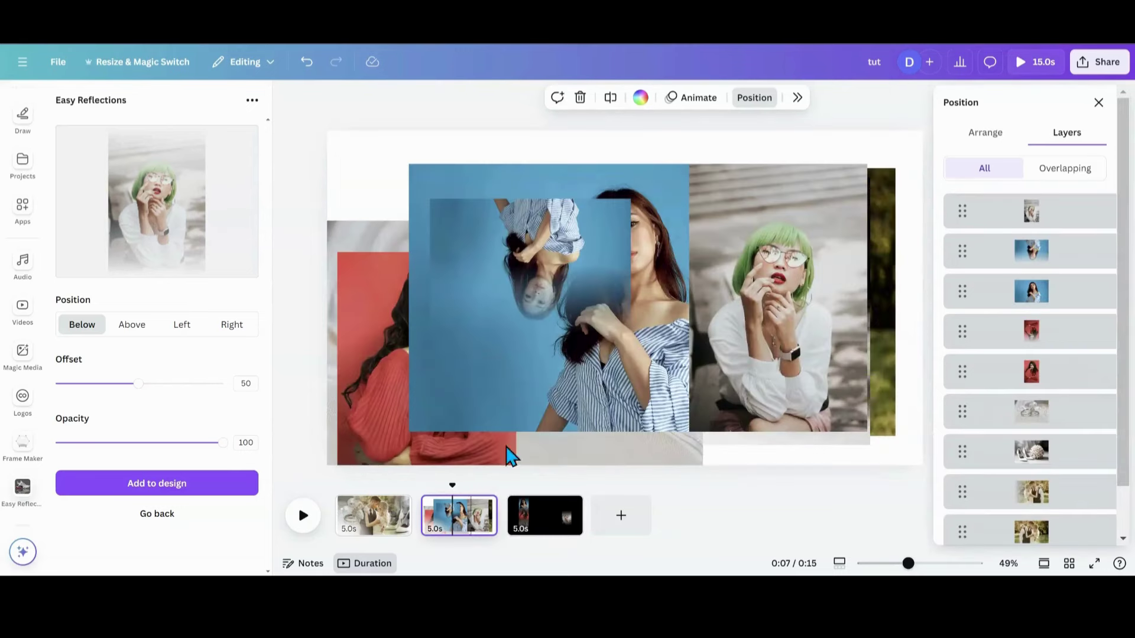
left_click(661, 192)
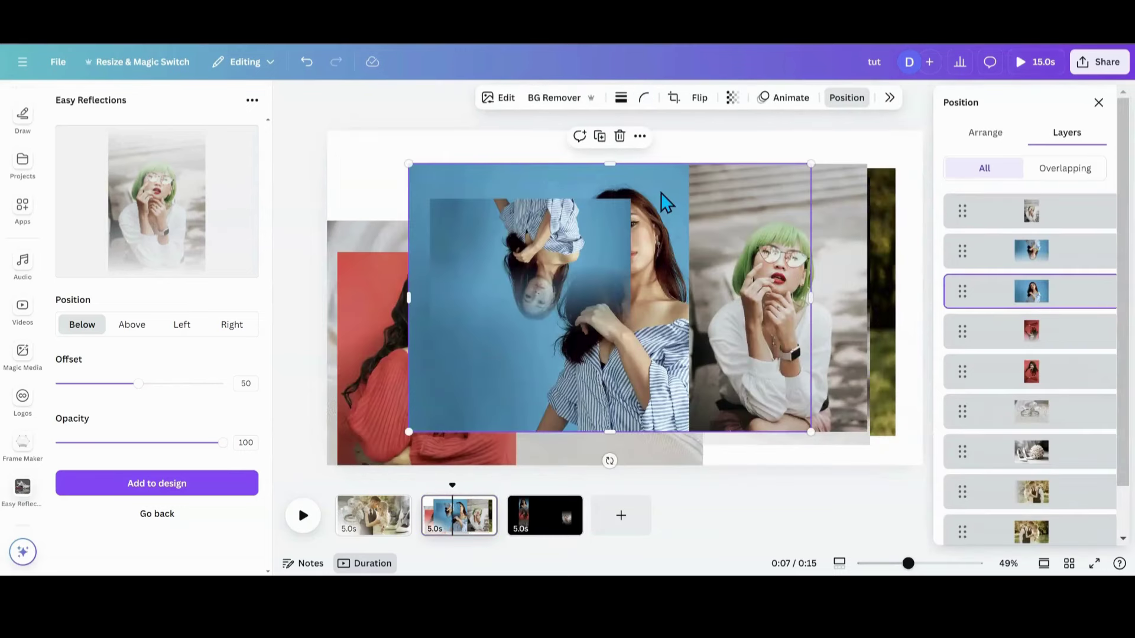
left_click(156, 516)
left_click(155, 168)
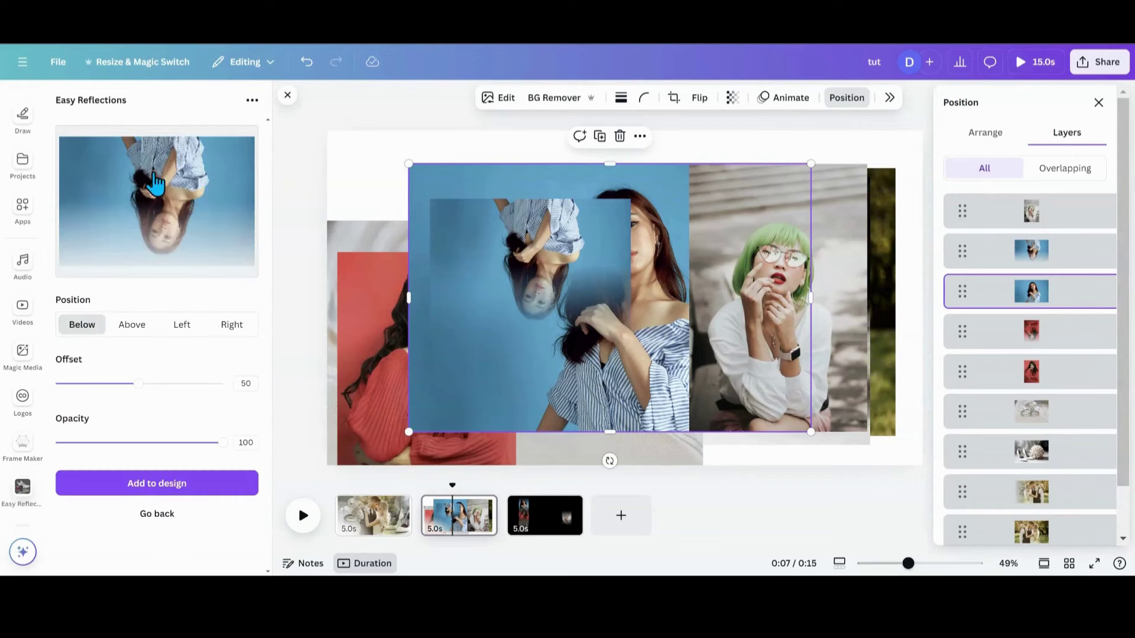
left_click(131, 326)
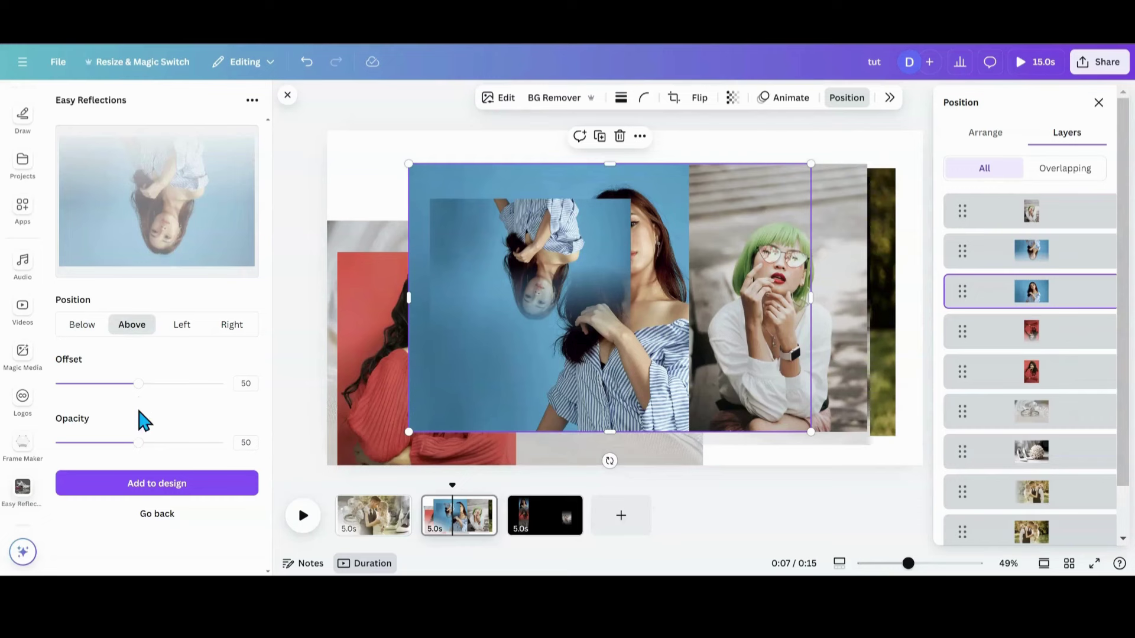
left_click_drag(142, 445, 267, 455)
left_click(201, 499)
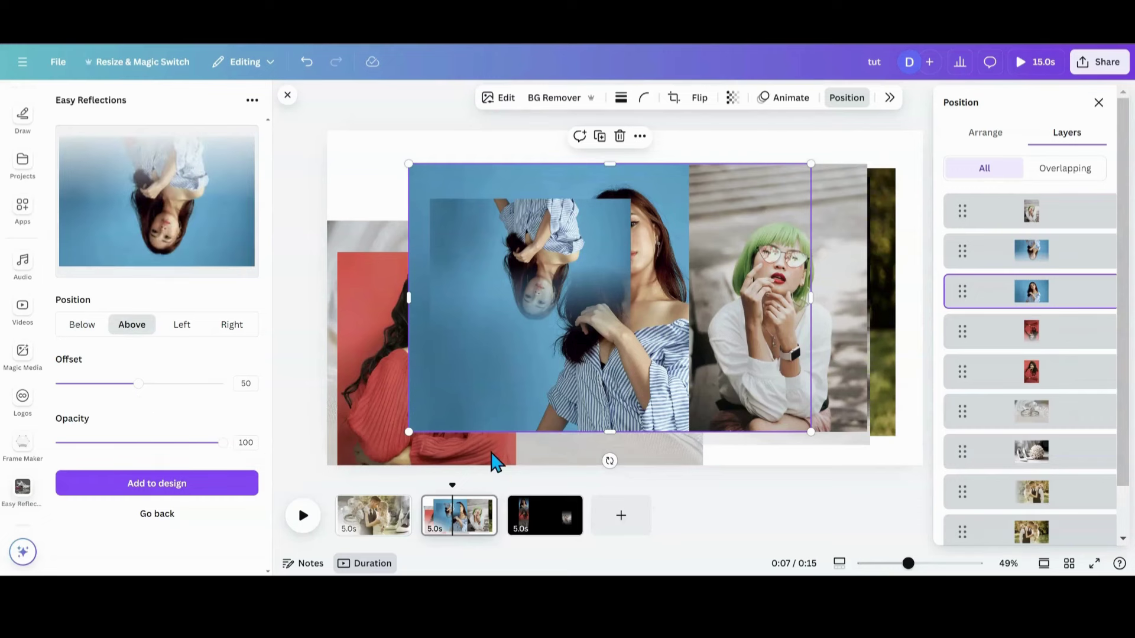
Bring the flipped blue reflection to page 3, rotated 180° and overlapping the upper edge of the separate green-haired portrait mid-page
left_click_drag(581, 291, 547, 520)
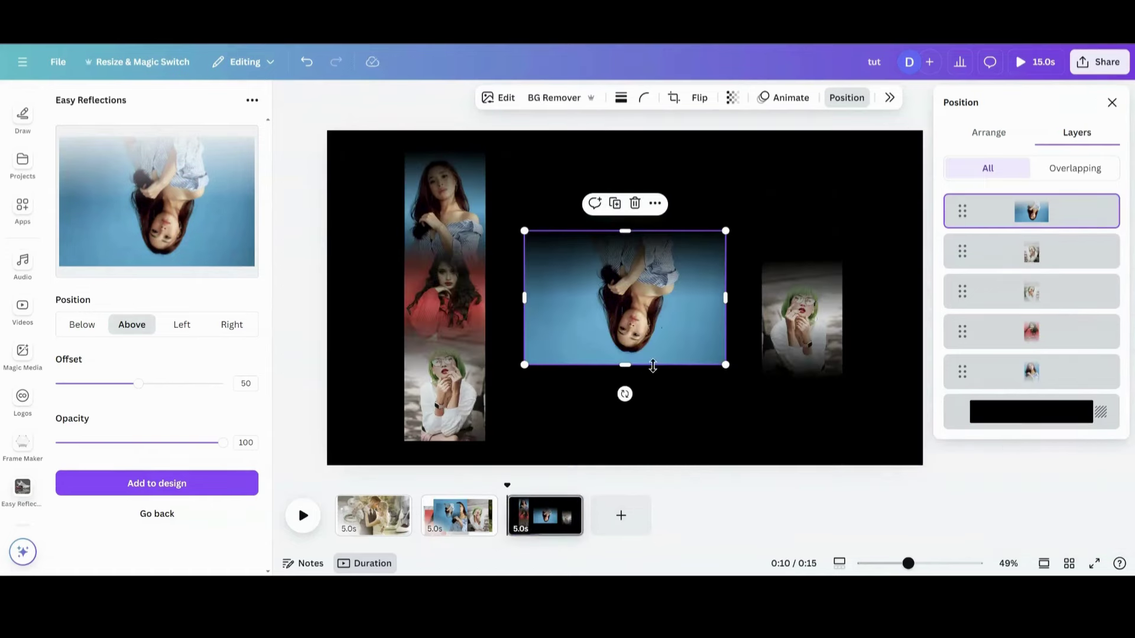
left_click_drag(623, 395, 629, 219)
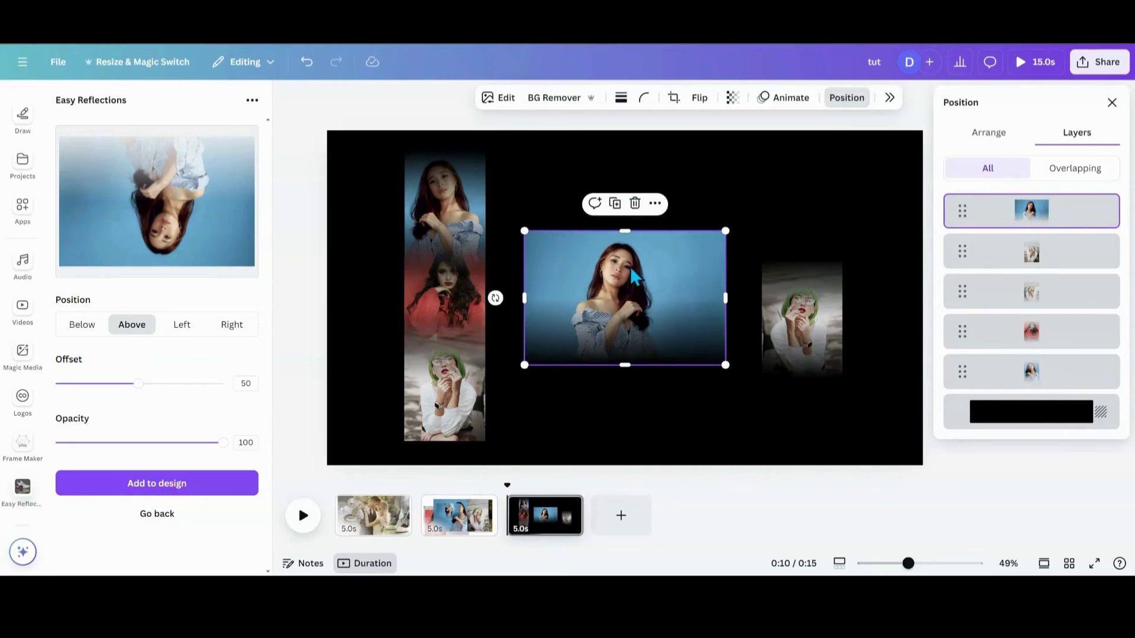
left_click_drag(631, 290, 643, 243)
left_click_drag(782, 324, 609, 331)
left_click(722, 246)
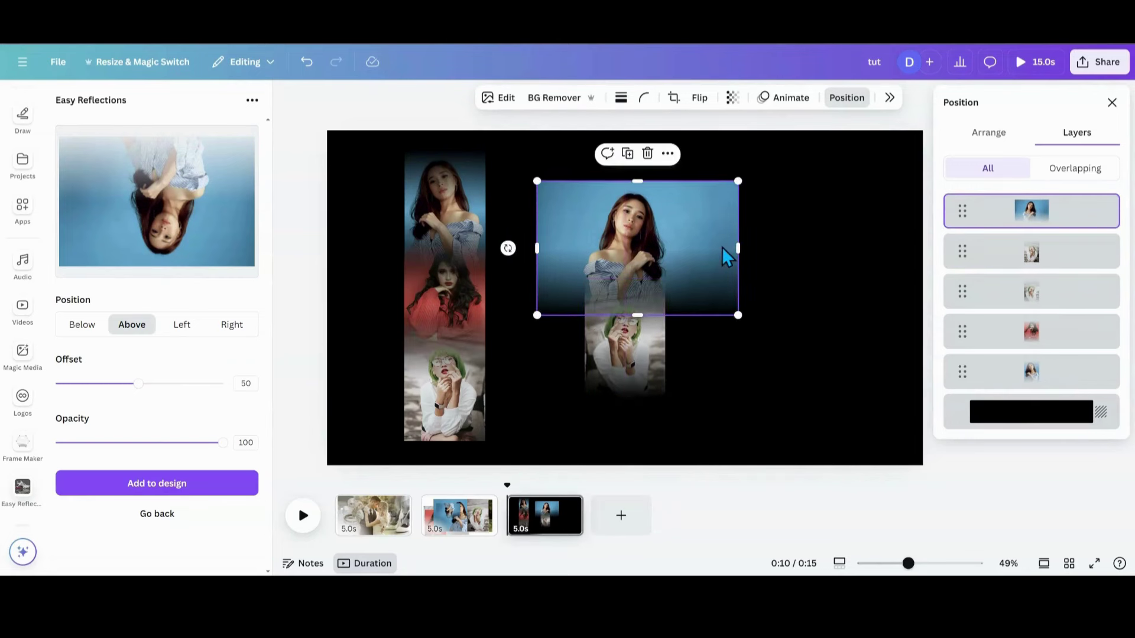
Crop the blue portrait's sides to the green-haired portrait's width, and move the first column's green-haired portrait to the front layer
left_click_drag(738, 248, 664, 255)
left_click_drag(547, 253, 585, 254)
left_click(741, 323)
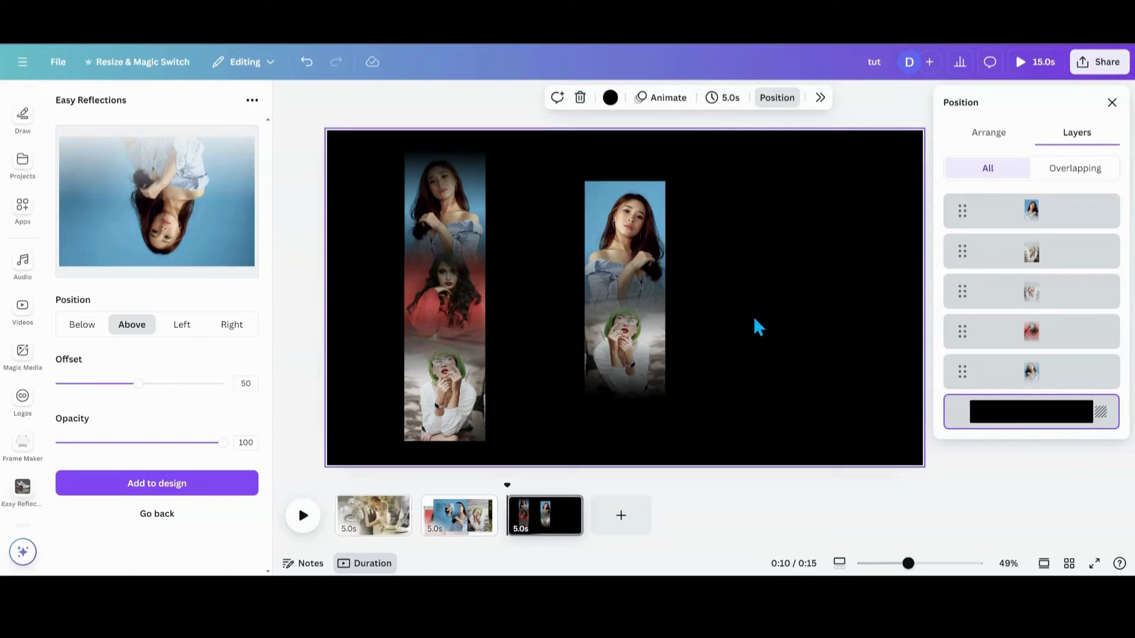
left_click_drag(1005, 263, 1001, 203)
left_click(790, 357)
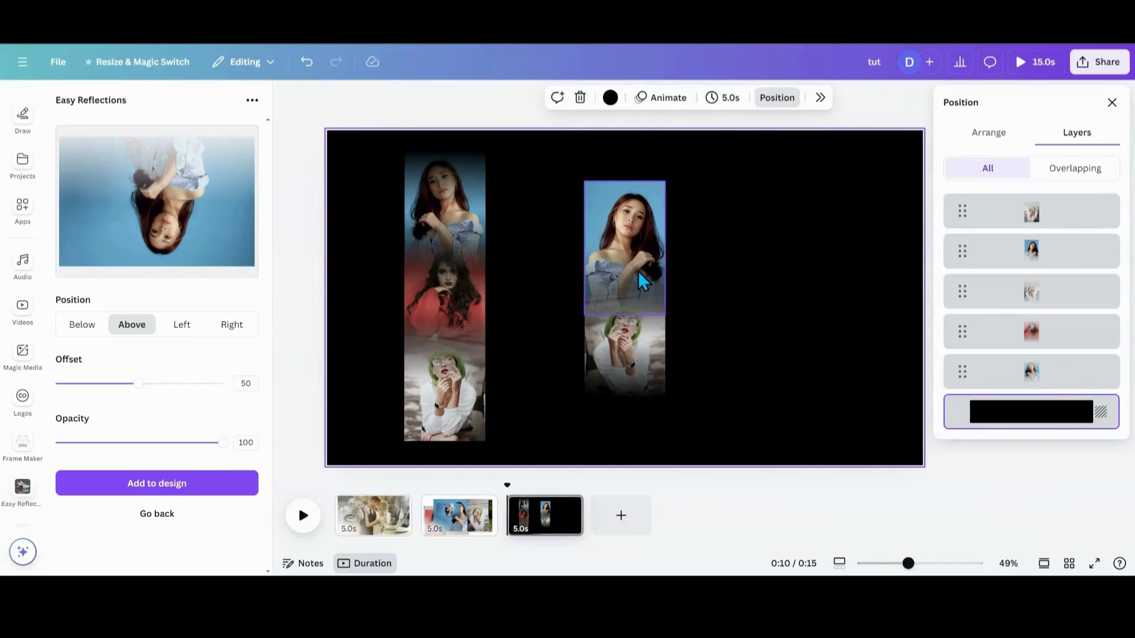
Enlarge the blended blue and green-haired pair together to nearly the page height and position it beside the first column
left_click_drag(590, 242, 704, 444)
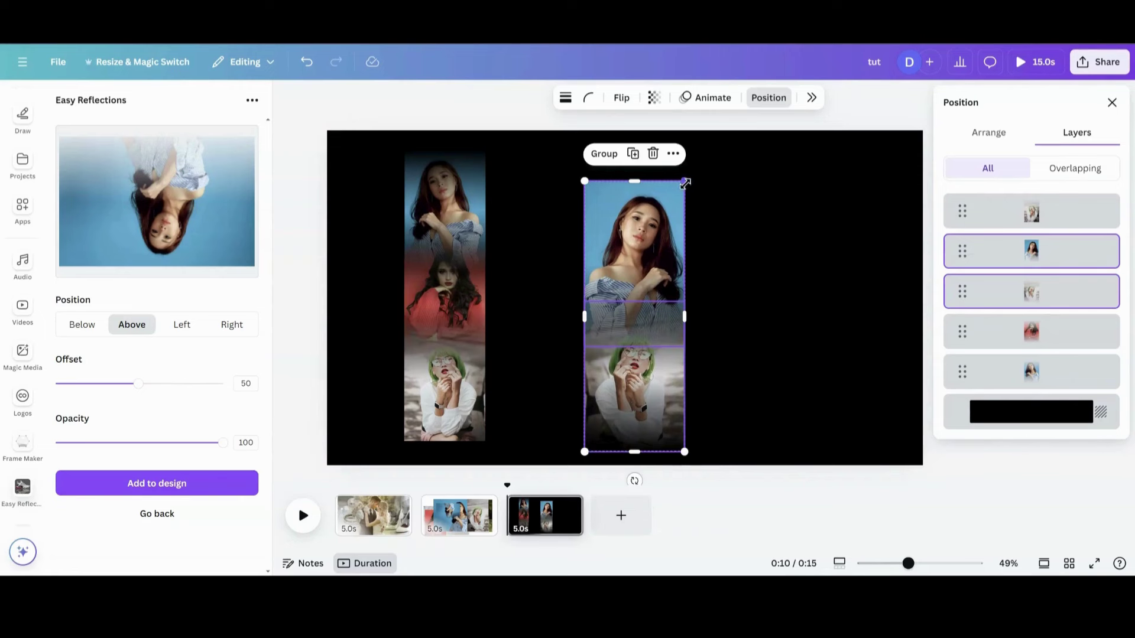
left_click_drag(685, 183, 715, 178)
left_click_drag(666, 331, 641, 309)
left_click(716, 364)
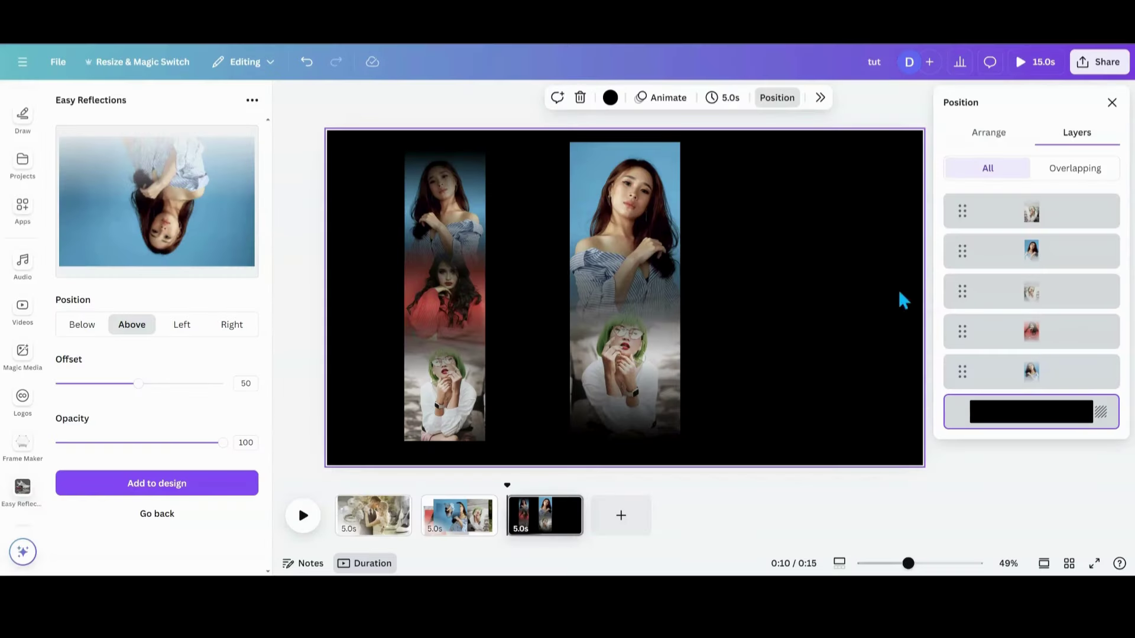
Compare the blended wedding composition on page 1 with the portrait columns on page 3
left_click(388, 535)
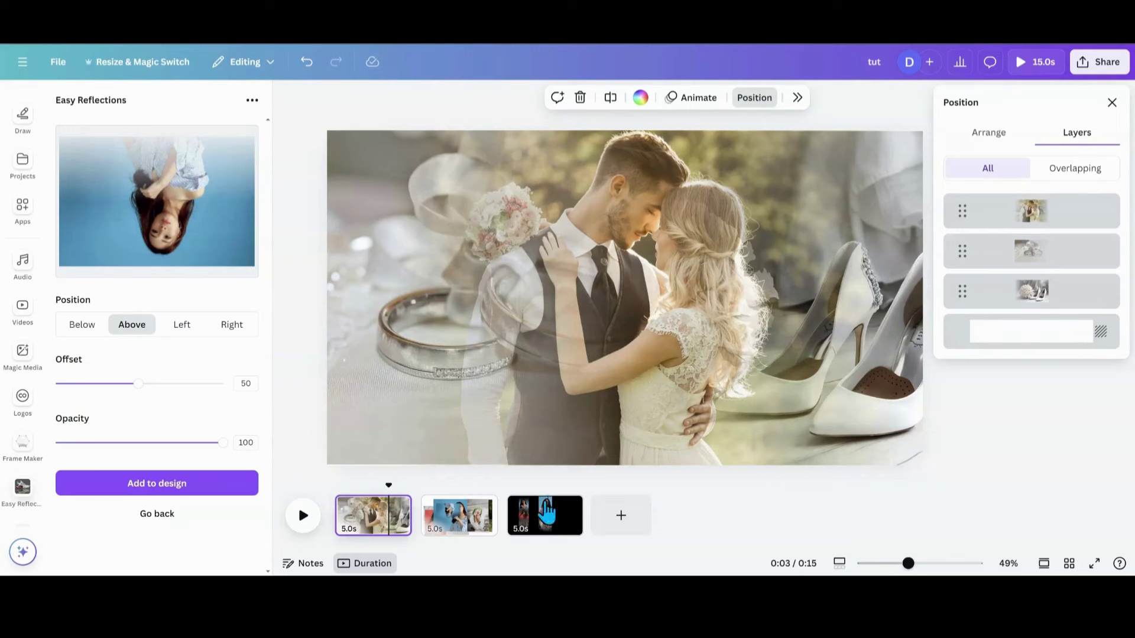
left_click(539, 530)
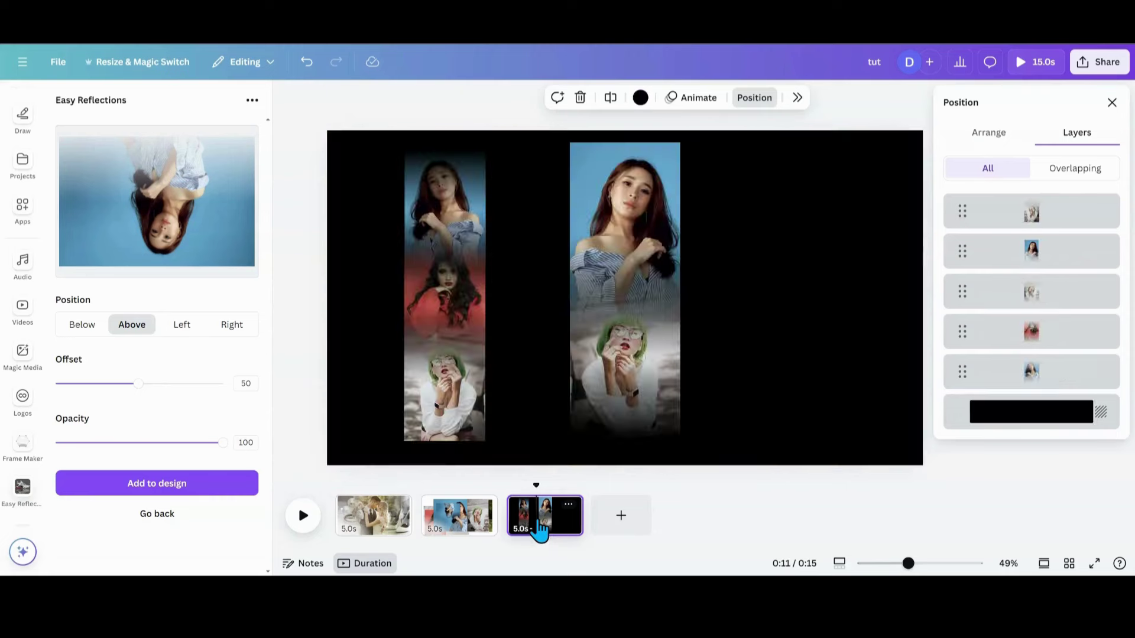
left_click(367, 539)
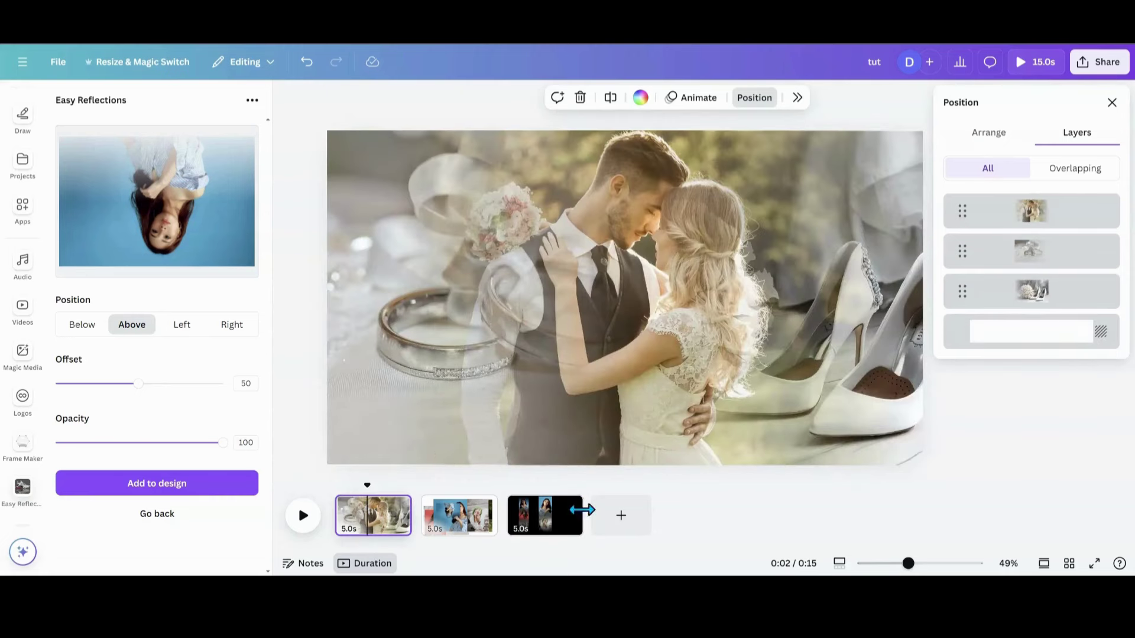
left_click(555, 535)
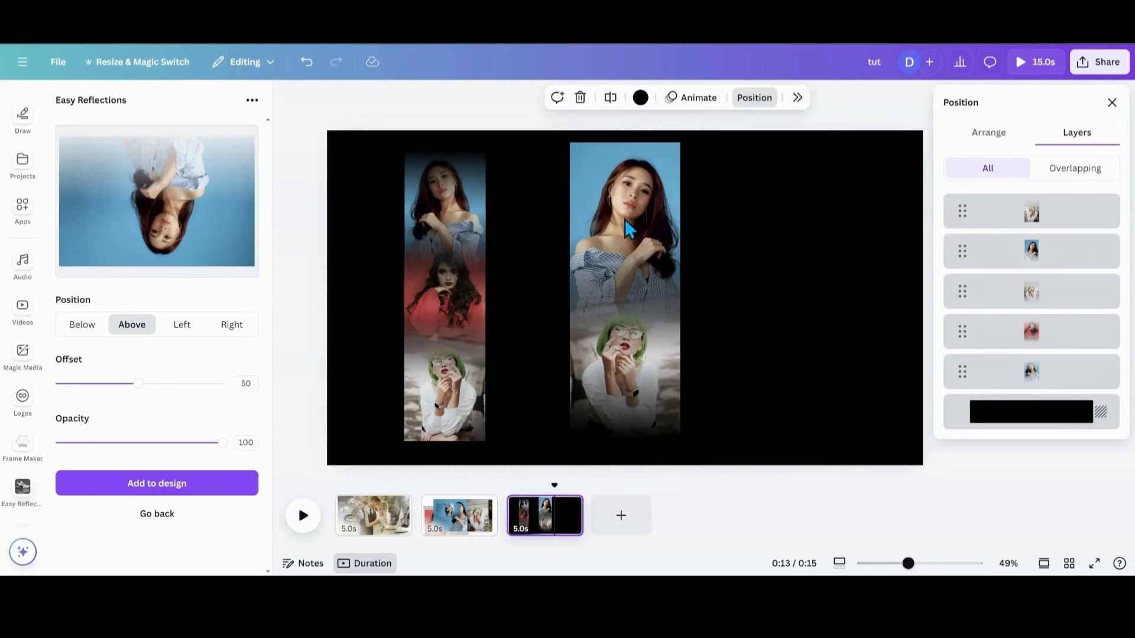
Pull the red portrait out of the first column, create its Left reflection at opacity 100 and add it to the design
left_click_drag(458, 298, 780, 263)
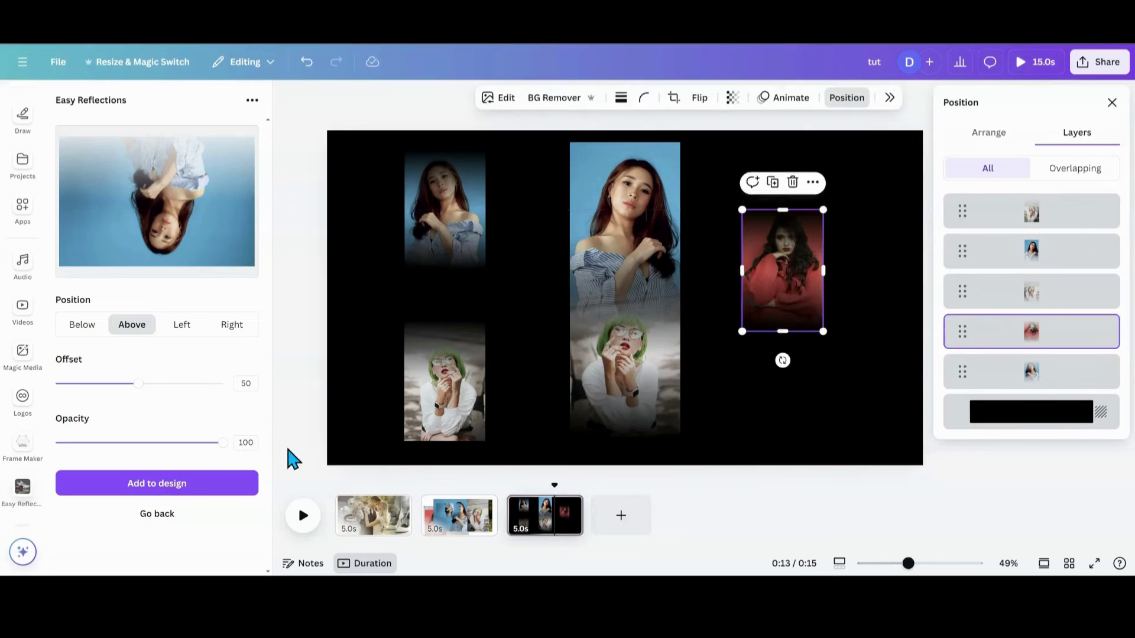
left_click(195, 519)
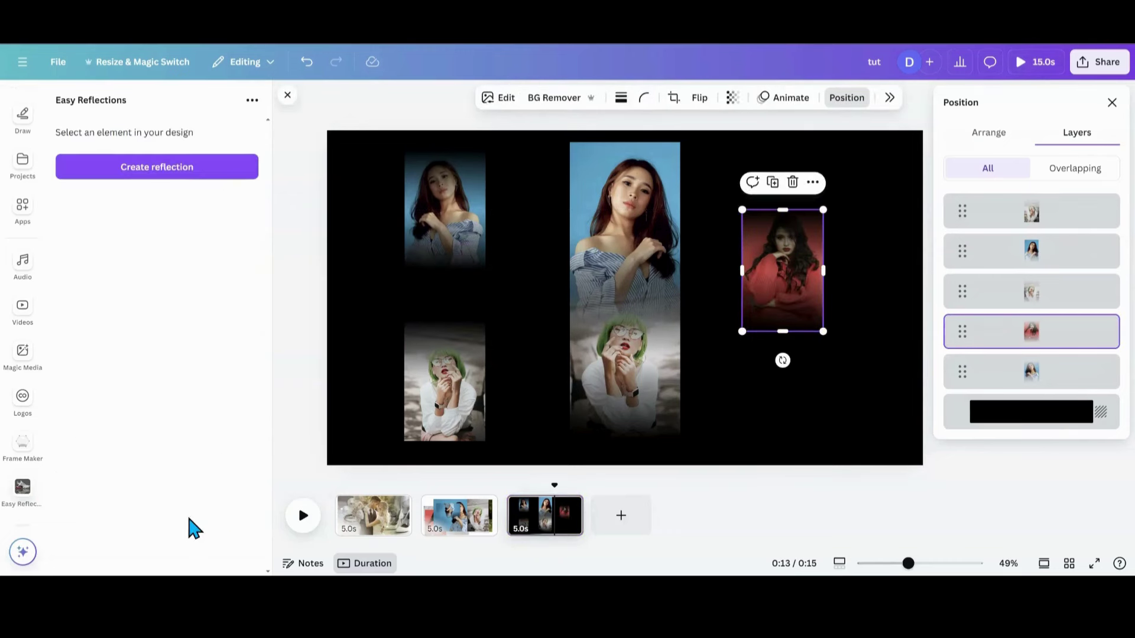
left_click(146, 177)
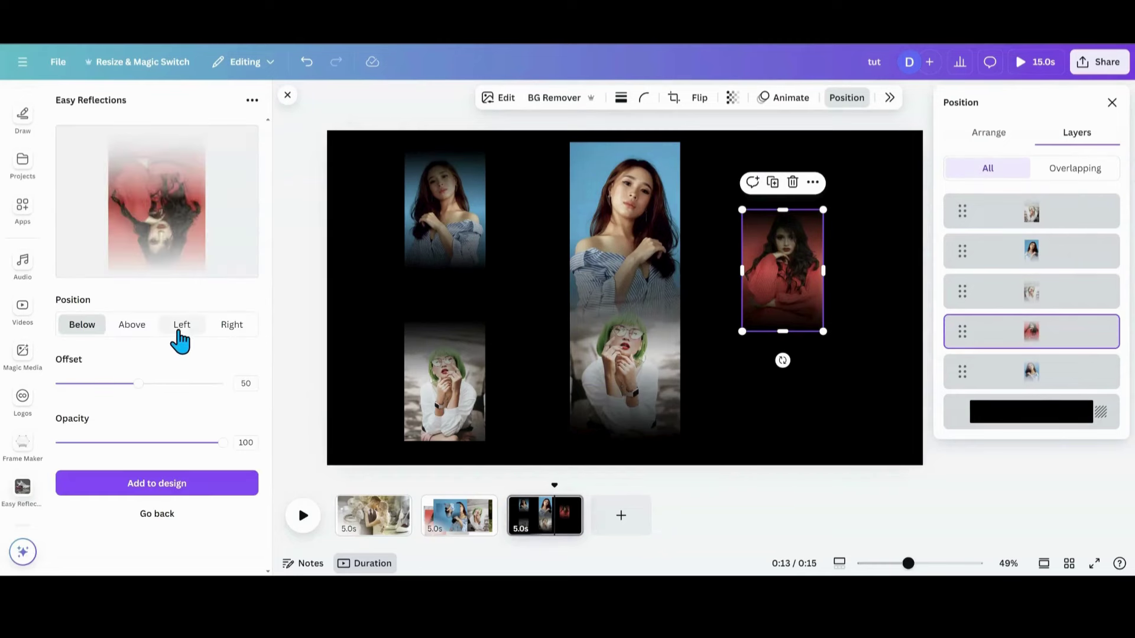
left_click(180, 327)
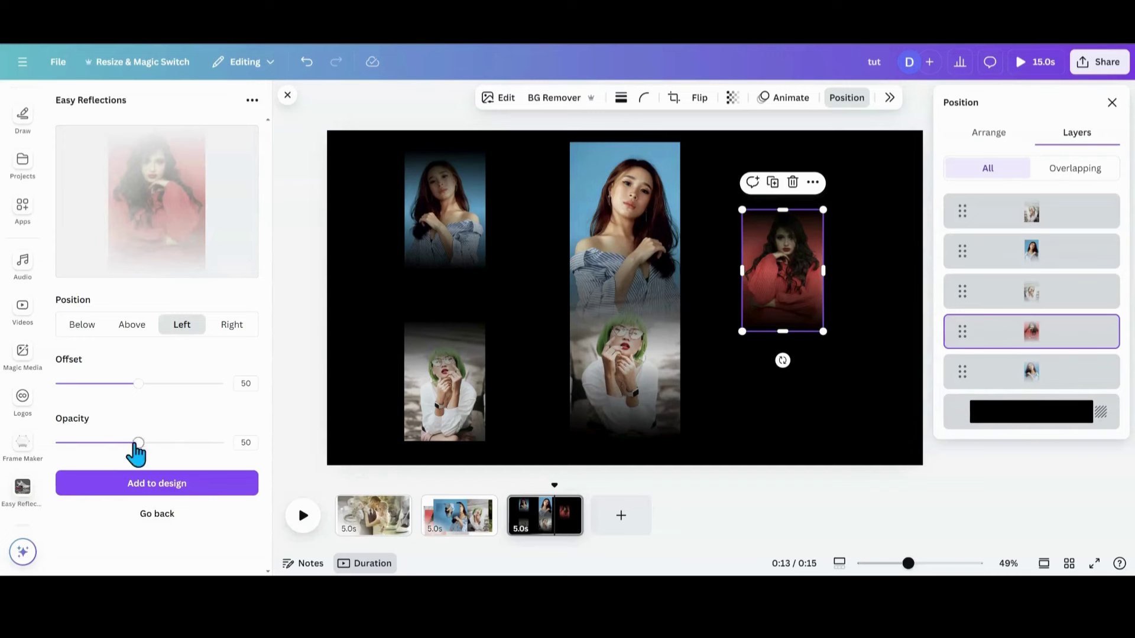
left_click_drag(138, 443, 223, 442)
left_click(190, 491)
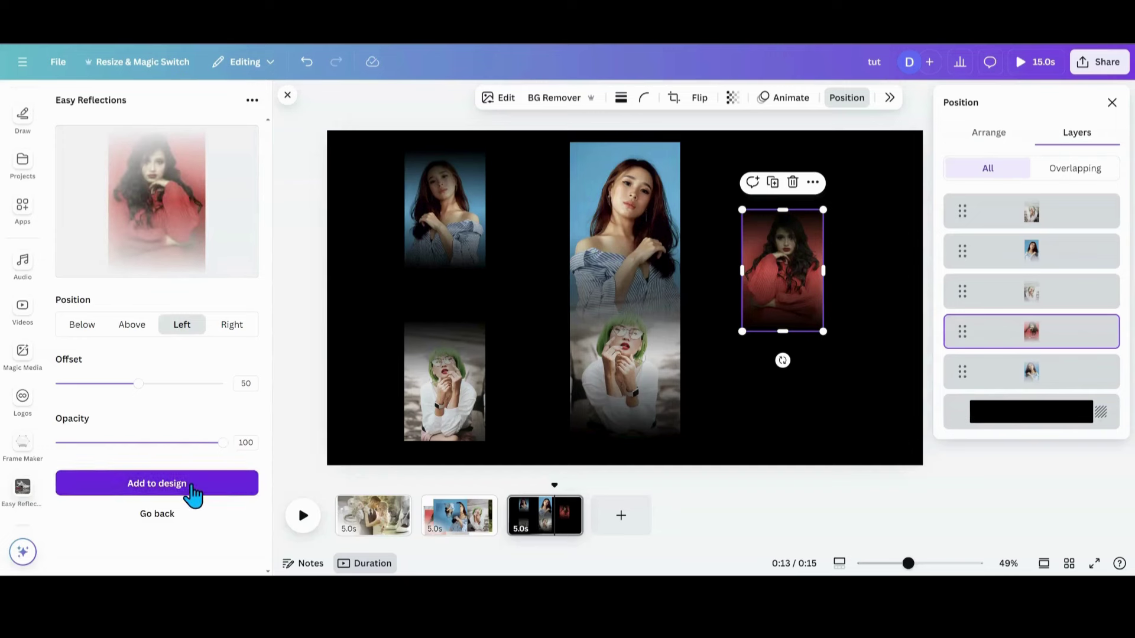
Move the small red portrait to the page's upper right corner, and place the new red reflection below it, roughly doubled in size
left_click_drag(787, 281, 819, 201)
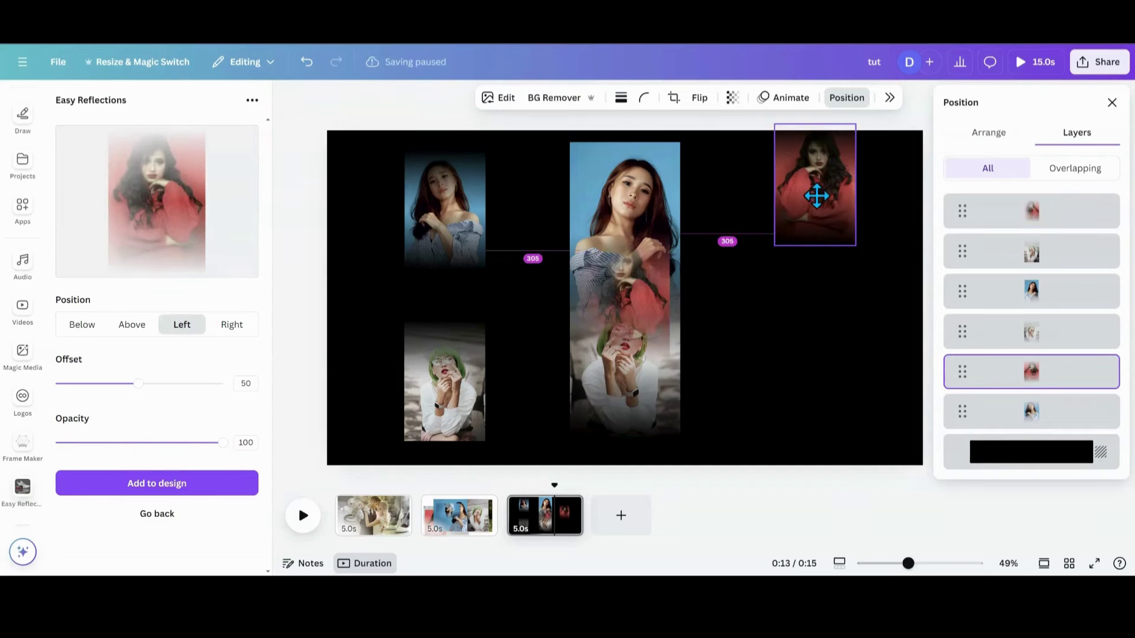
left_click(647, 326)
left_click_drag(632, 313, 786, 339)
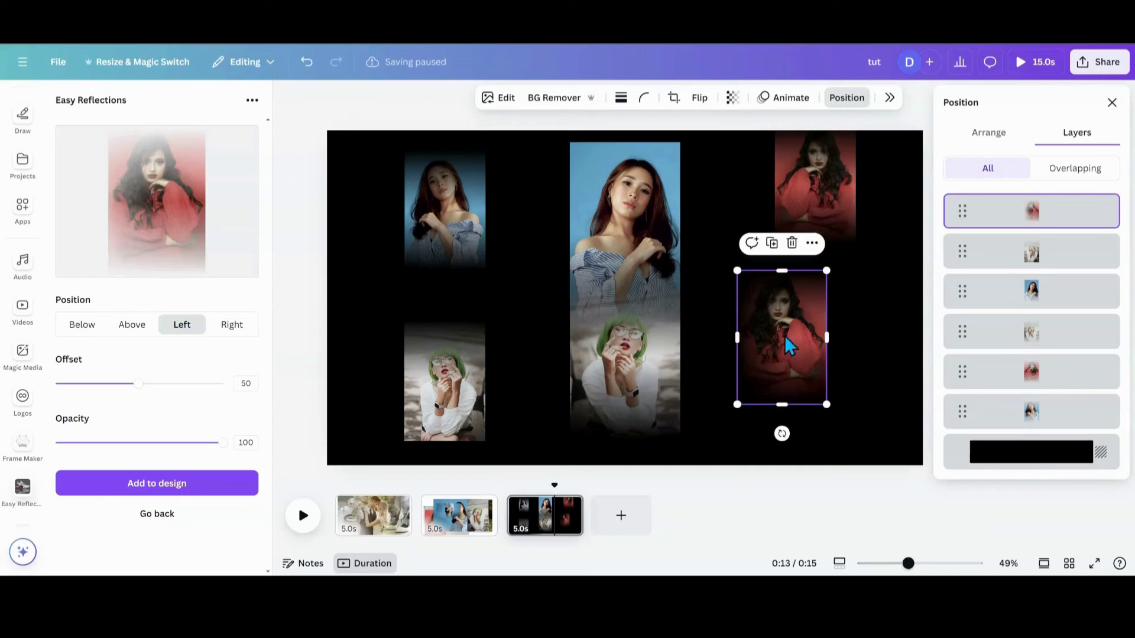
left_click_drag(739, 407, 689, 475)
left_click_drag(828, 271, 862, 218)
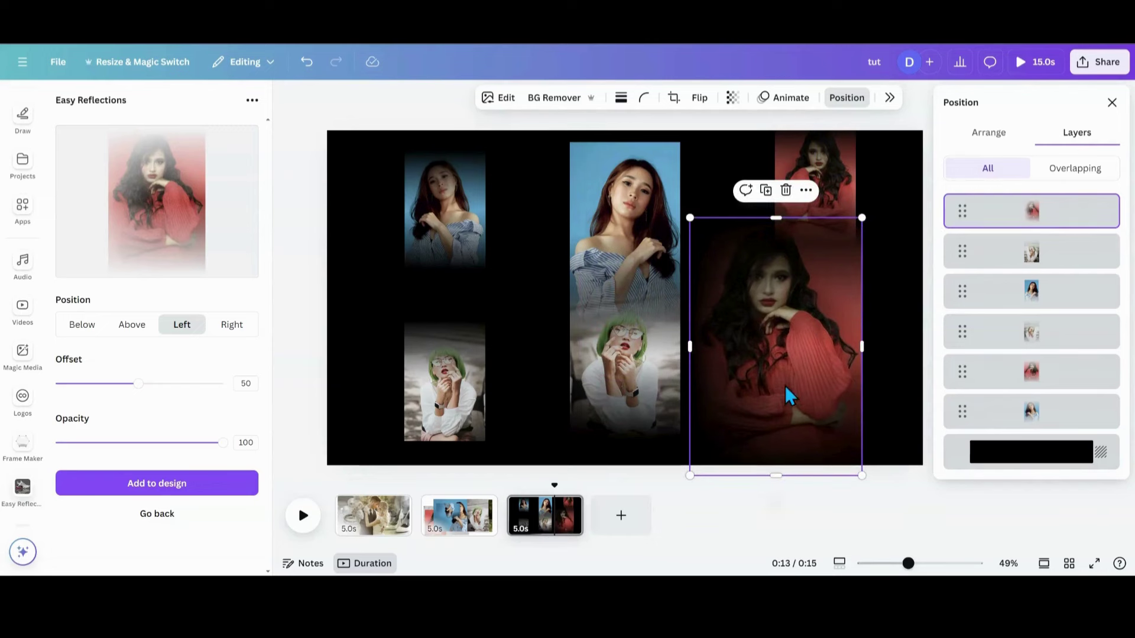
left_click_drag(785, 386, 805, 398)
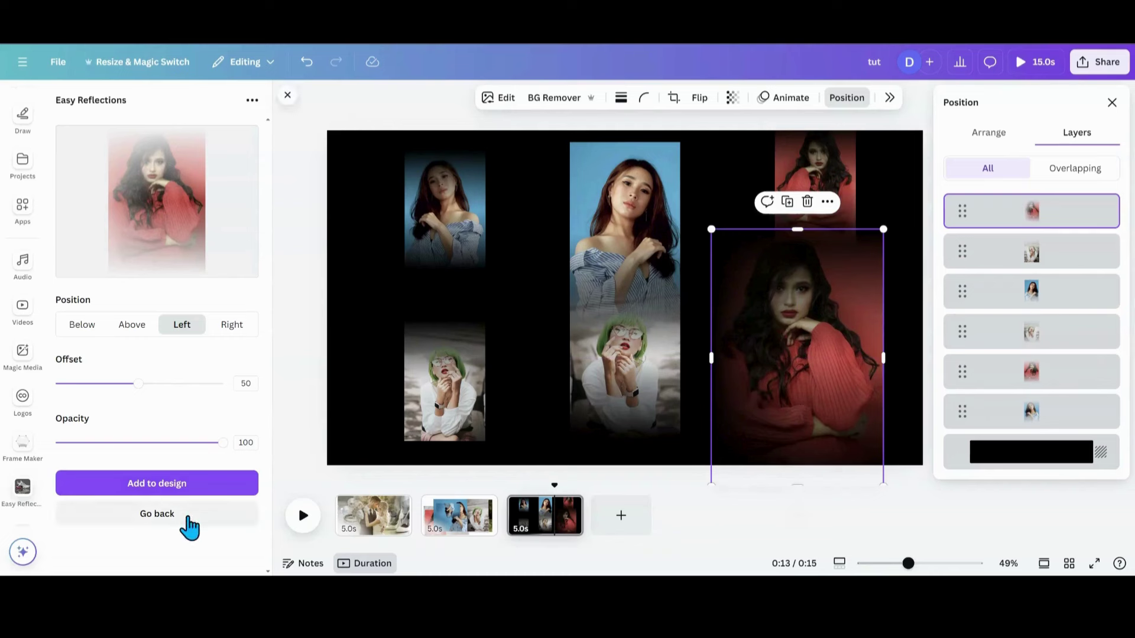
left_click(231, 344)
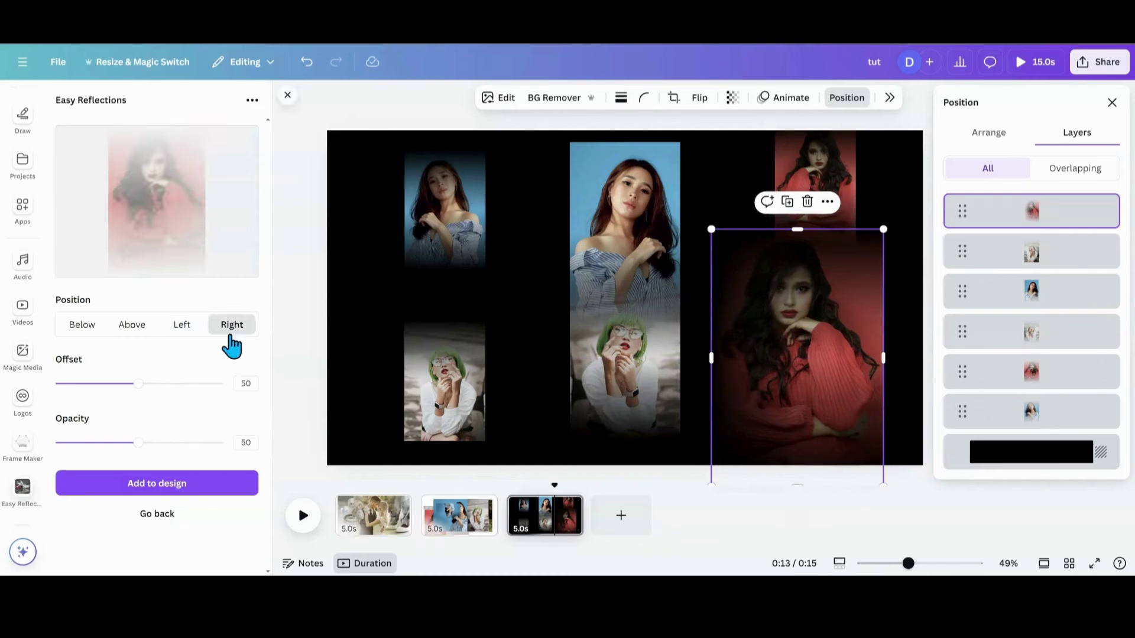
left_click_drag(140, 443, 268, 449)
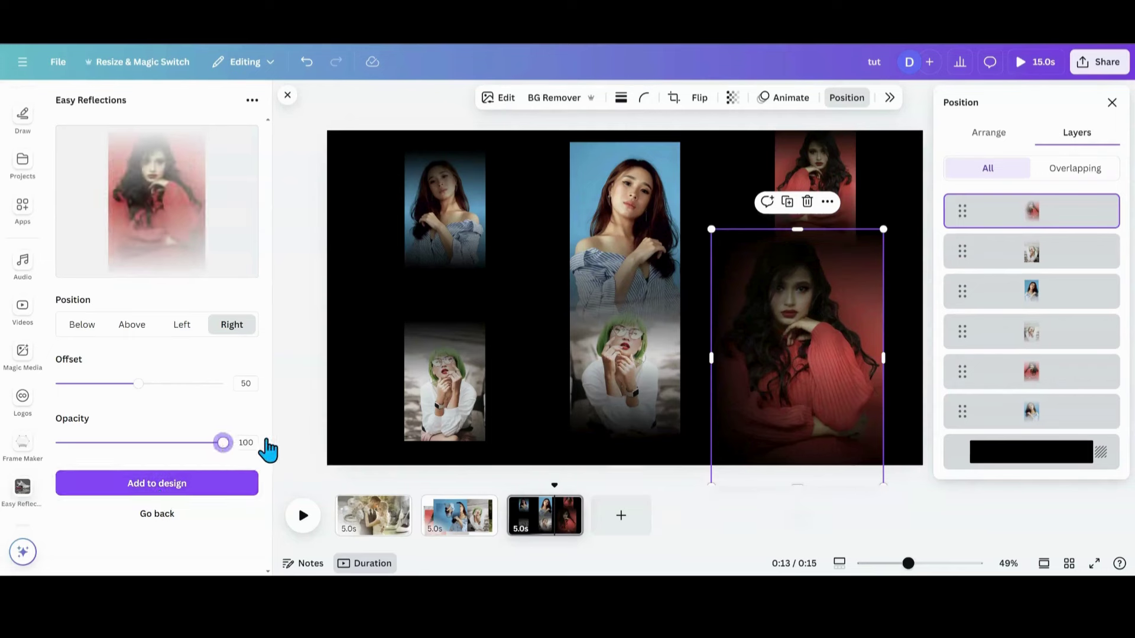
left_click(172, 518)
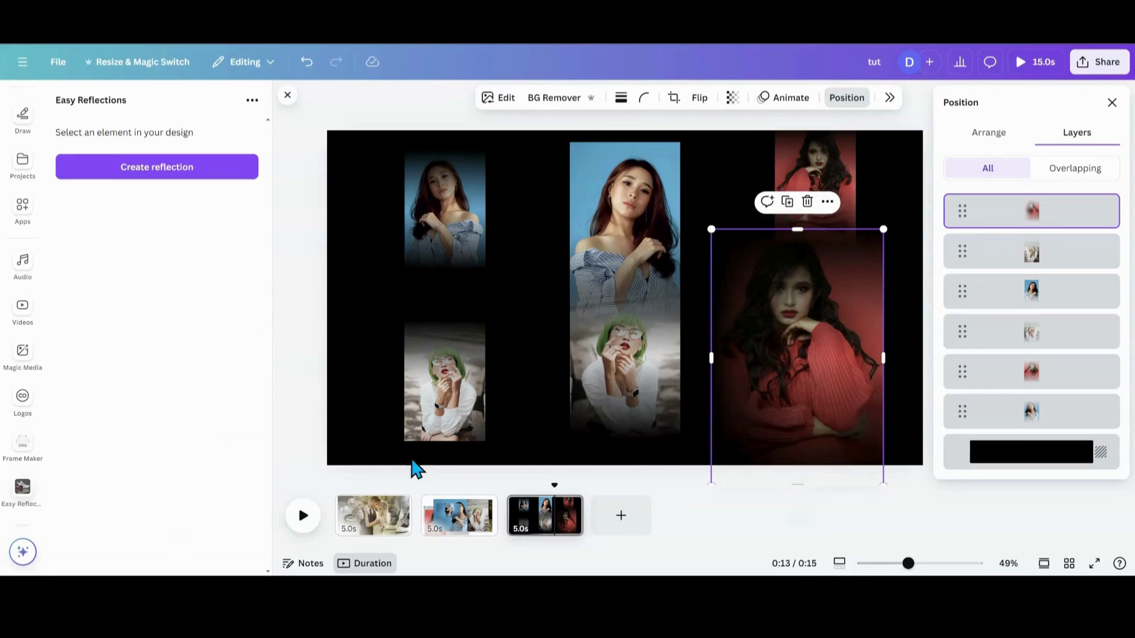
left_click(671, 428)
left_click(754, 399)
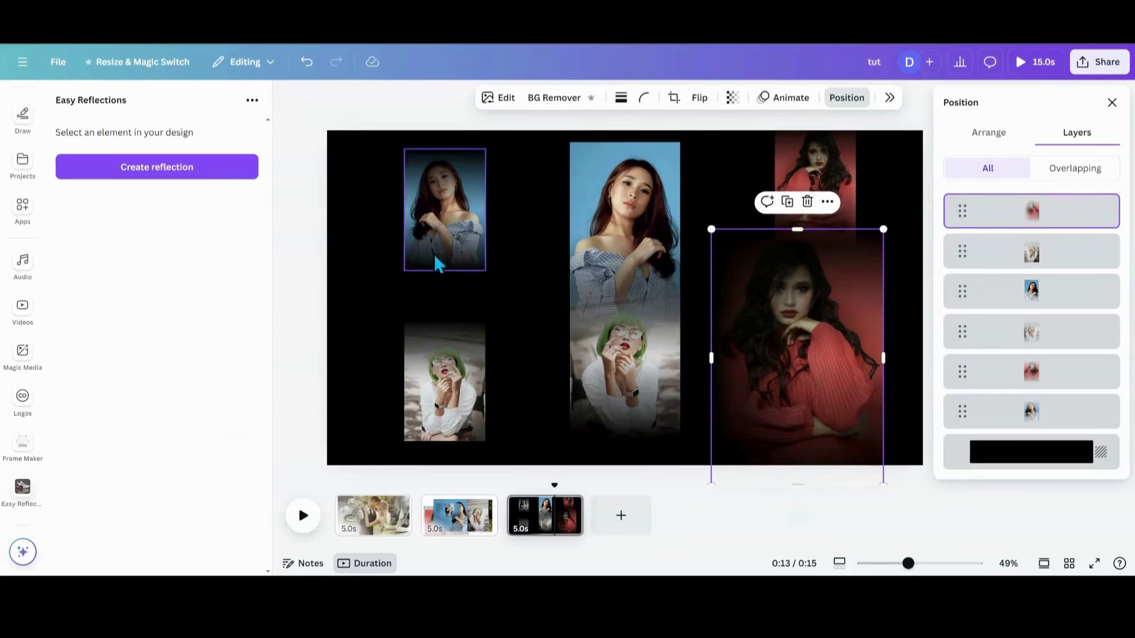
Create a Left reflection of the large red portrait at opacity 100 and add it to the design
left_click(219, 167)
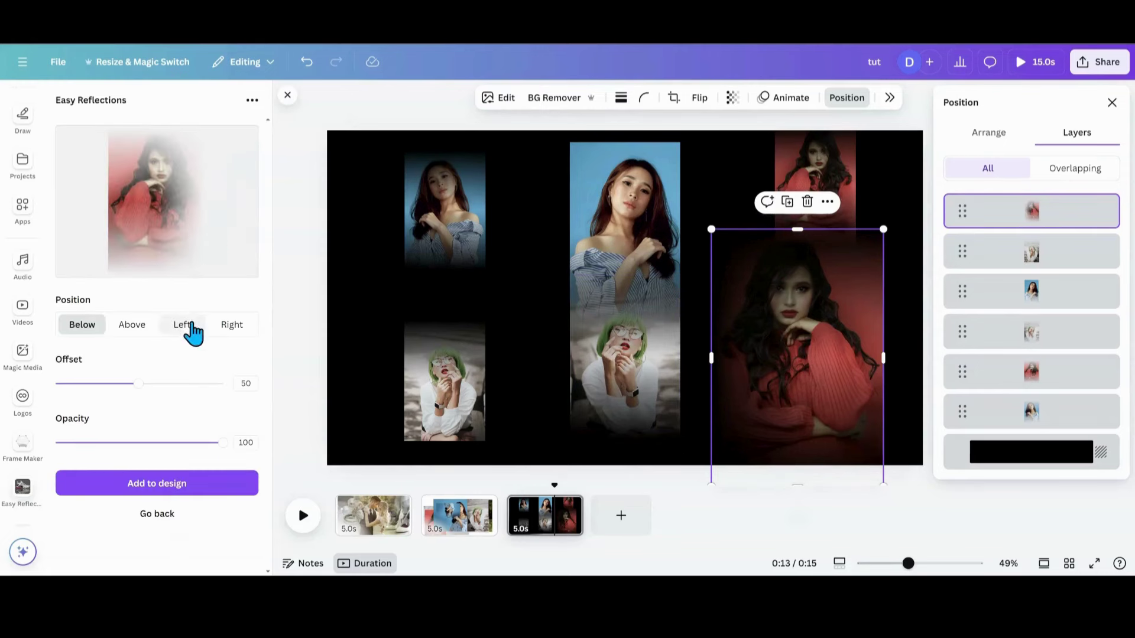
left_click(234, 331)
left_click(200, 328)
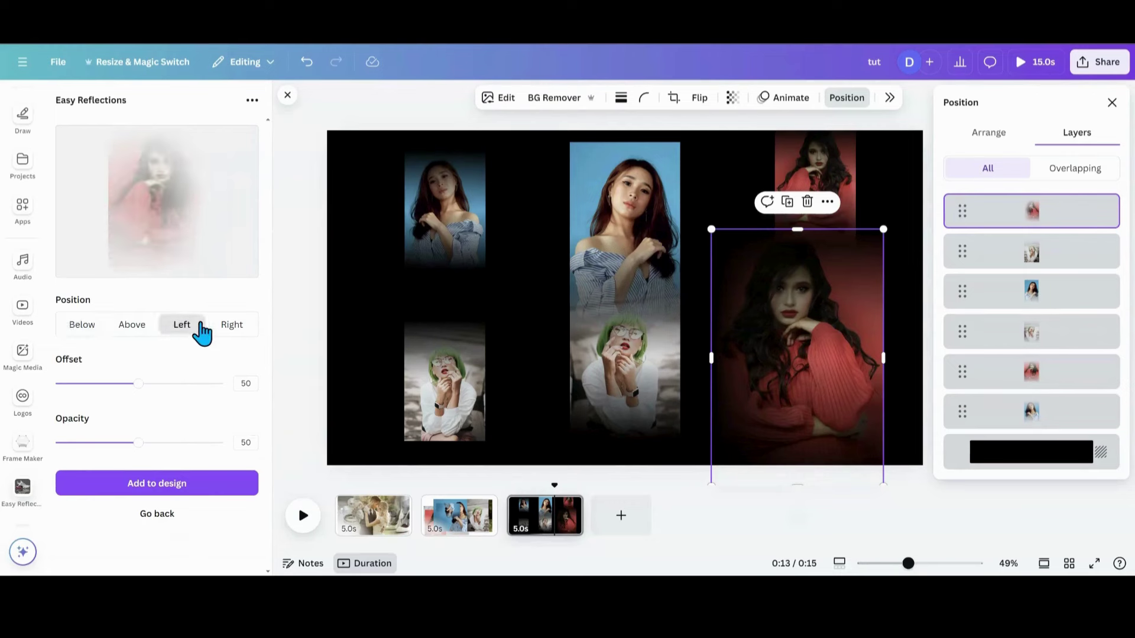
left_click_drag(138, 443, 250, 449)
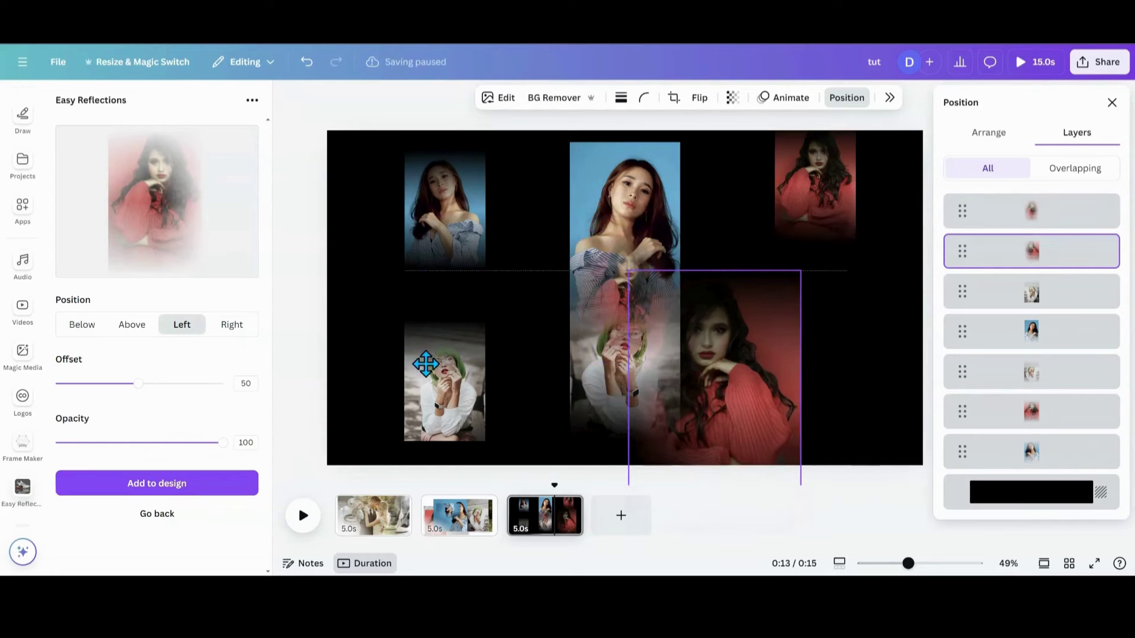
Move the large red portrait over the first column, and place the new red reflection, enlarged, in the page's lower right area
left_click_drag(420, 354, 436, 320)
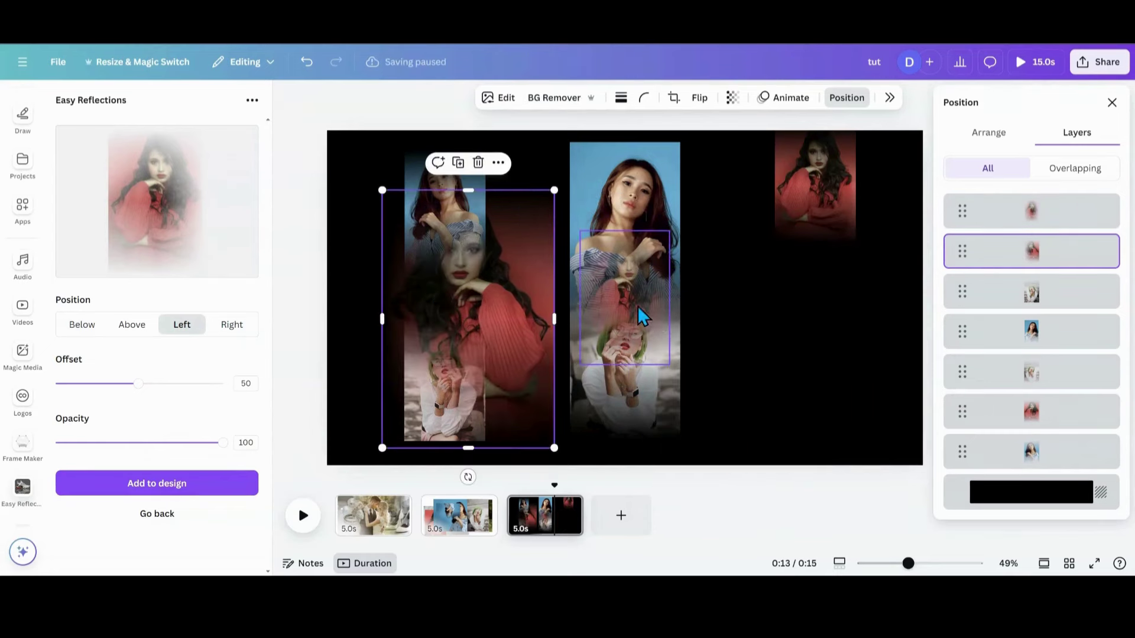
left_click_drag(637, 306, 802, 344)
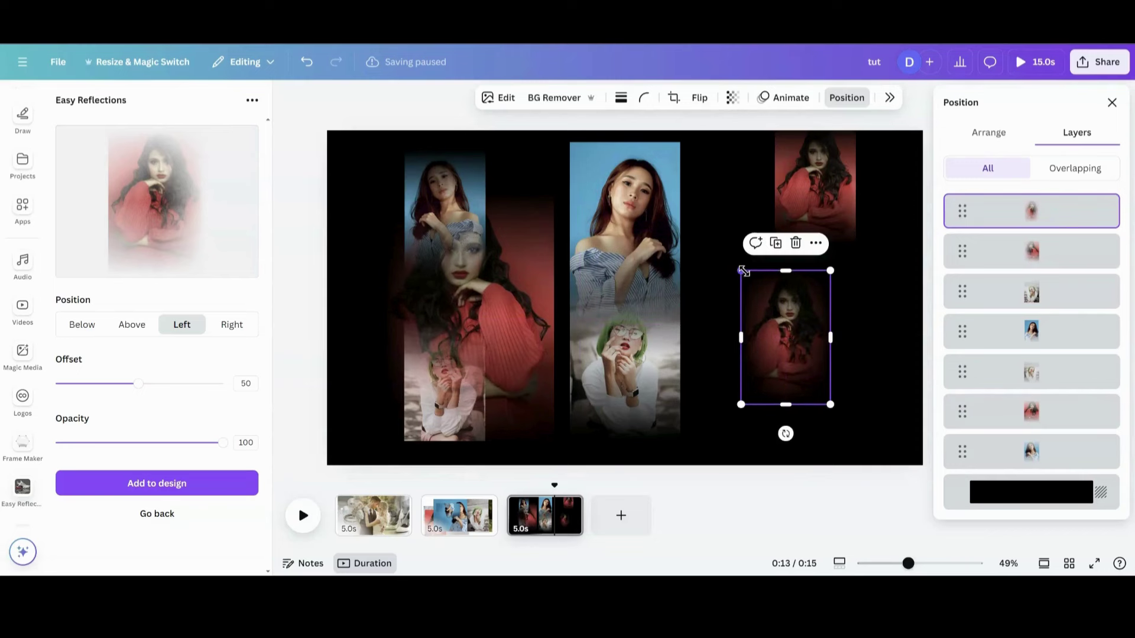
left_click_drag(744, 271, 664, 157)
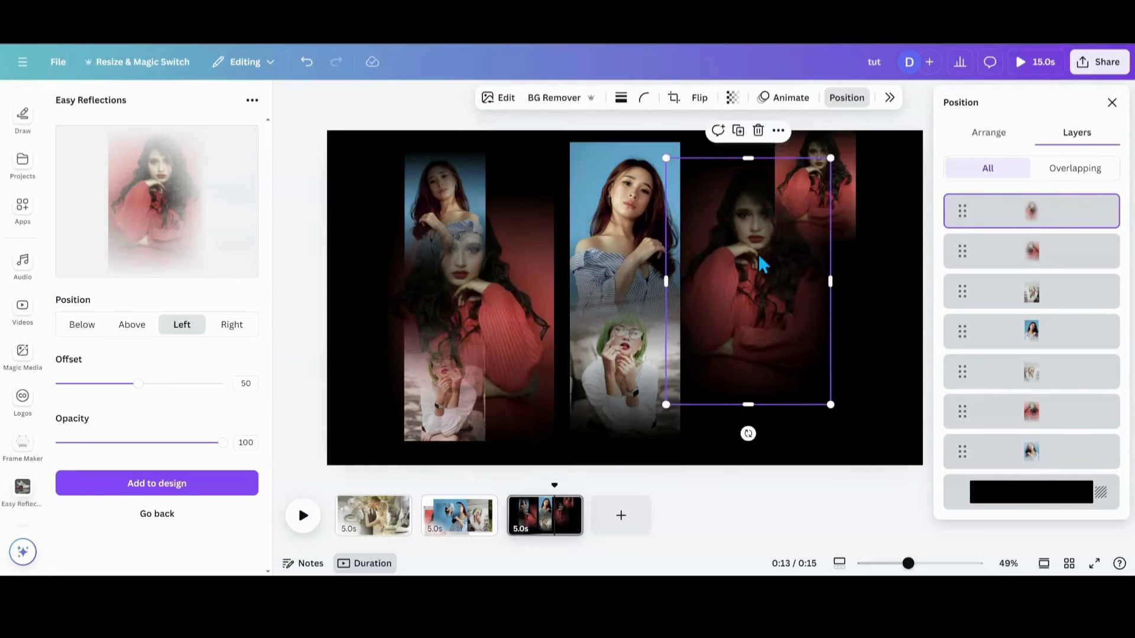
left_click_drag(758, 254, 775, 364)
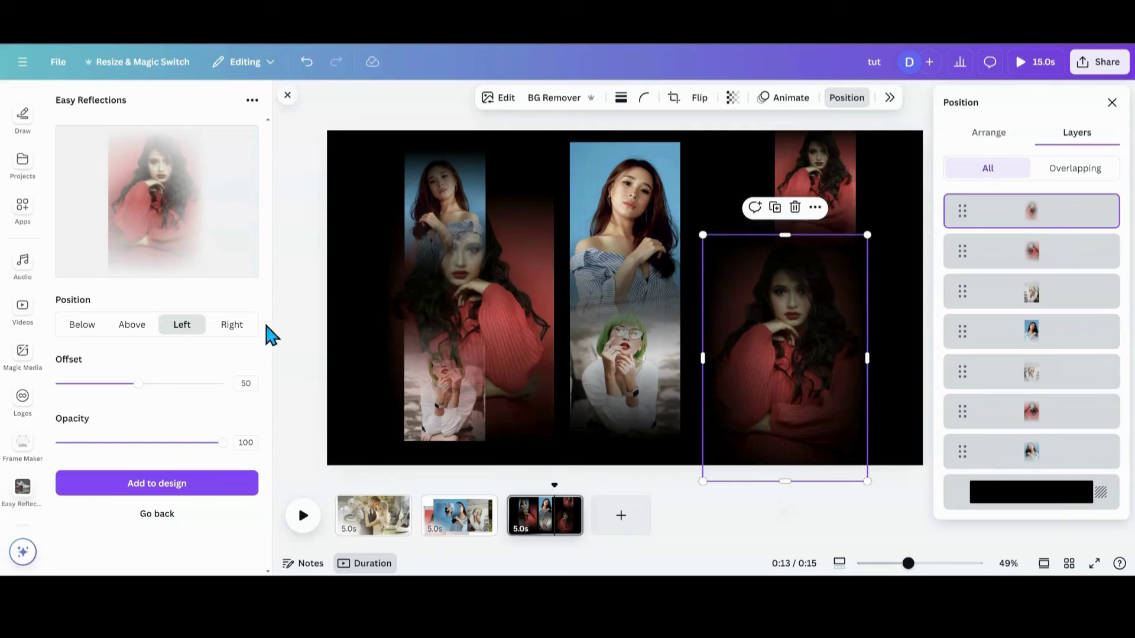
Shift the small blue portrait slightly left, and overlap its right edge with the soft-edged red portrait, shrunk to a similar size
left_click_drag(464, 176, 442, 174)
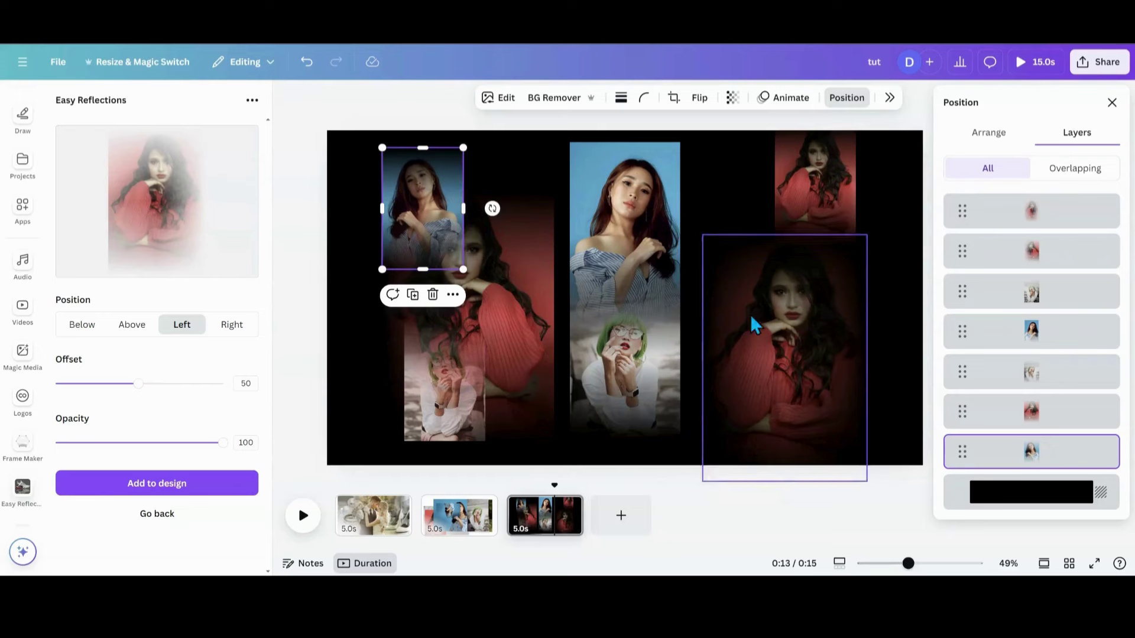
left_click_drag(752, 324, 495, 204)
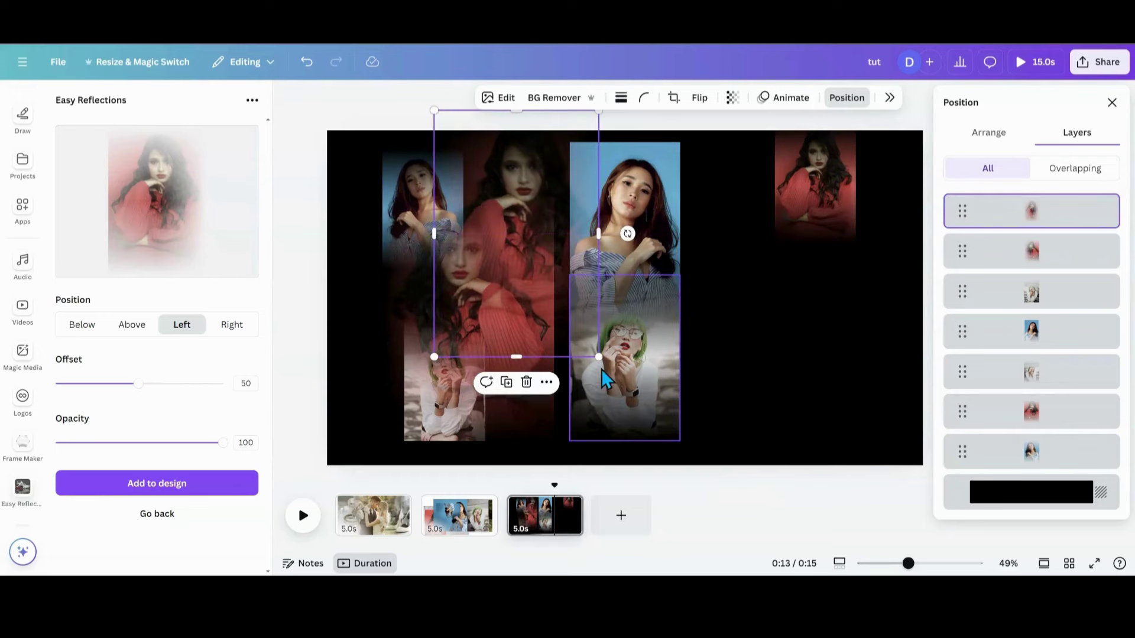
left_click_drag(598, 357, 479, 222)
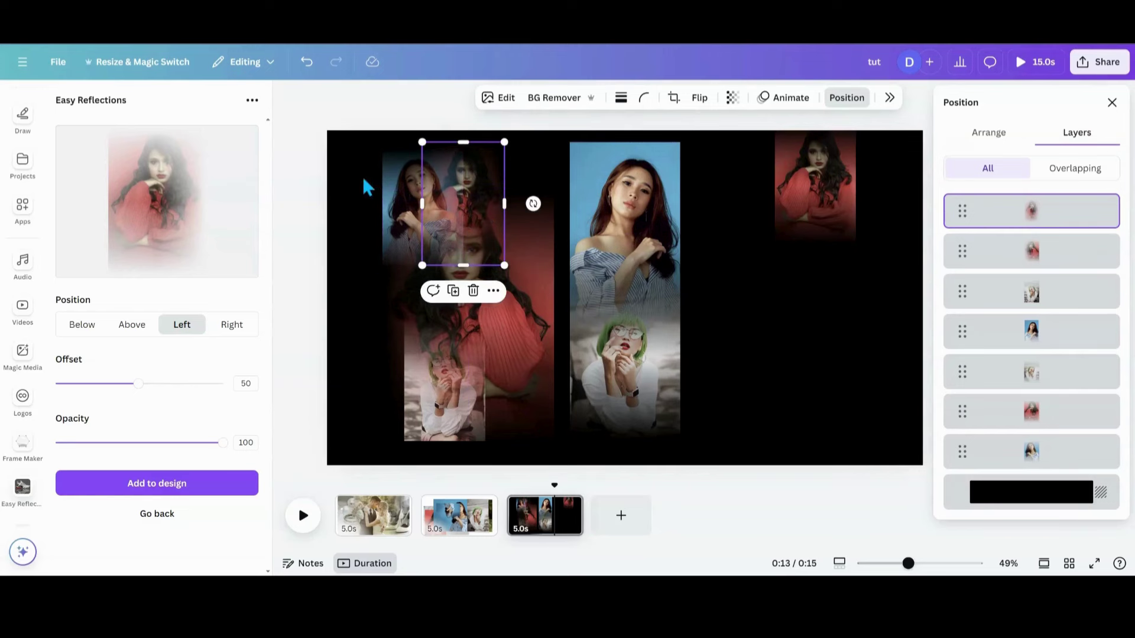
key("Escape")
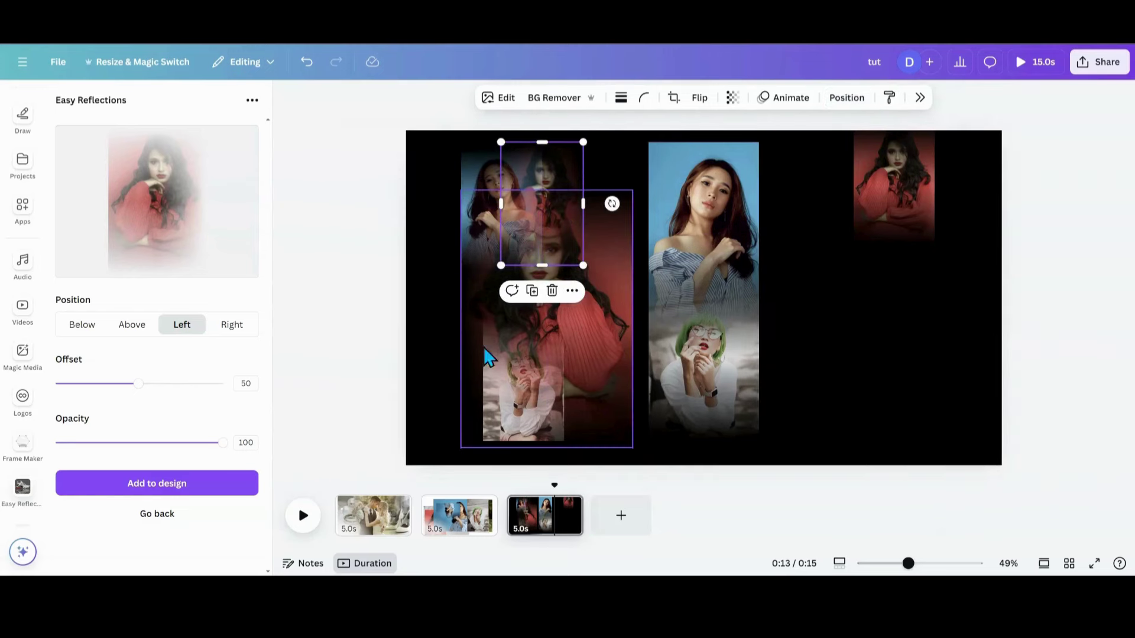
Shrink the large red portrait over the first column, and move it with the green-haired portrait behind it to the page's lower right area
left_click(591, 349)
left_click_drag(635, 192, 564, 340)
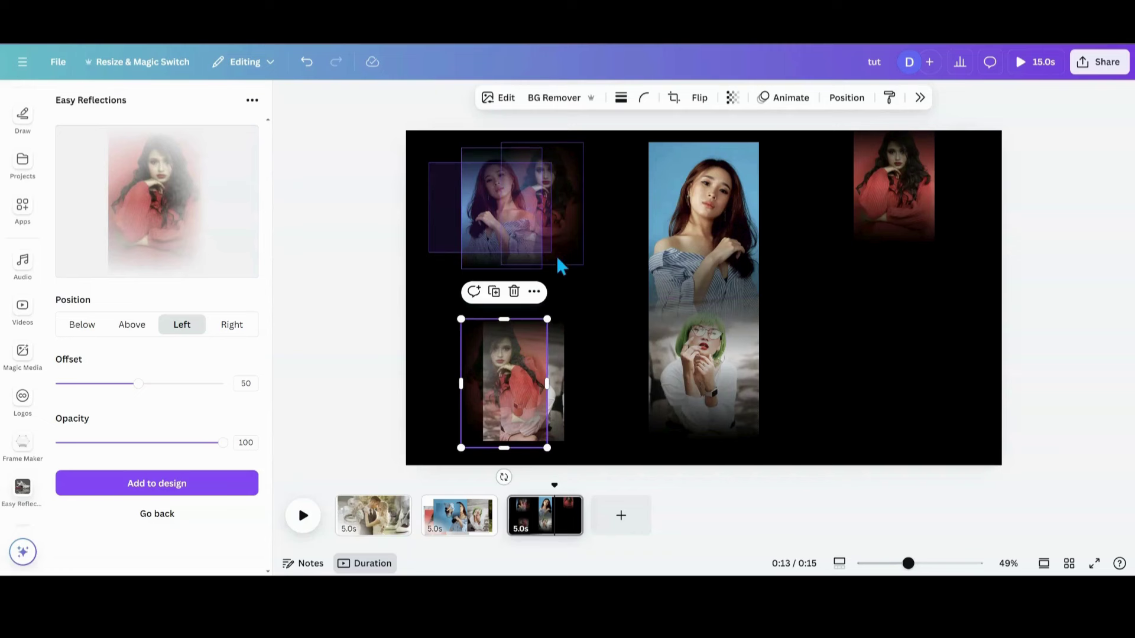
left_click_drag(556, 256, 570, 269)
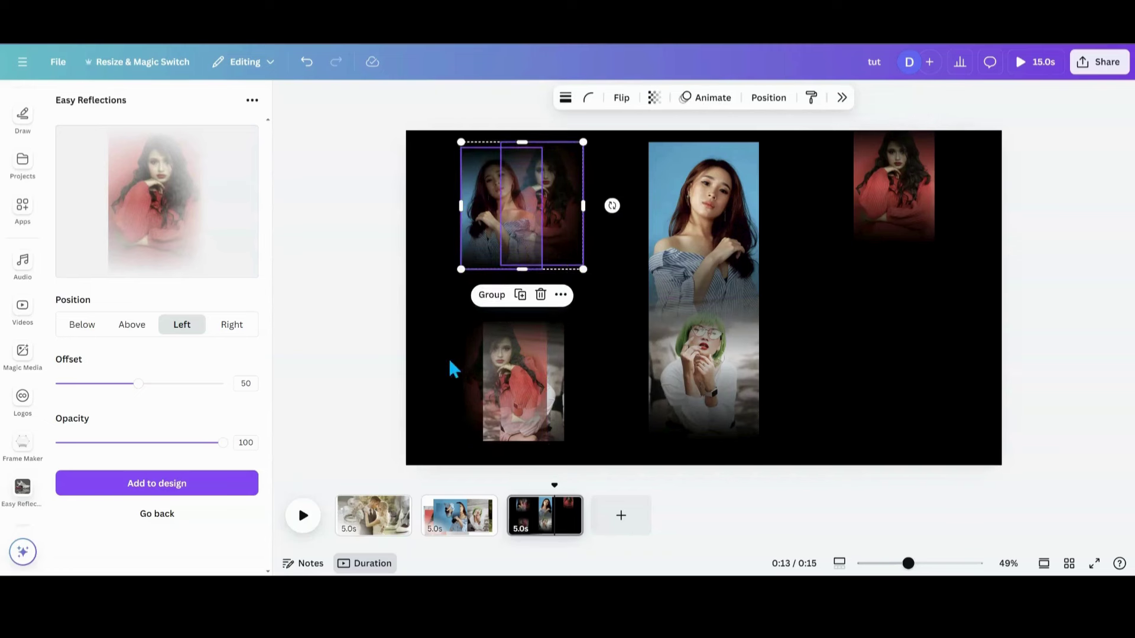
left_click_drag(448, 357, 874, 393)
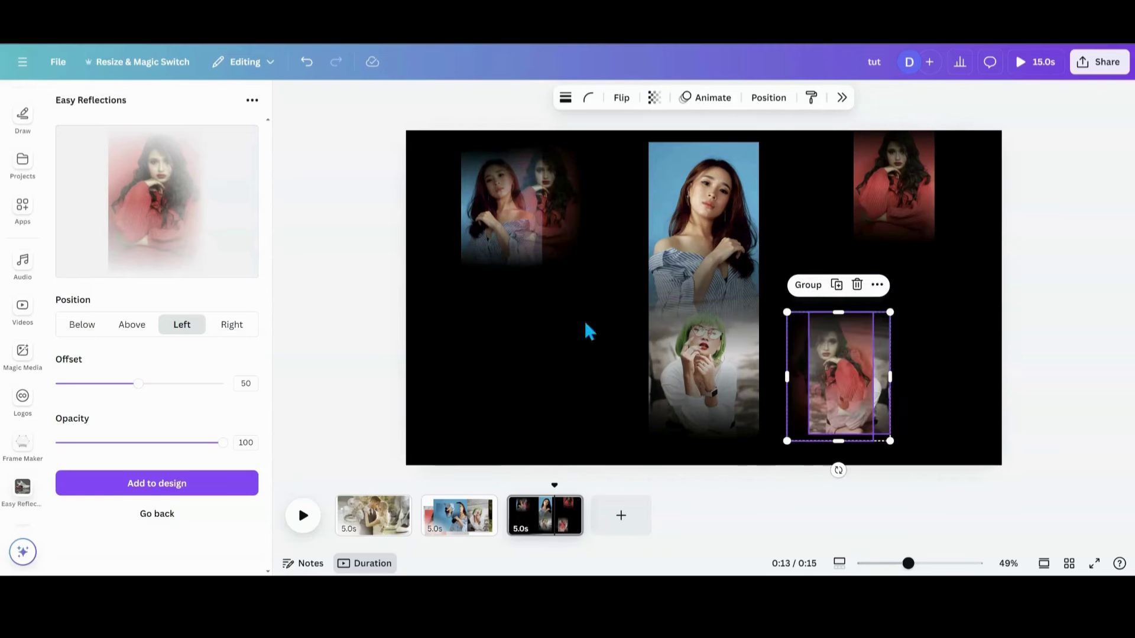
Enlarge the overlapping blue and soft-edged red portraits together to nearly double size, and place them beside the central column
left_click_drag(431, 156, 641, 410)
left_click_drag(598, 317, 567, 357)
left_click(428, 160)
Bring the enlarged blue portrait to the top of the layer order, and shift it slightly up on the page
left_click(449, 236)
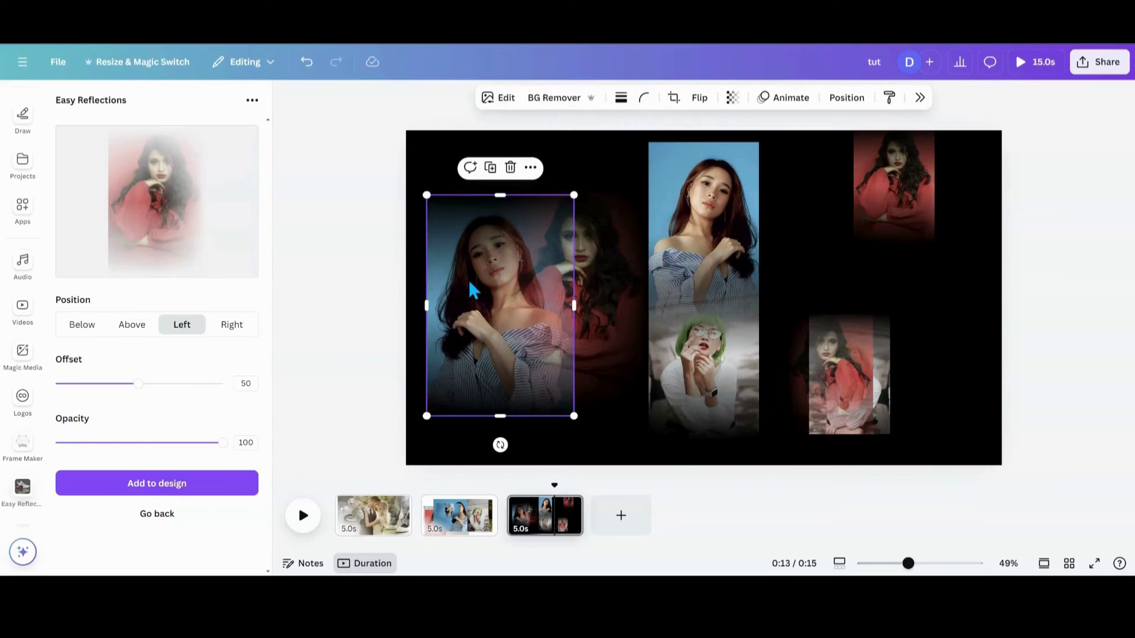
left_click(843, 99)
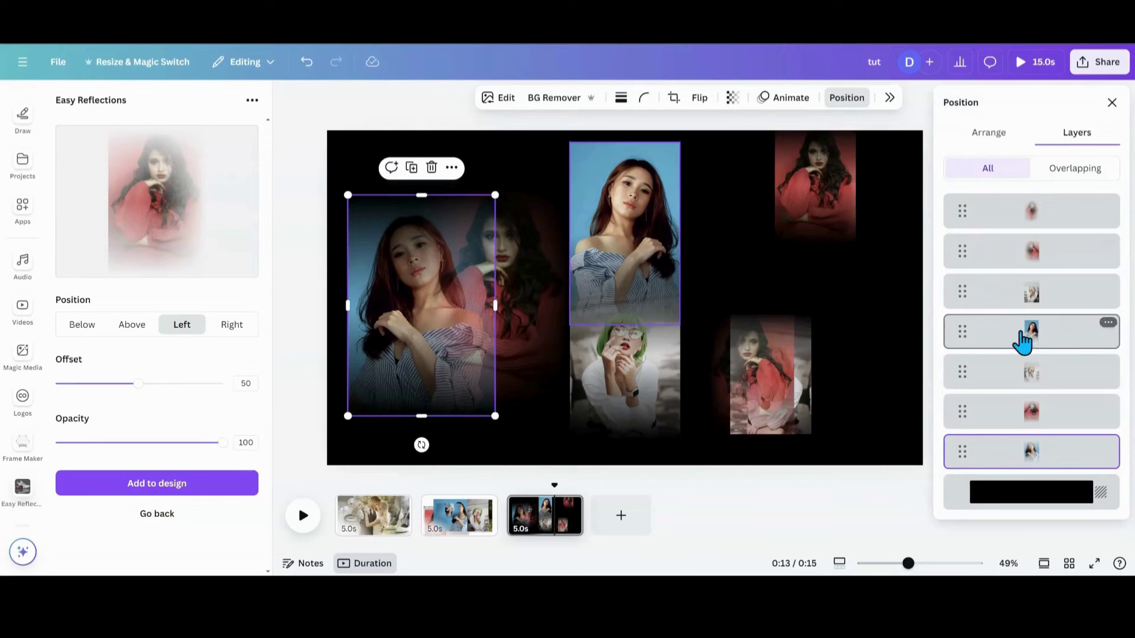
left_click_drag(1031, 449, 1056, 202)
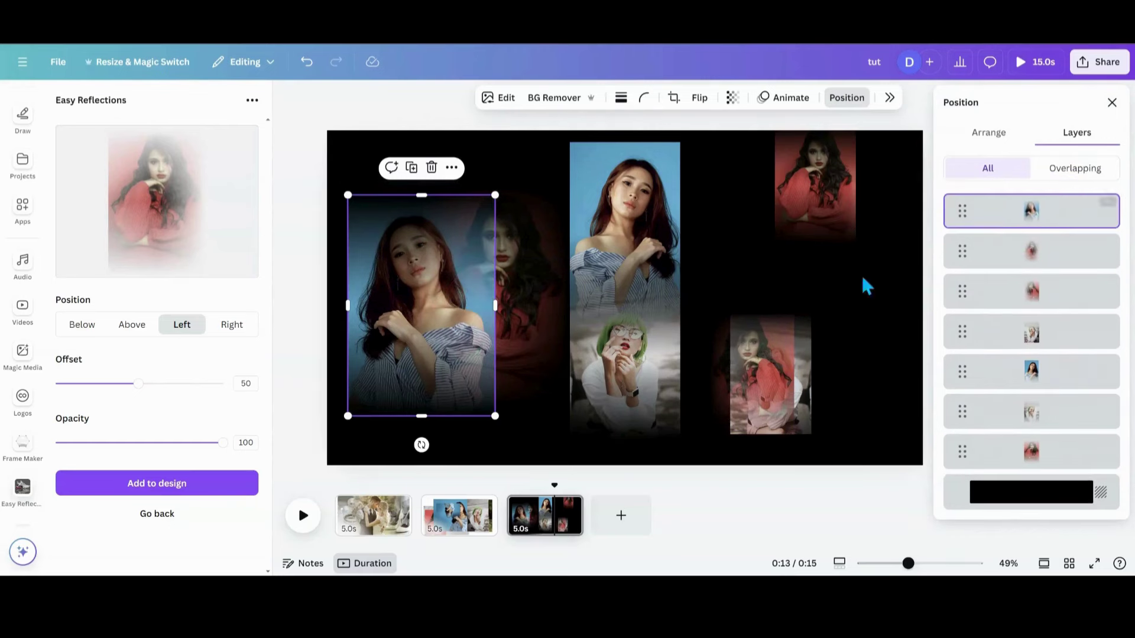
left_click_drag(457, 348, 458, 334)
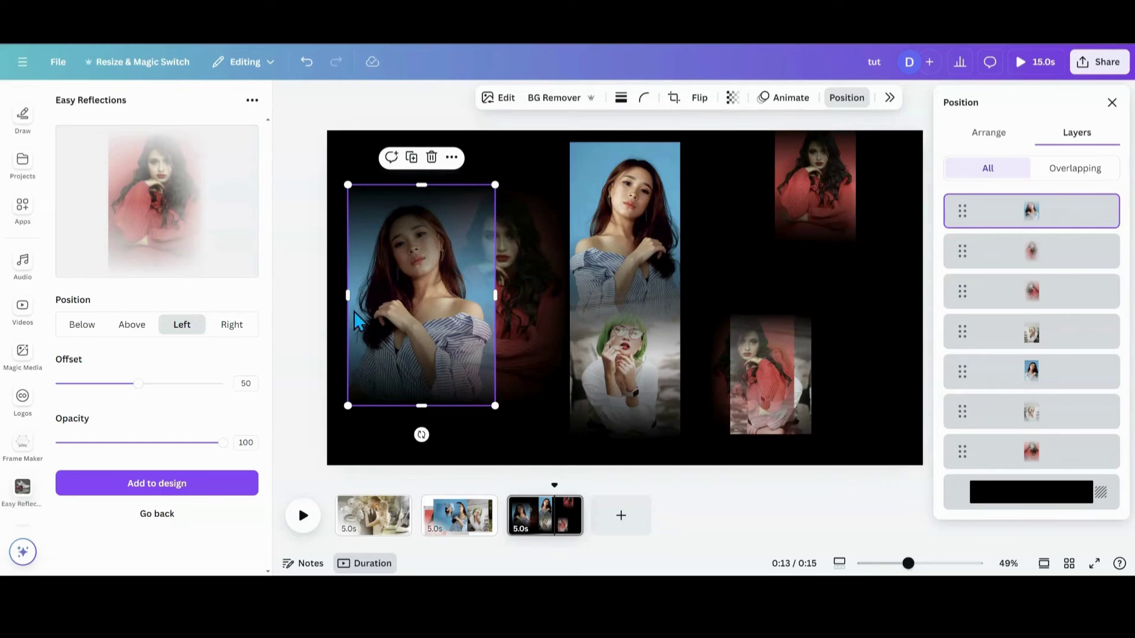
Create a Left reflection of the enlarged blue portrait at opacity 100 and add it to the design
left_click(169, 518)
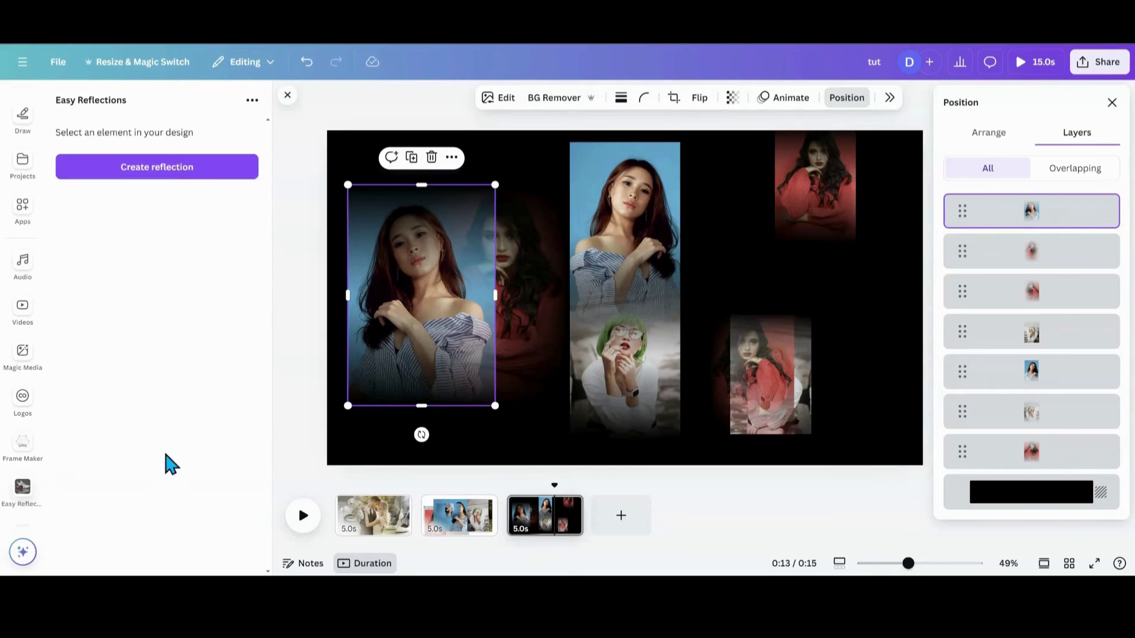
left_click(170, 175)
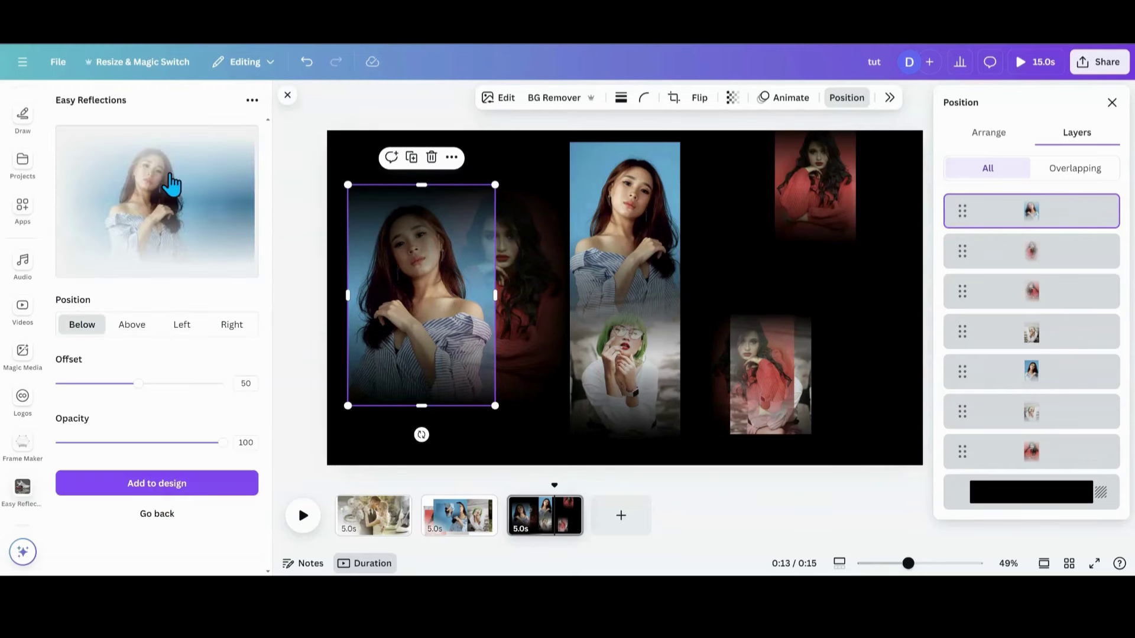
left_click(174, 325)
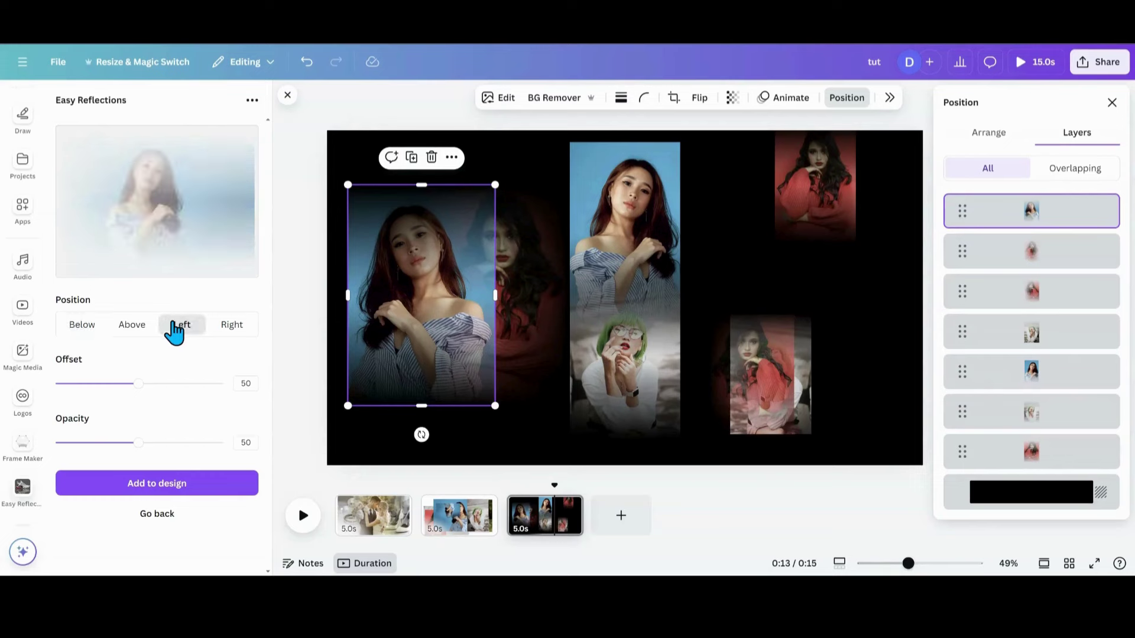
left_click(143, 327)
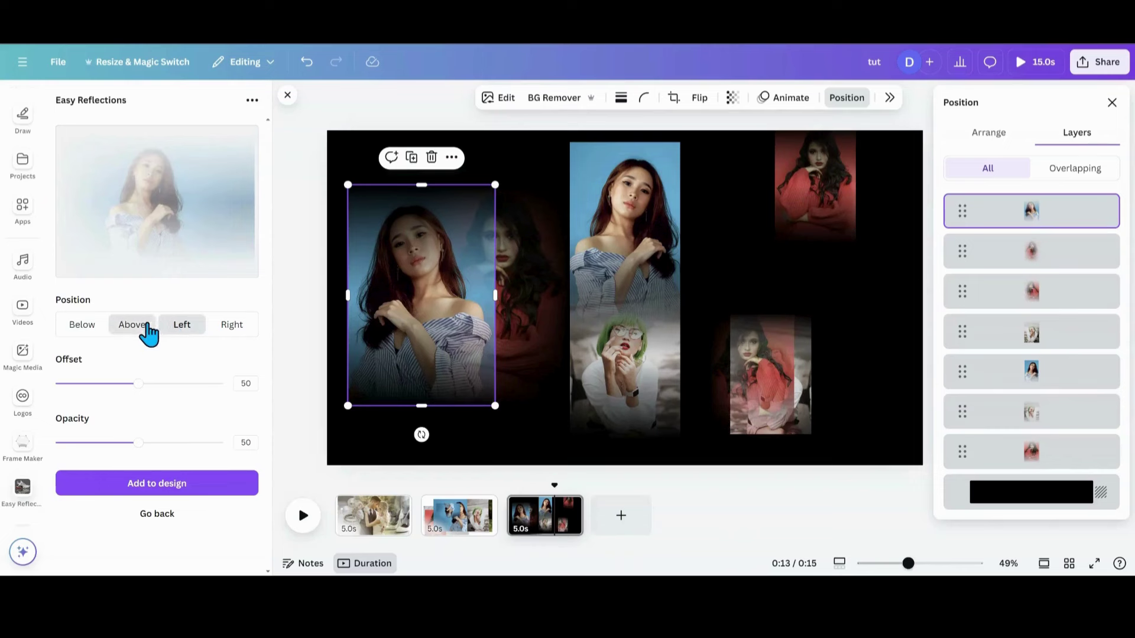
left_click(167, 329)
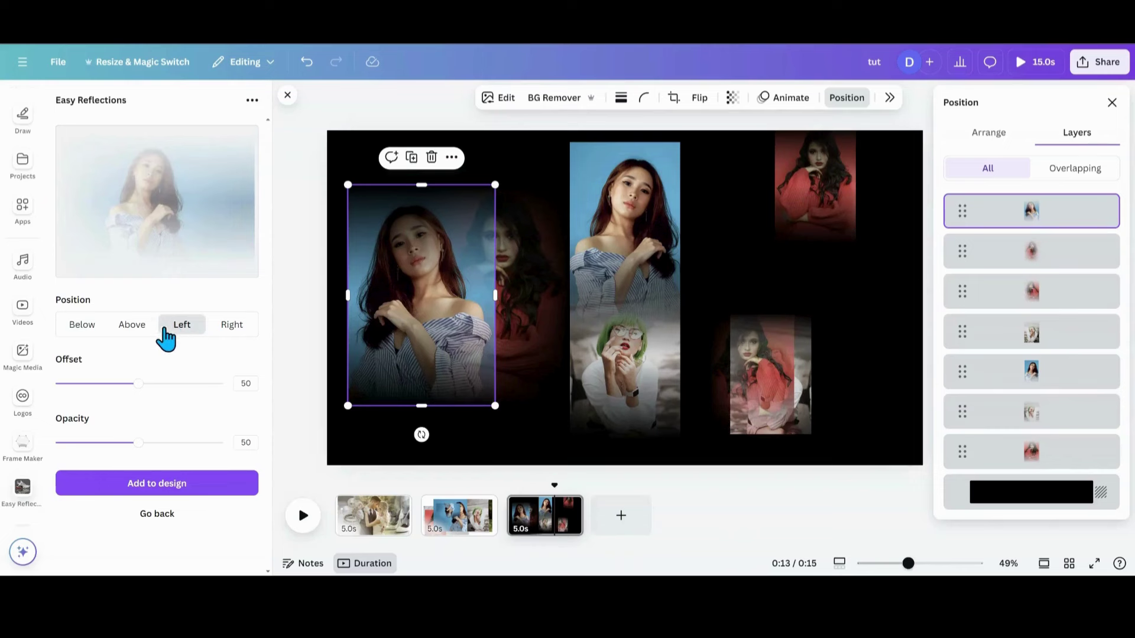
left_click(231, 341)
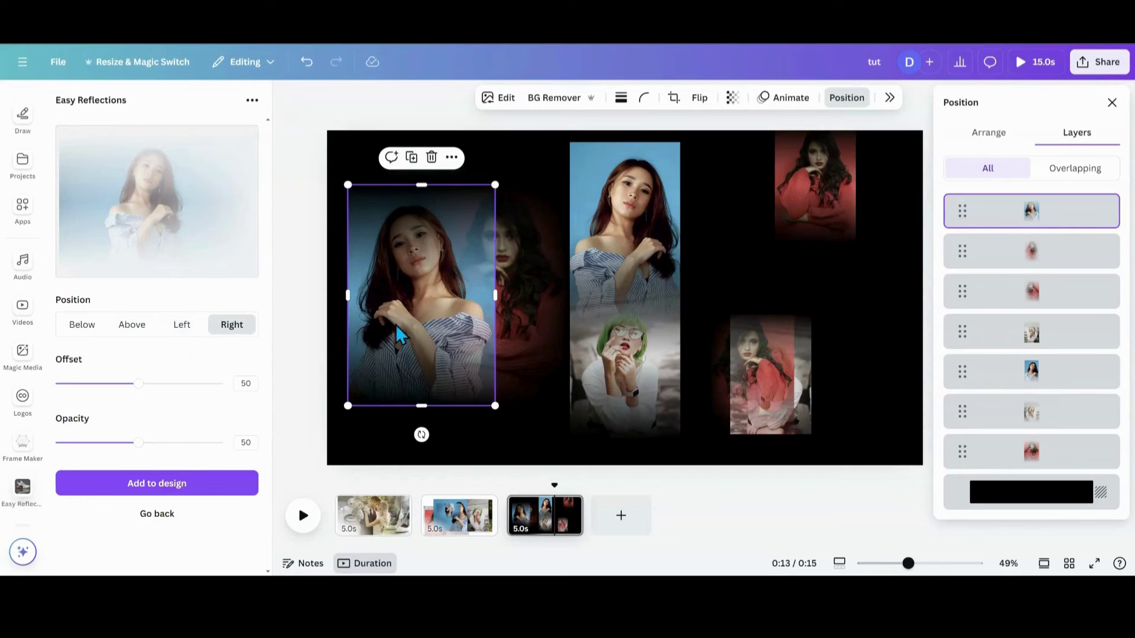
left_click(181, 332)
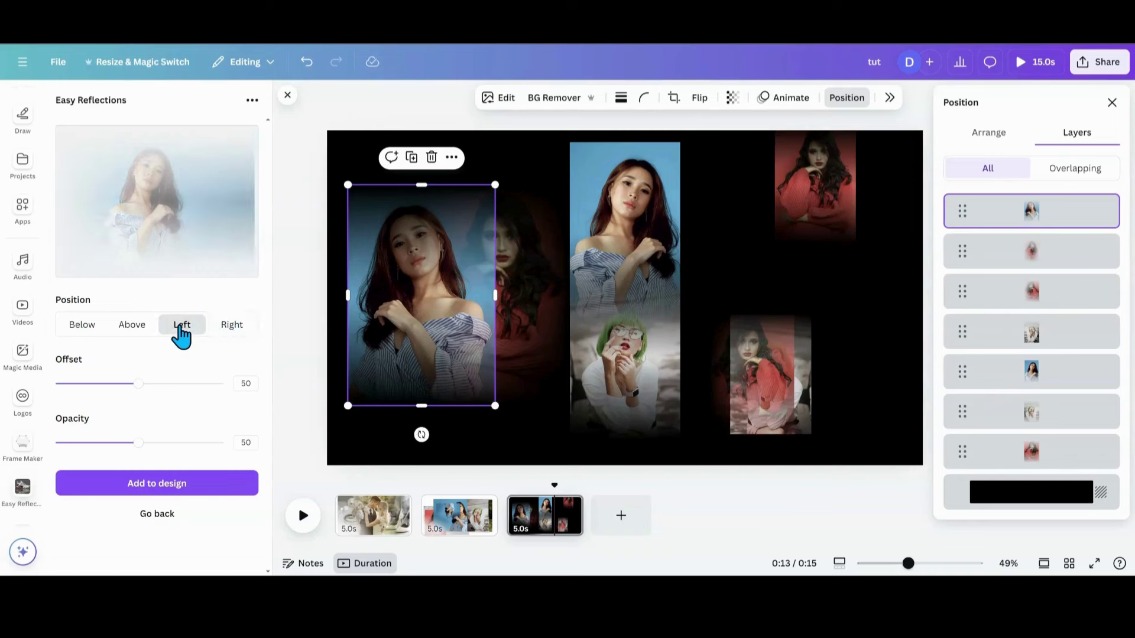
left_click_drag(141, 445, 236, 467)
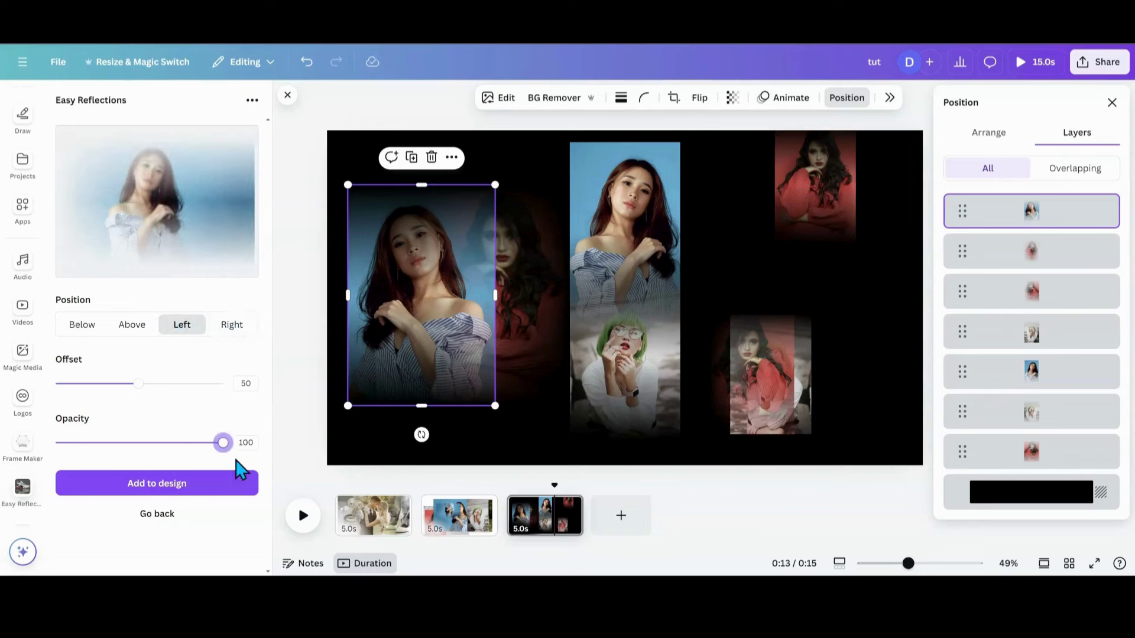
left_click(210, 499)
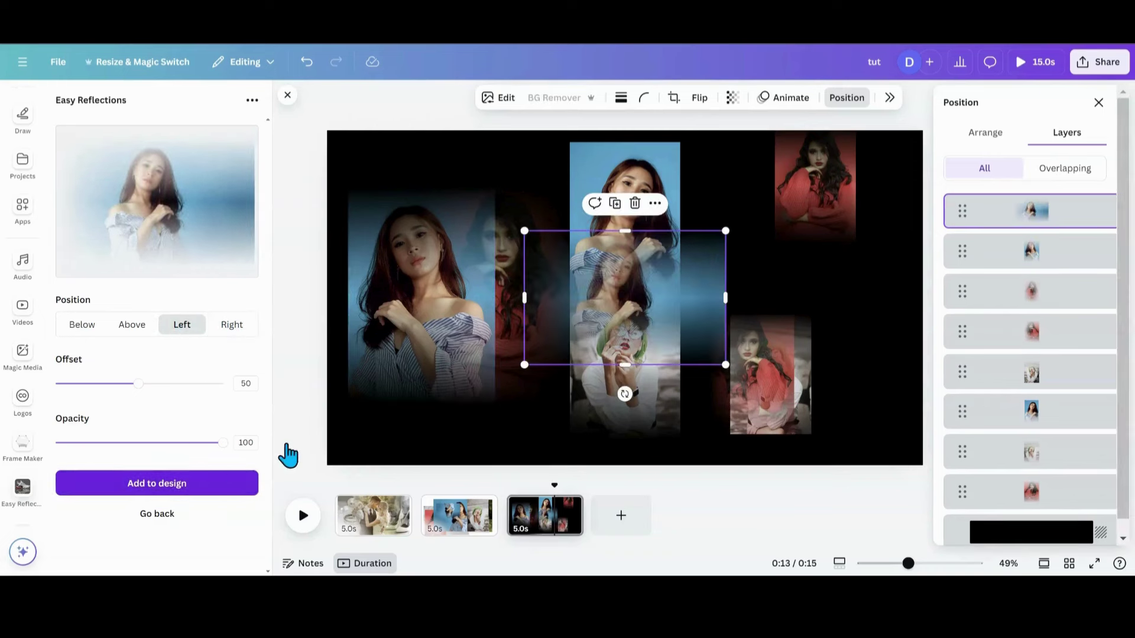
Move the previous blue portrait to the page's lower right area, and place the new blue reflection, enlarged, over the soft-edged red portrait
left_click_drag(422, 332, 825, 306)
left_click_drag(674, 303, 555, 296)
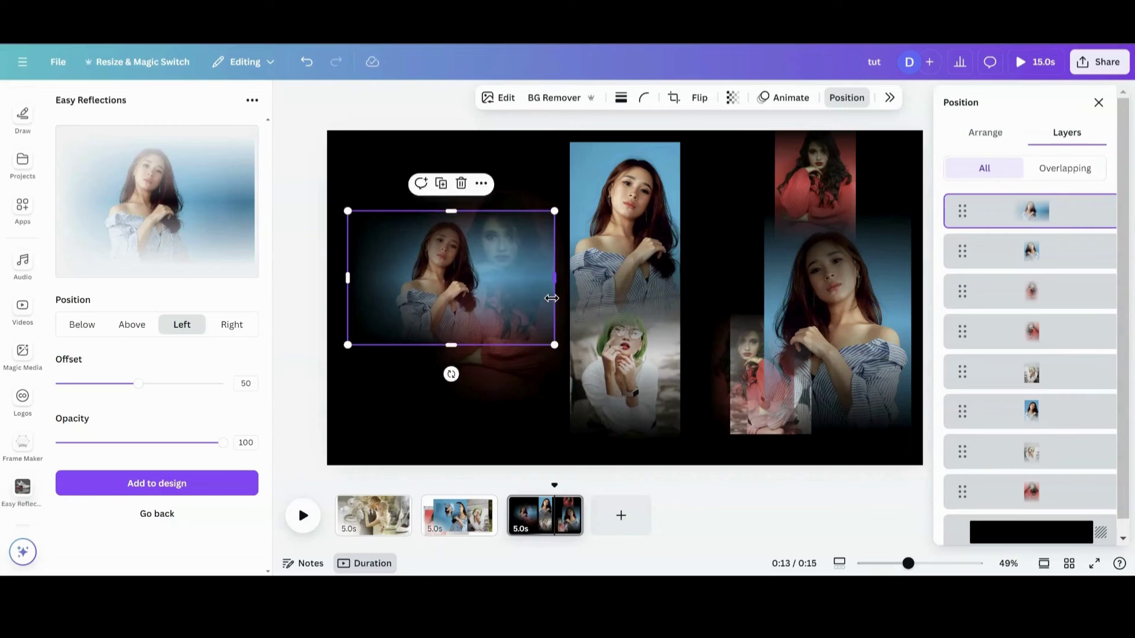
left_click_drag(349, 212, 319, 193)
left_click_drag(327, 344, 301, 377)
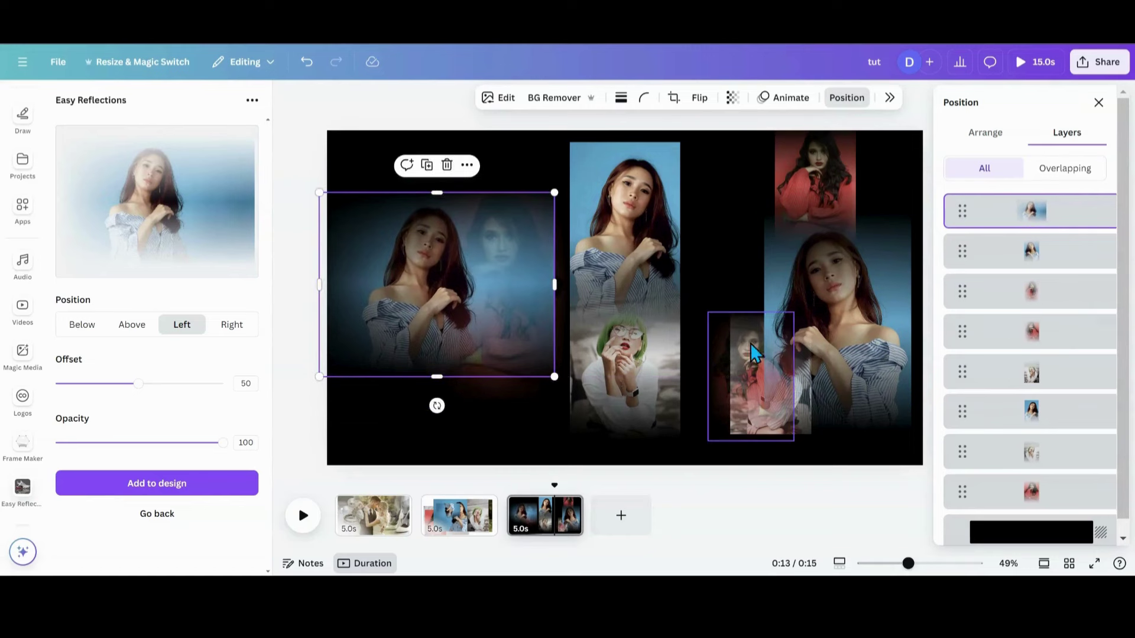
Bring the soft-edged red portrait above the new blue reflection, to the top of the layer order
left_click(560, 274)
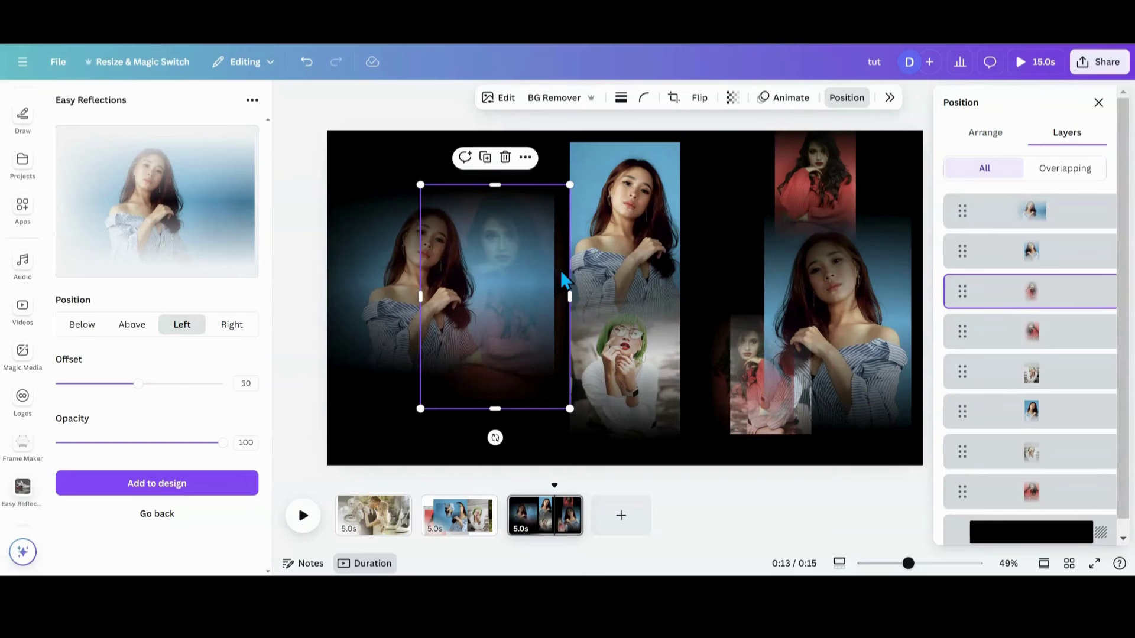
left_click_drag(1013, 303, 1008, 208)
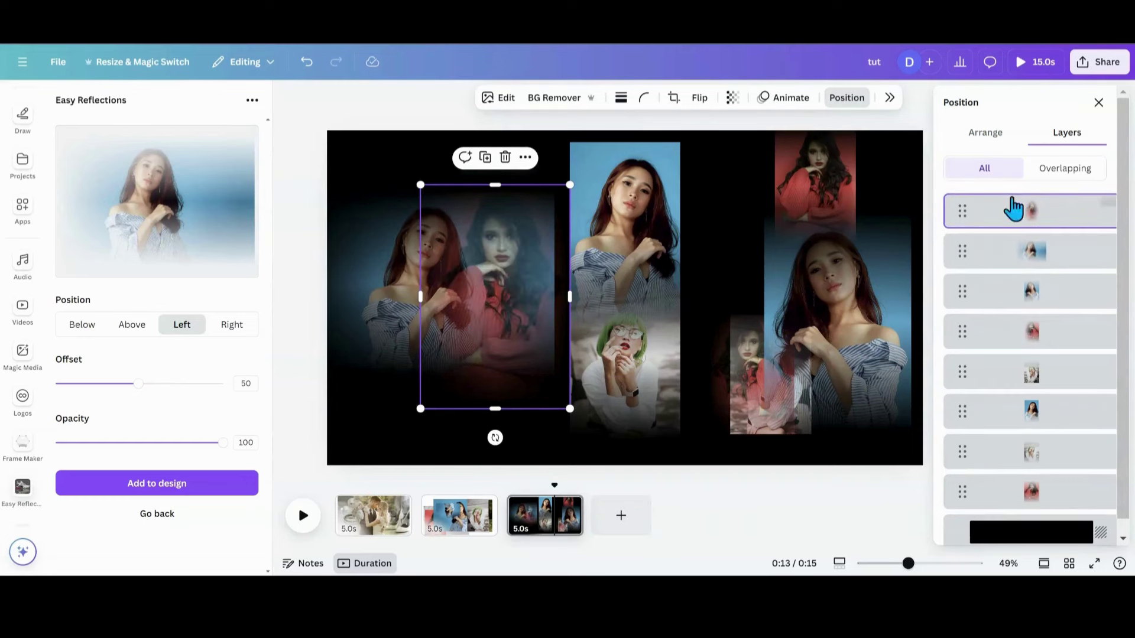
left_click(570, 443)
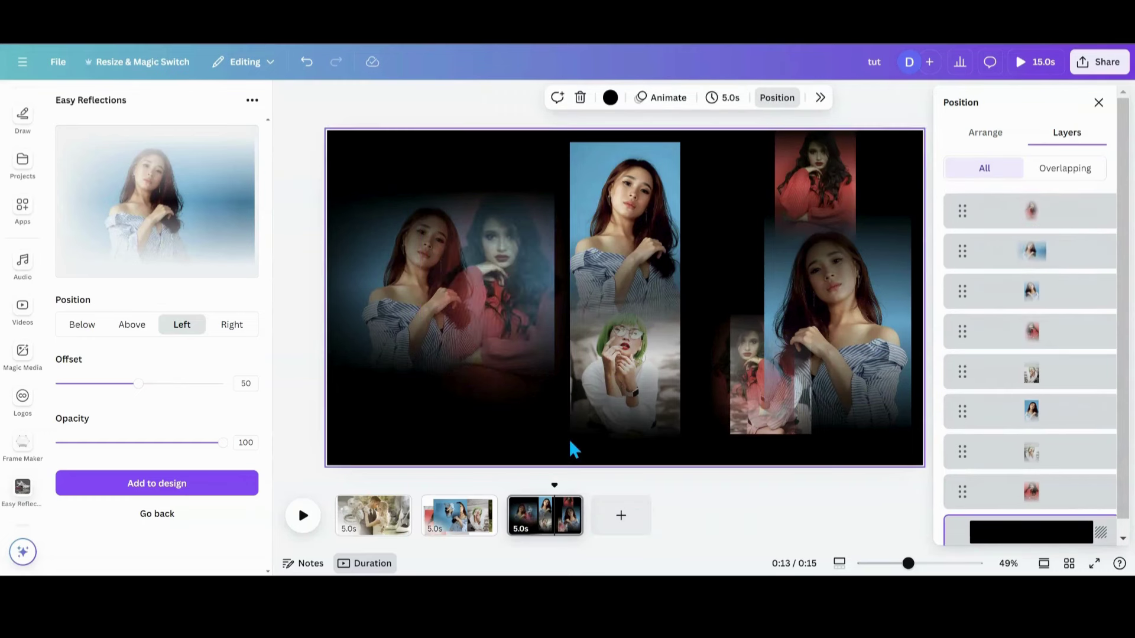
Shift the blended blue and red pair together slightly up and toward the page's left edge, and clear the selection
left_click_drag(317, 179, 501, 330)
left_click(359, 453)
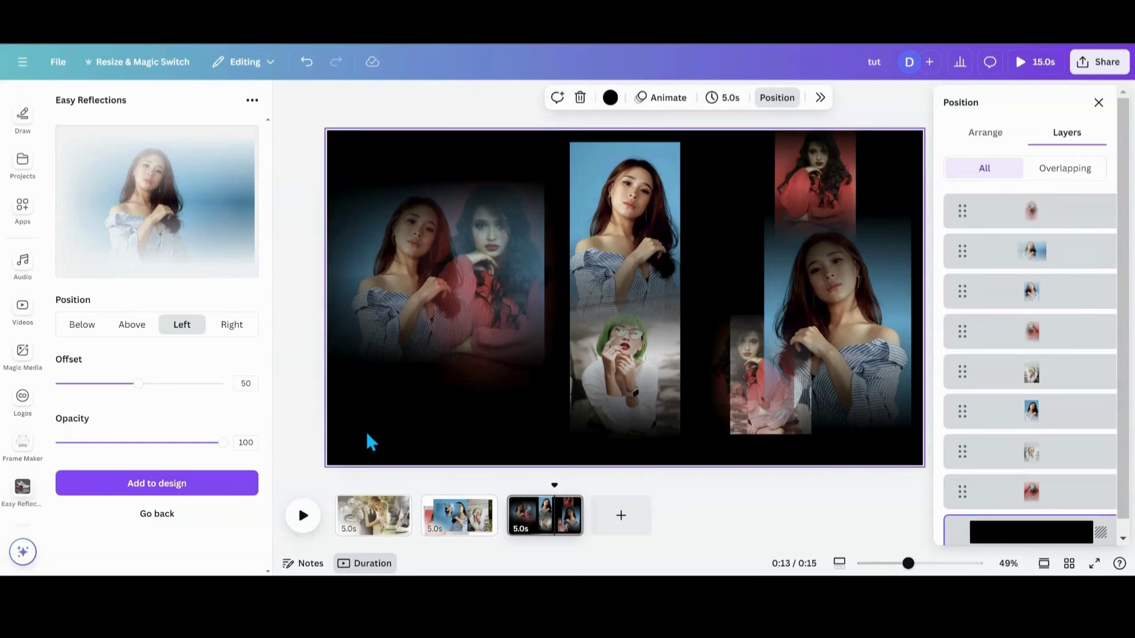
left_click(706, 376)
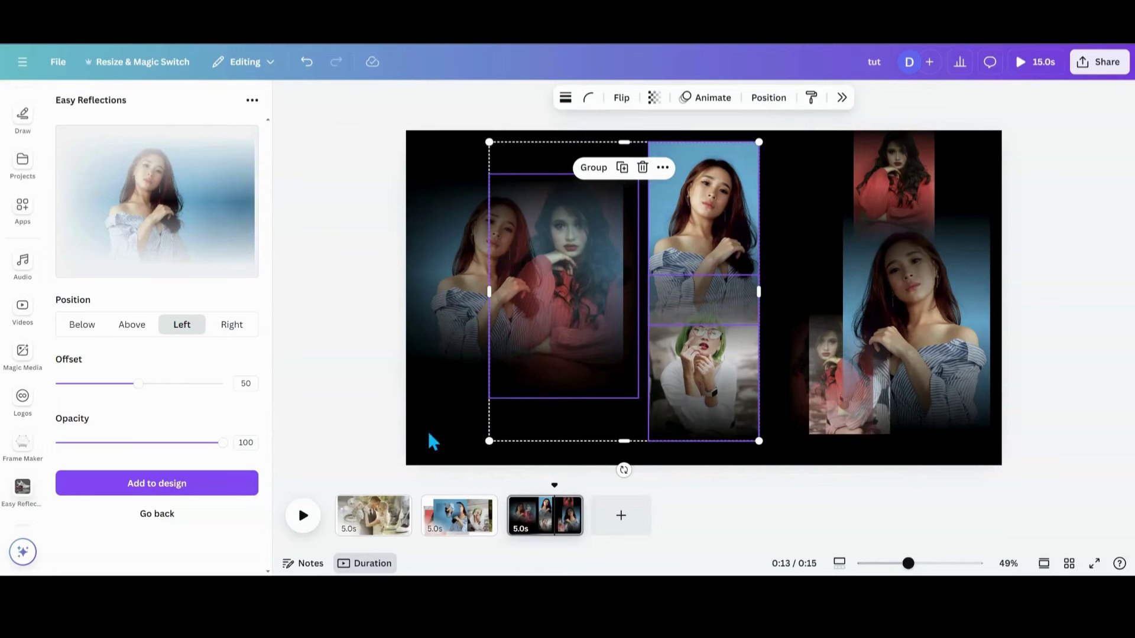
left_click(430, 435)
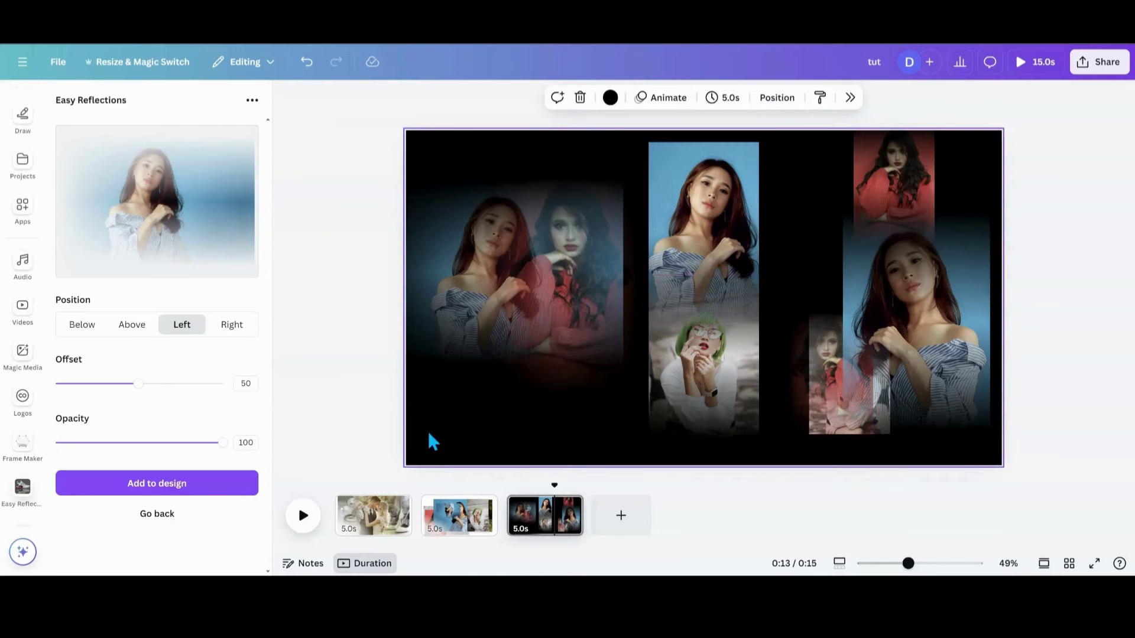